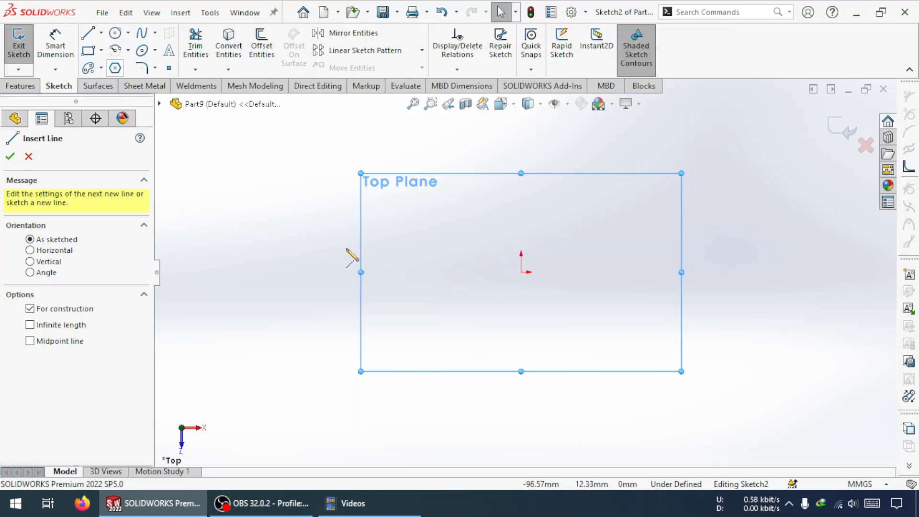
Sketch a horizontal construction line about 189 mm long above the origin on the Top Plane
{"action": "left_click", "coordinate": [334, 233]}
{"action": "left_click", "coordinate": [675, 233]}
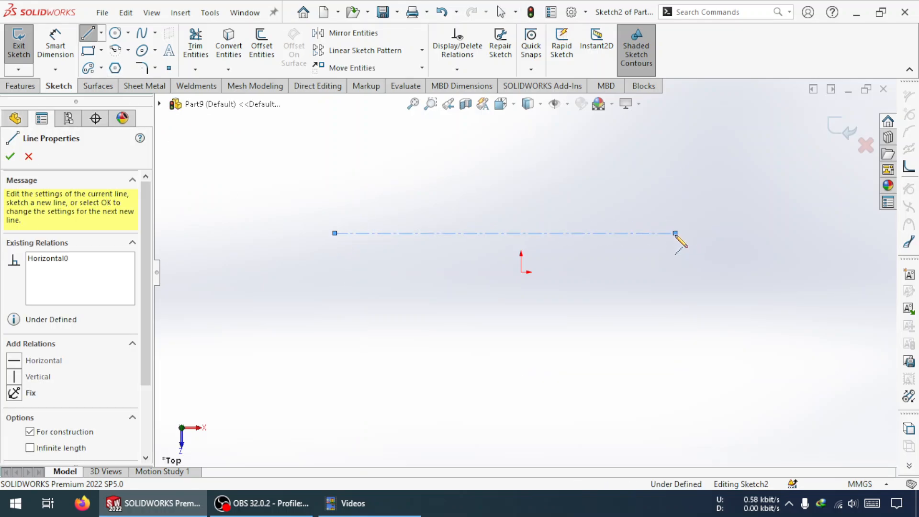
{"action": "key", "text": "Escape"}
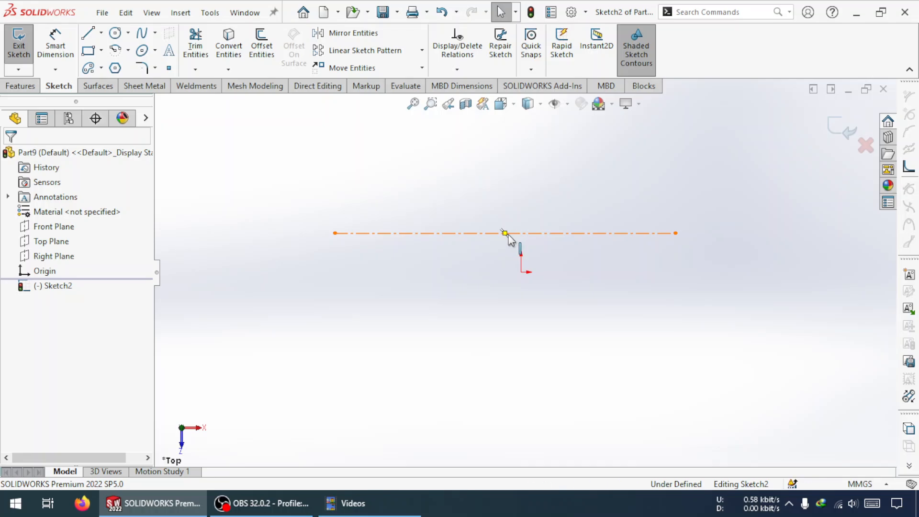
Make the construction line's midpoint coincident with the origin and stretch the line symmetrically to about 297 mm
{"action": "left_click", "coordinate": [507, 234]}
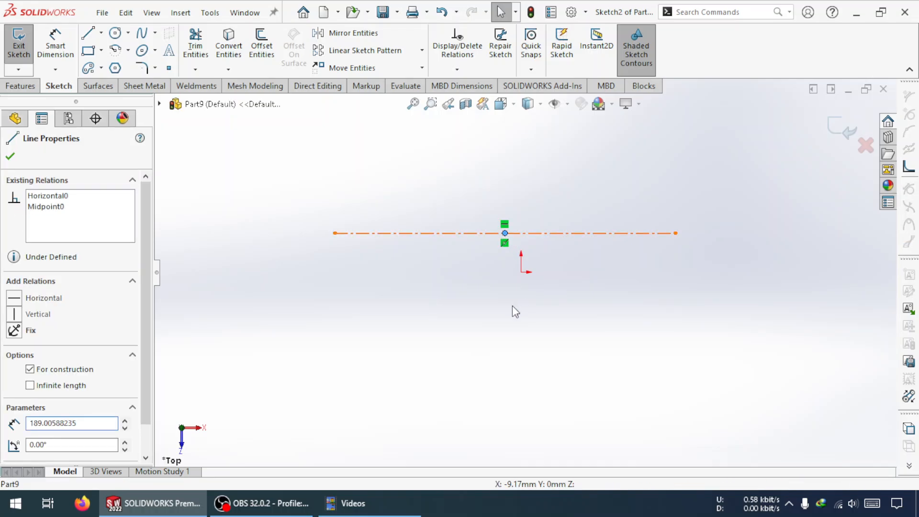
{"action": "key", "text": "Escape"}
{"action": "left_click", "coordinate": [506, 234]}
{"action": "key", "text": "Escape"}
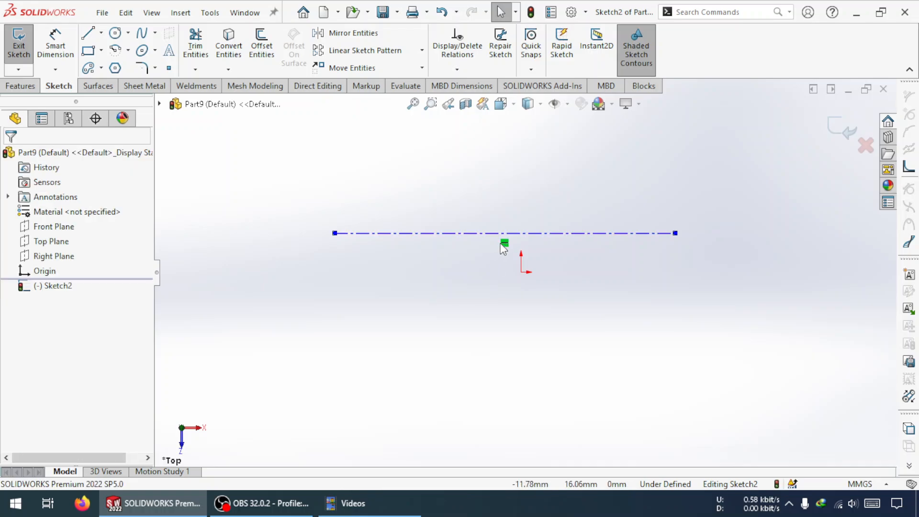
{"action": "left_click", "coordinate": [504, 234]}
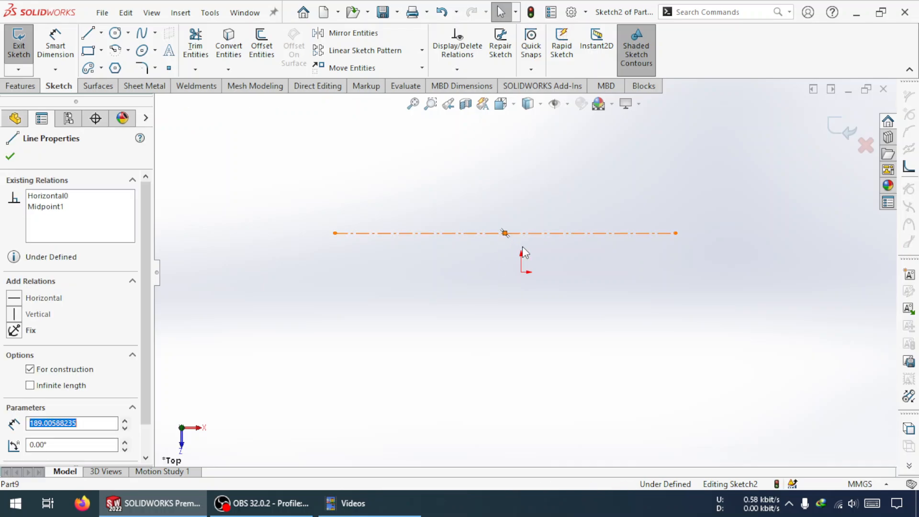
{"action": "left_click", "coordinate": [524, 276], "text": "ctrl"}
{"action": "left_click", "coordinate": [10, 389]}
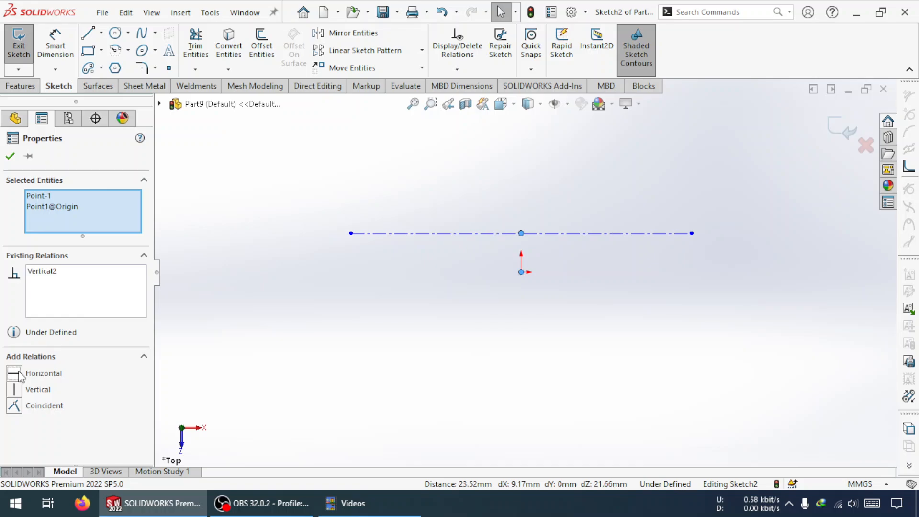
{"action": "key", "text": "Escape"}
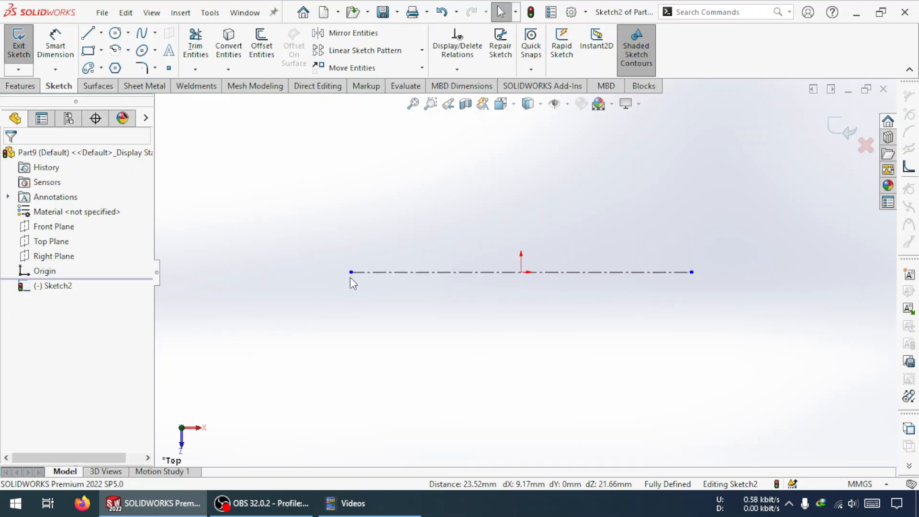
{"action": "left_click_drag", "start_coordinate": [690, 276], "coordinate": [806, 287]}
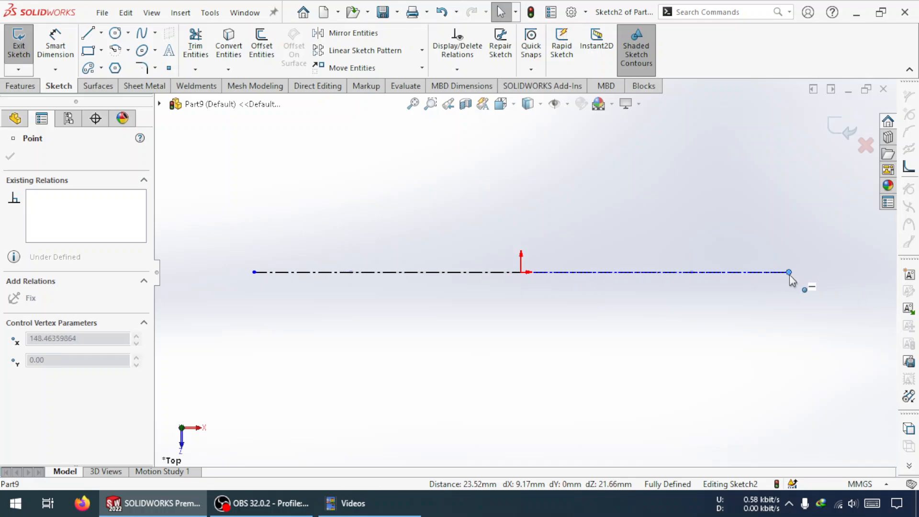
{"action": "left_click", "coordinate": [689, 328]}
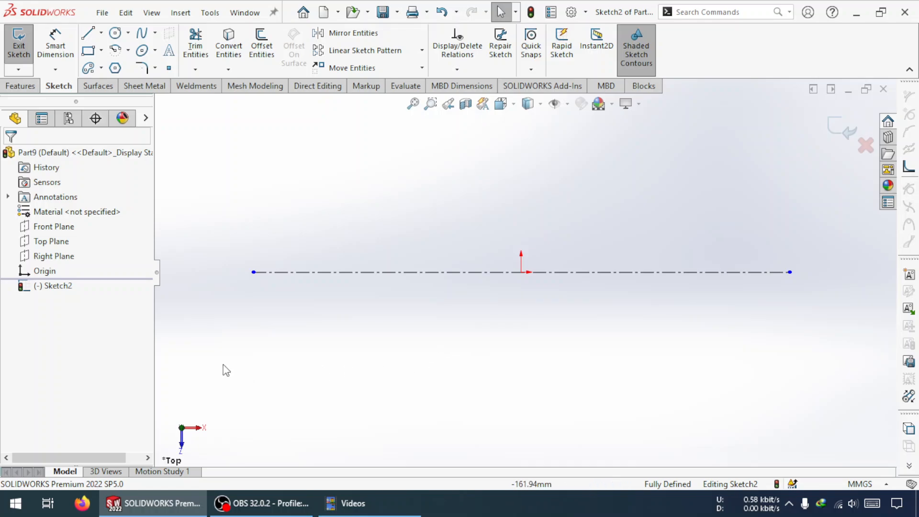
Sketch a stepped chain of horizontal, vertical and horizontal lines below the centerline, its last segment about 48 mm long and ending below the origin
{"action": "left_click", "coordinate": [88, 32]}
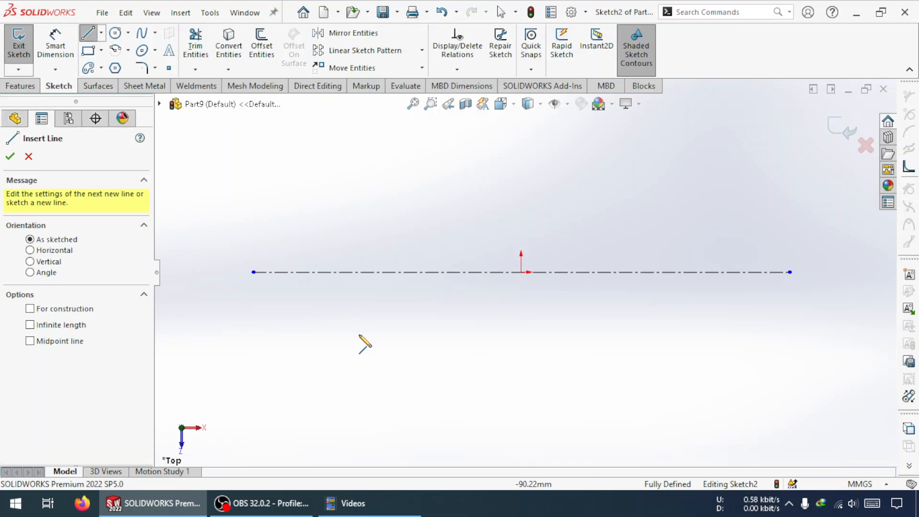
{"action": "left_click", "coordinate": [358, 325]}
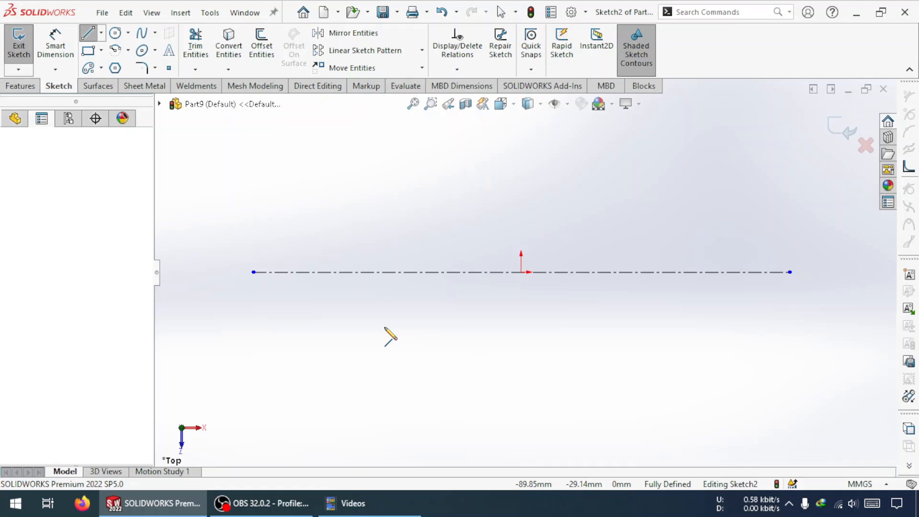
{"action": "left_click", "coordinate": [435, 325]}
{"action": "left_click", "coordinate": [435, 290]}
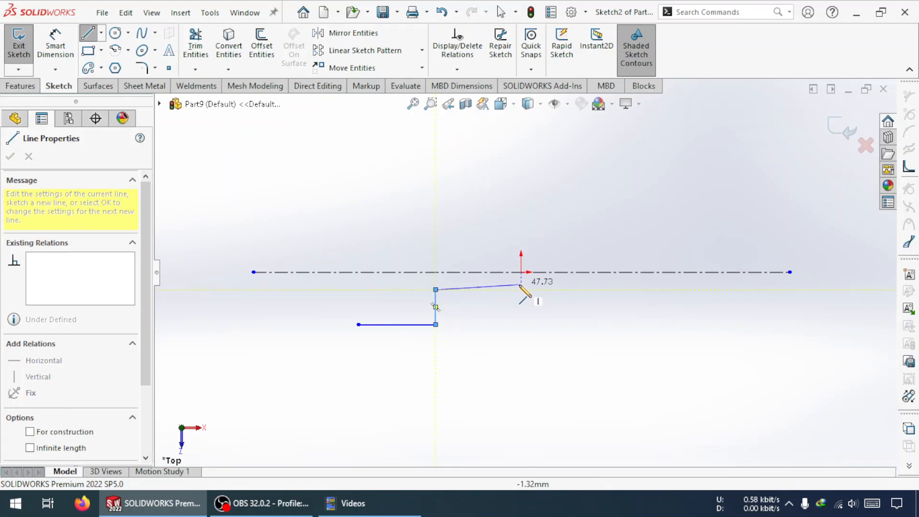
{"action": "left_click", "coordinate": [522, 290]}
{"action": "key", "text": "Escape"}
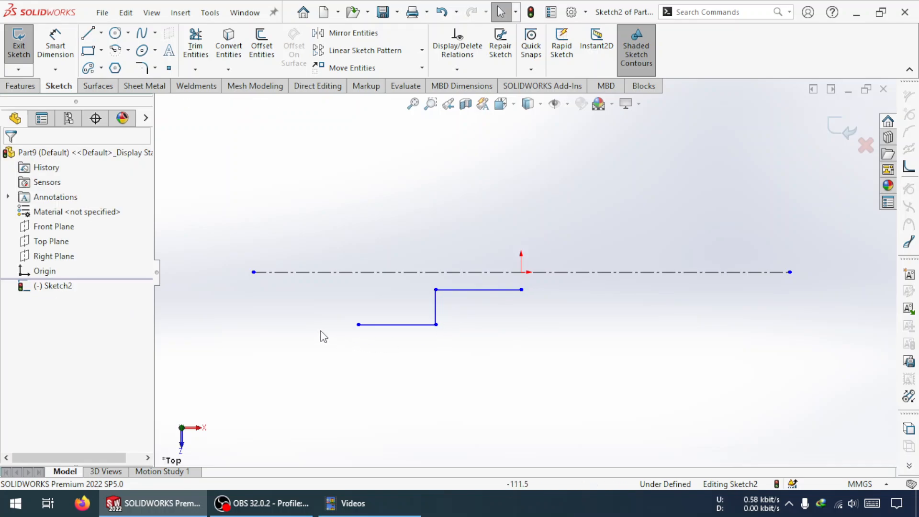
Sketch a second stepped chain beneath the first, with a lower segment about 53 mm and an upper segment about 38 mm long ending below the origin
{"action": "left_click", "coordinate": [88, 33]}
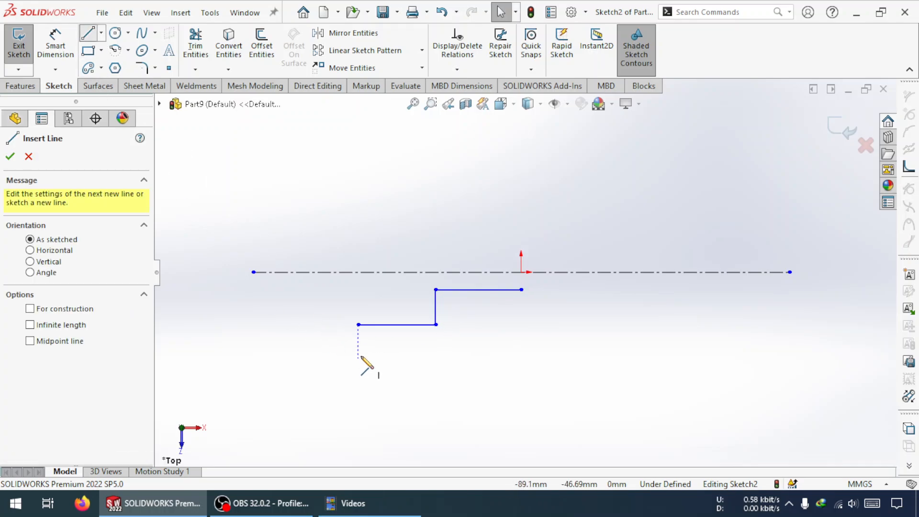
{"action": "left_click", "coordinate": [358, 341]}
{"action": "left_click", "coordinate": [452, 341]}
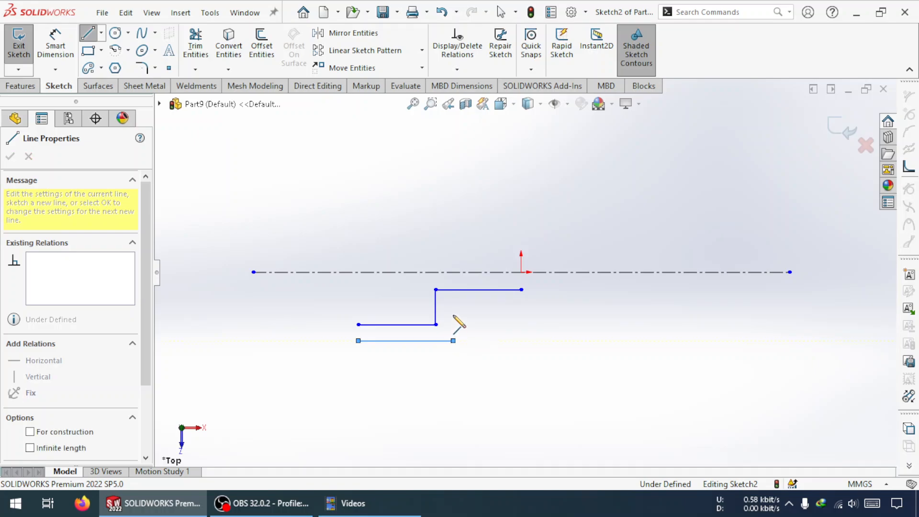
{"action": "left_click", "coordinate": [453, 298]}
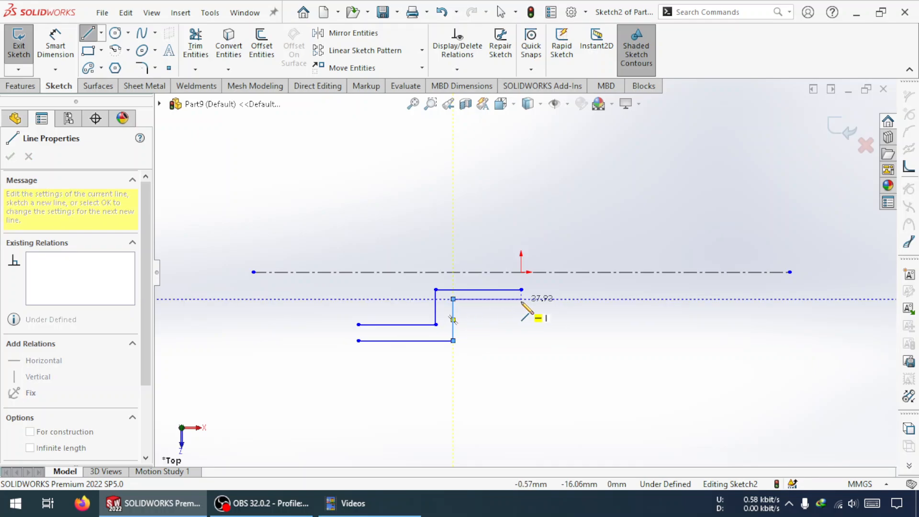
{"action": "left_click", "coordinate": [522, 299]}
{"action": "key", "text": "Escape"}
Add a Vertical relation between the origin and the inner end points of both stepped chains
{"action": "left_click", "coordinate": [521, 299]}
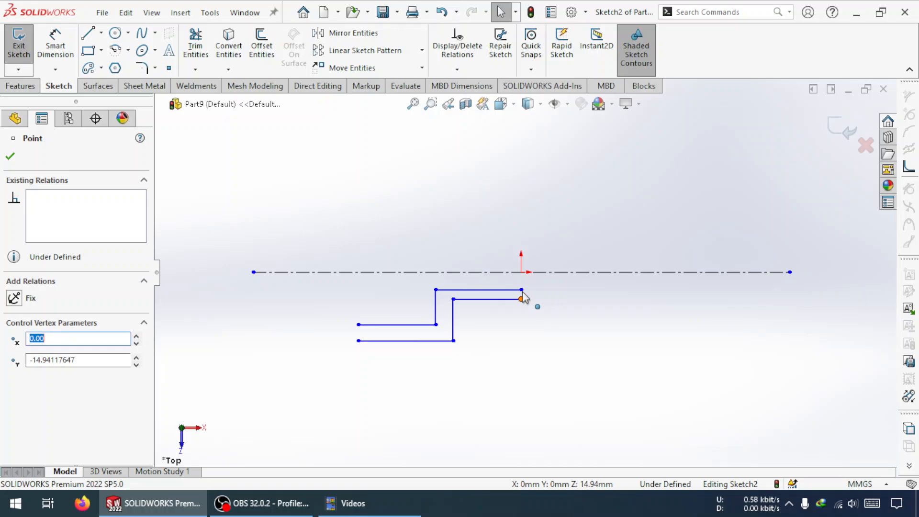
{"action": "scroll", "coordinate": [522, 297], "scroll_direction": "down", "scroll_amount": 2}
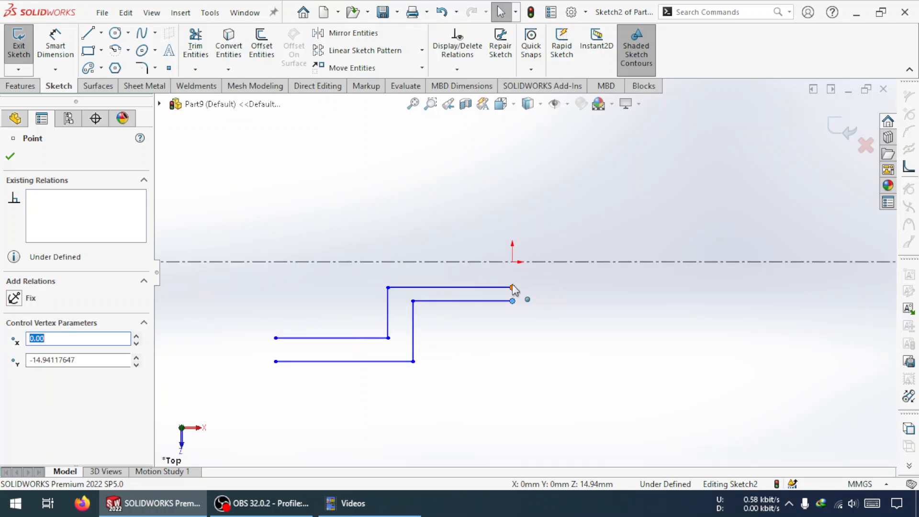
{"action": "left_click", "coordinate": [512, 300], "text": "ctrl"}
{"action": "left_click", "coordinate": [512, 261], "text": "ctrl"}
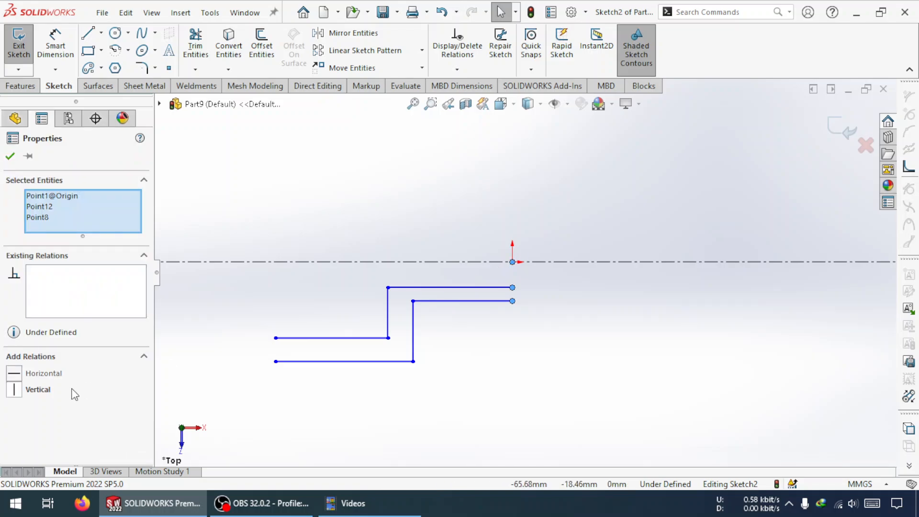
{"action": "left_click", "coordinate": [13, 390]}
{"action": "left_click", "coordinate": [236, 401]}
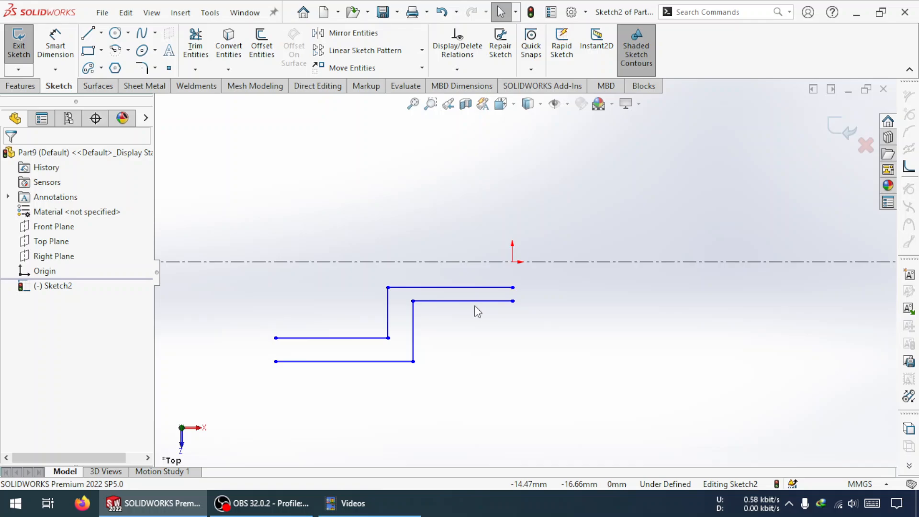
Dimension the lowest horizontal line of the stepped profile to 20 mm
{"action": "left_click", "coordinate": [55, 43]}
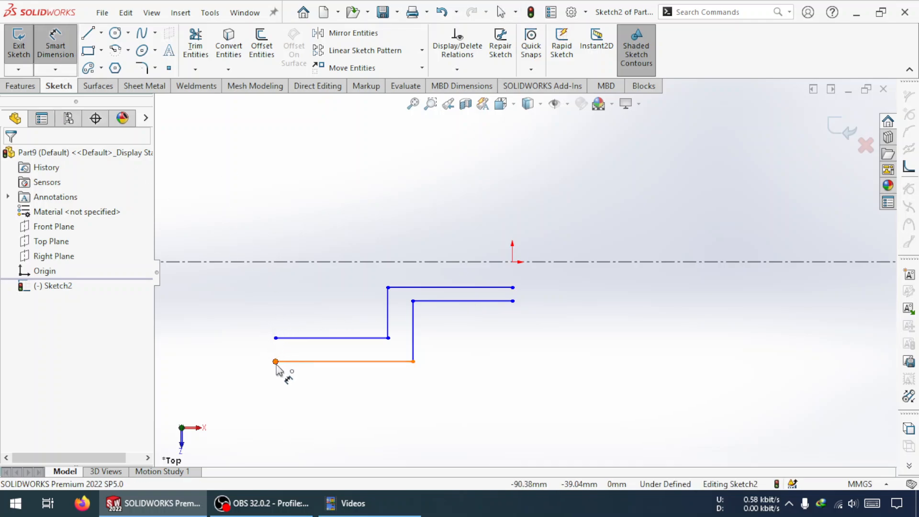
{"action": "left_click", "coordinate": [344, 361]}
{"action": "left_click", "coordinate": [329, 406]}
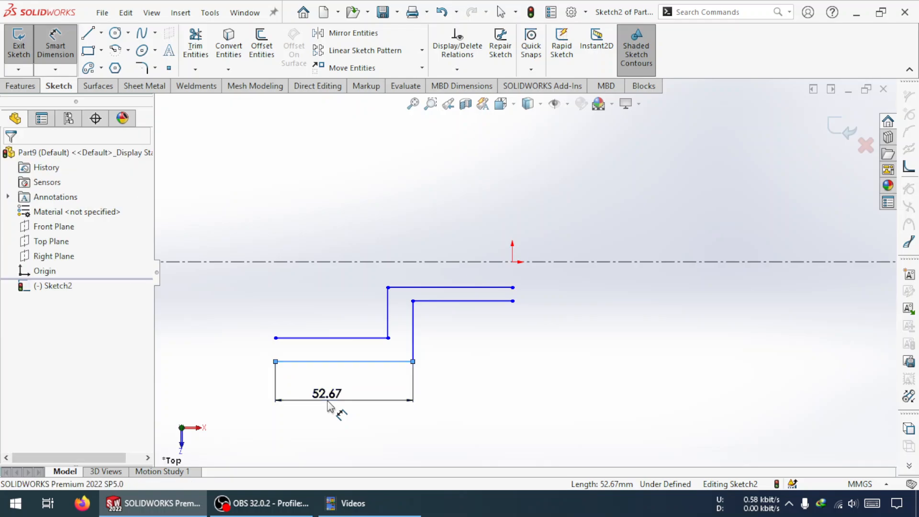
{"action": "type", "text": "20"}
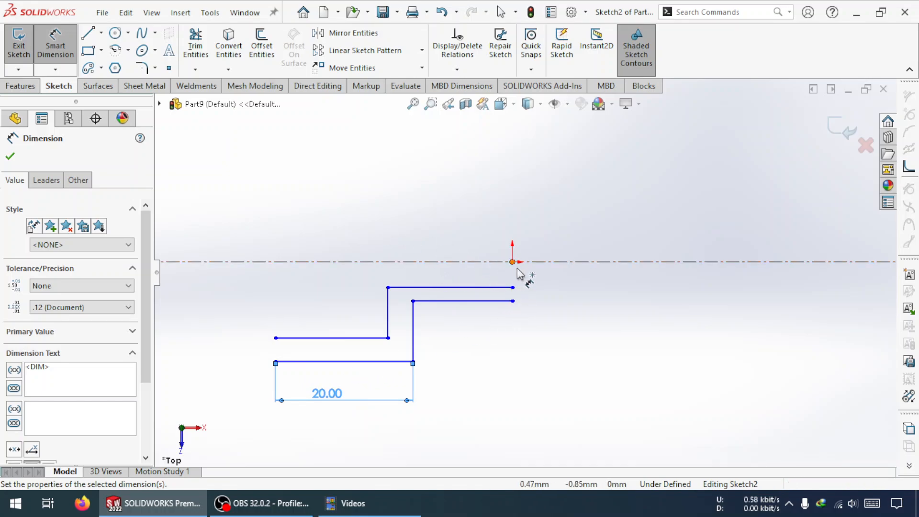
{"action": "left_click", "coordinate": [413, 331]}
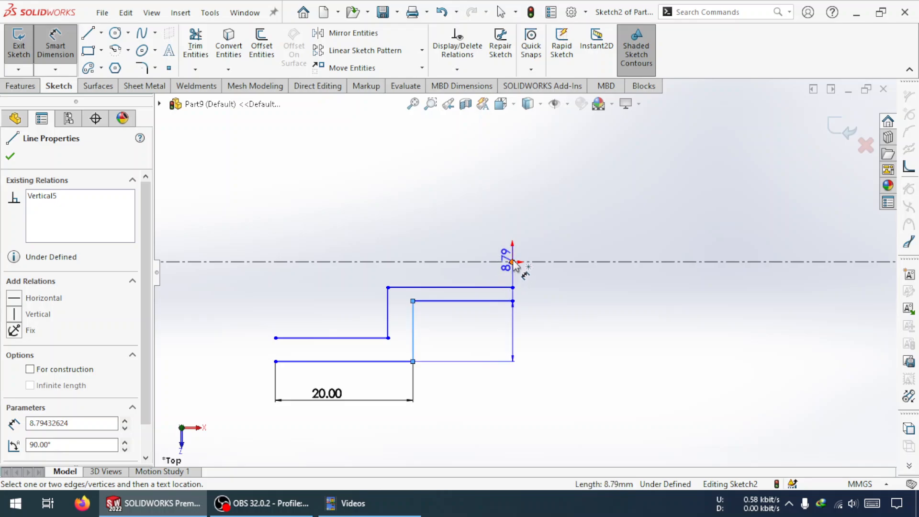
{"action": "left_click", "coordinate": [512, 262]}
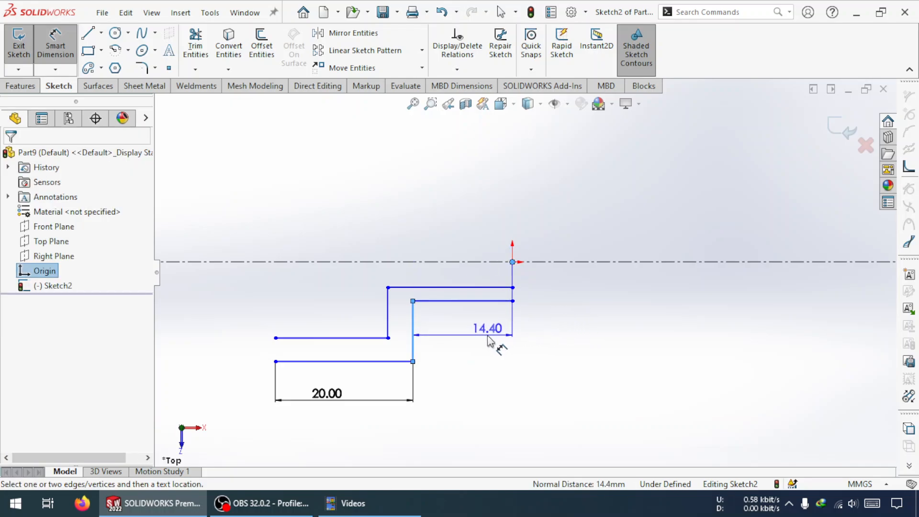
{"action": "key", "text": "Escape"}
{"action": "key", "text": "Escape"}
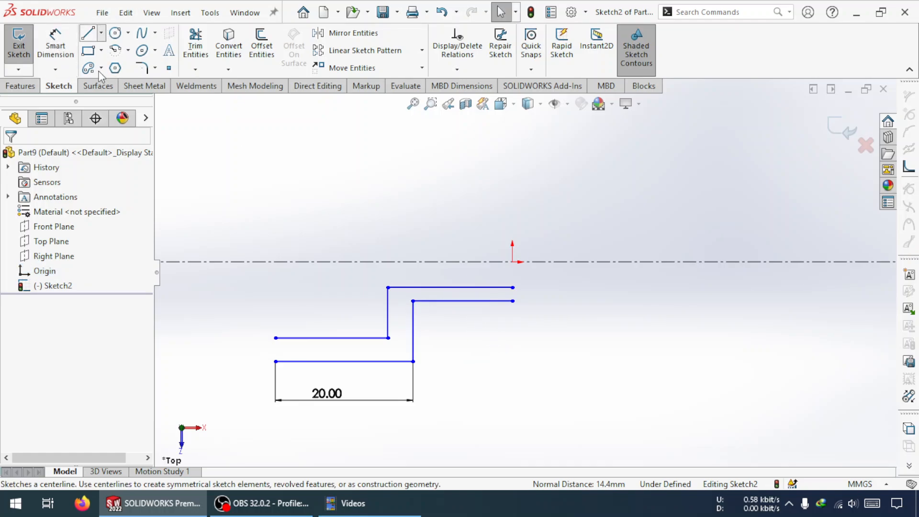
Sketch a vertical construction line about 29 mm long across the horizontal centerline, to the right of the origin
{"action": "left_click", "coordinate": [87, 33]}
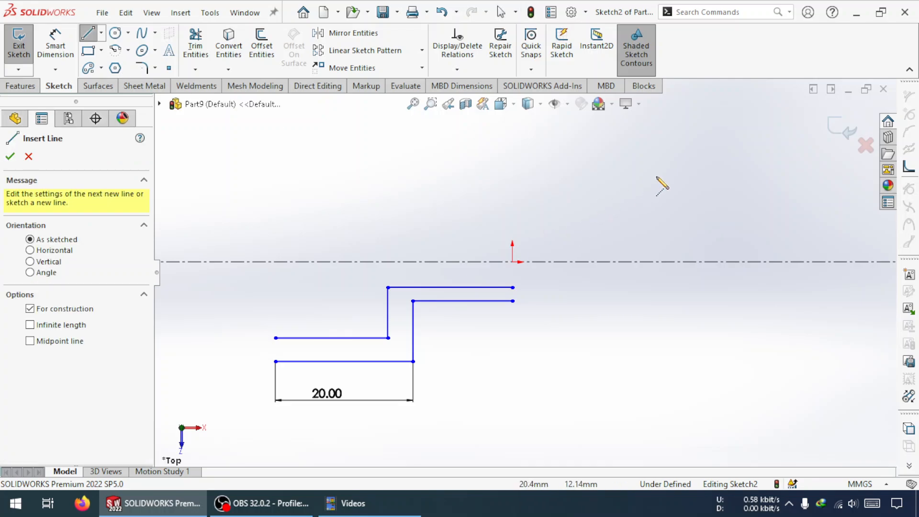
{"action": "left_click", "coordinate": [667, 166]}
{"action": "left_click", "coordinate": [667, 366]}
{"action": "key", "text": "Escape"}
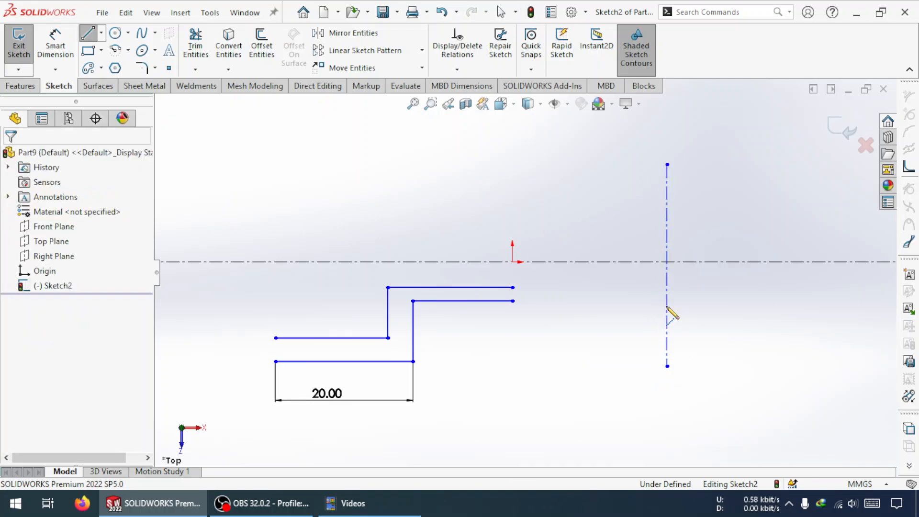
Add a Midpoint relation between the vertical construction line and the origin, and stretch the line to about 37 mm
{"action": "left_click", "coordinate": [667, 265]}
{"action": "left_click_drag", "start_coordinate": [673, 316], "coordinate": [694, 316]}
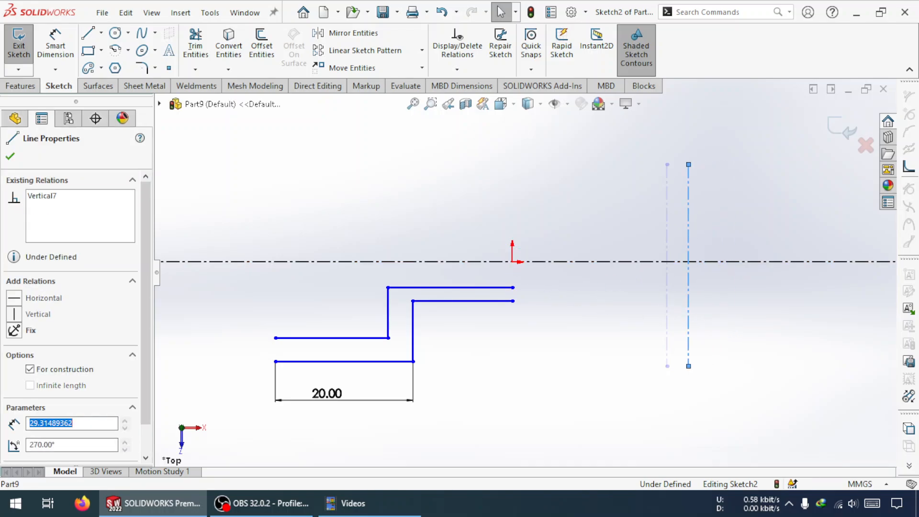
{"action": "left_click", "coordinate": [512, 262], "text": "ctrl"}
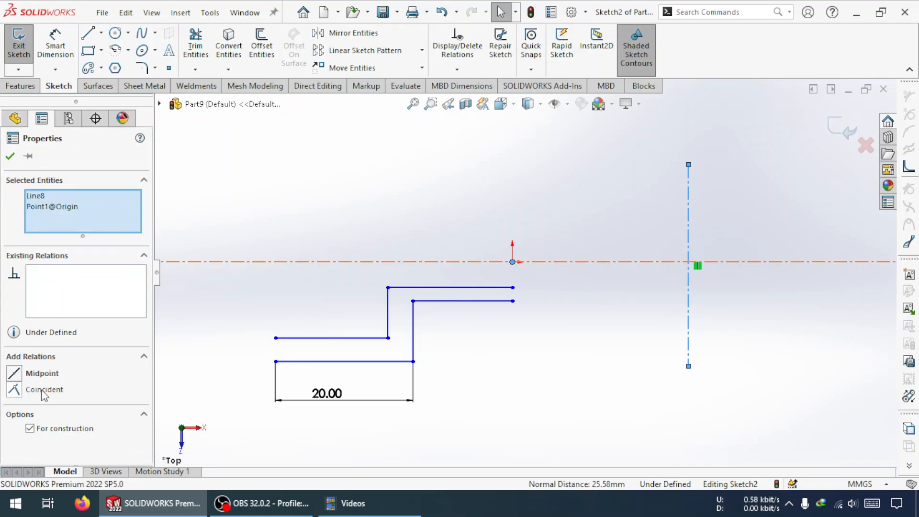
{"action": "left_click", "coordinate": [18, 373]}
{"action": "left_click", "coordinate": [294, 378]}
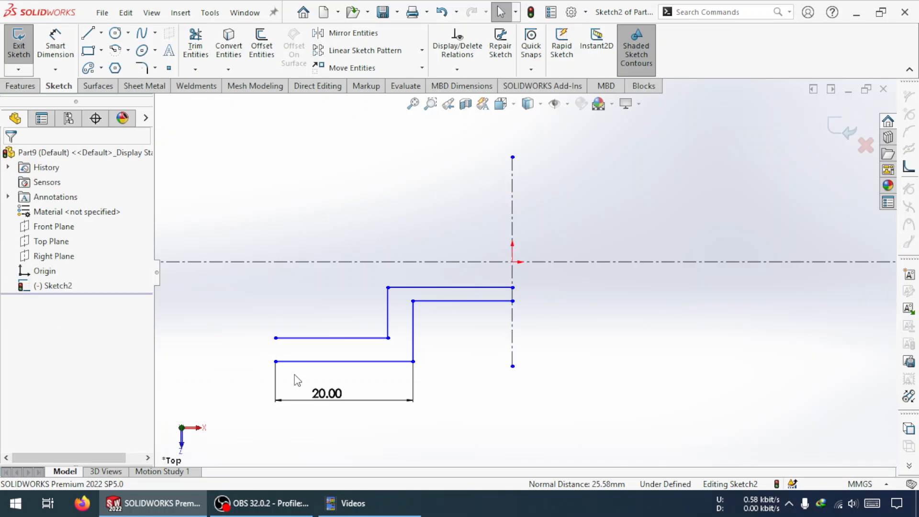
{"action": "left_click", "coordinate": [512, 367]}
{"action": "left_click_drag", "start_coordinate": [513, 385], "coordinate": [513, 390]}
{"action": "left_click", "coordinate": [496, 386]}
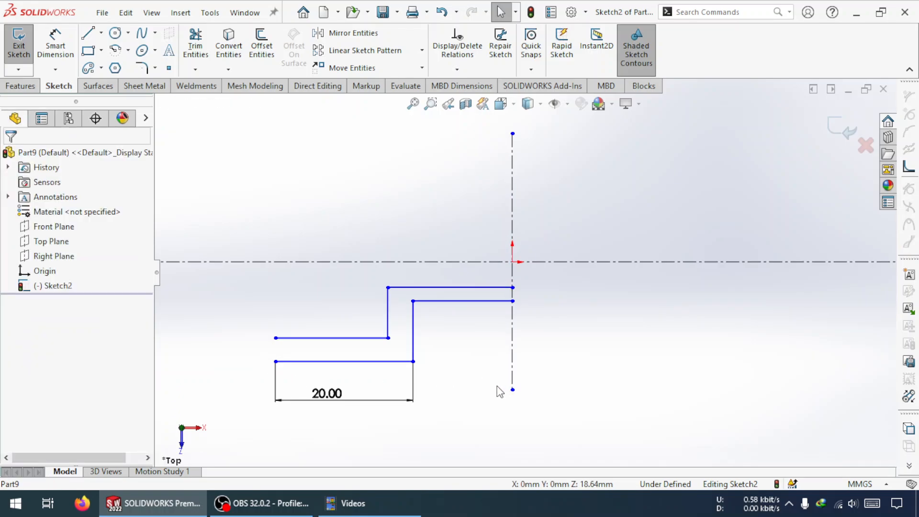
Add a 30 mm doubled dimension from the outer chain's vertical line across the vertical centerline
{"action": "left_click", "coordinate": [46, 56]}
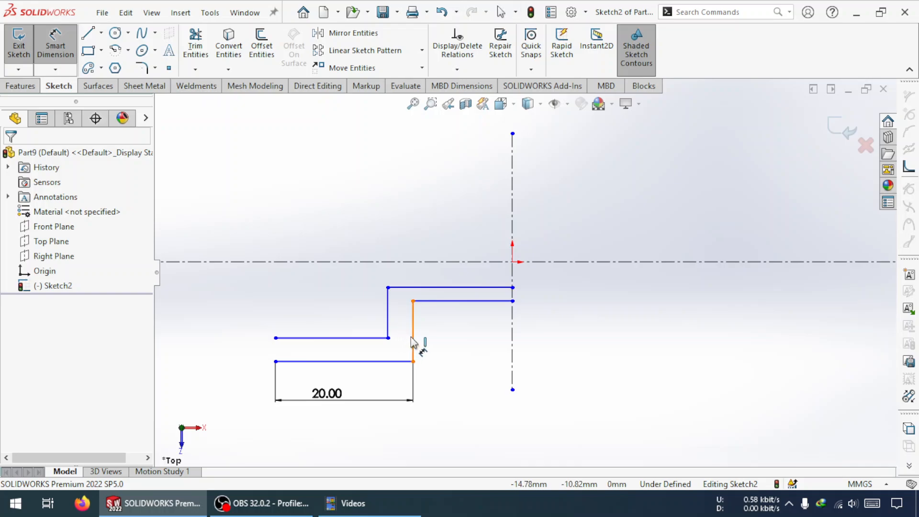
{"action": "left_click", "coordinate": [413, 341]}
{"action": "left_click", "coordinate": [512, 350]}
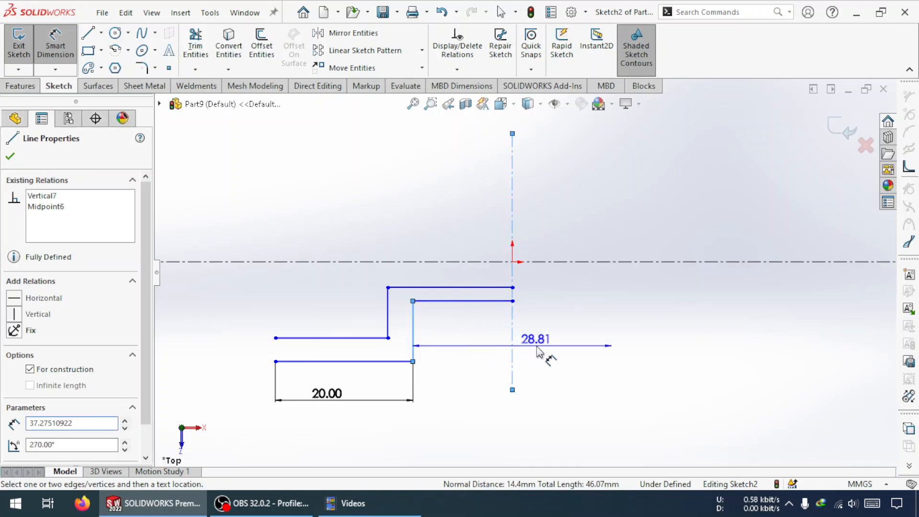
{"action": "left_click", "coordinate": [538, 348]}
{"action": "type", "text": "30"}
{"action": "key", "text": "Return"}
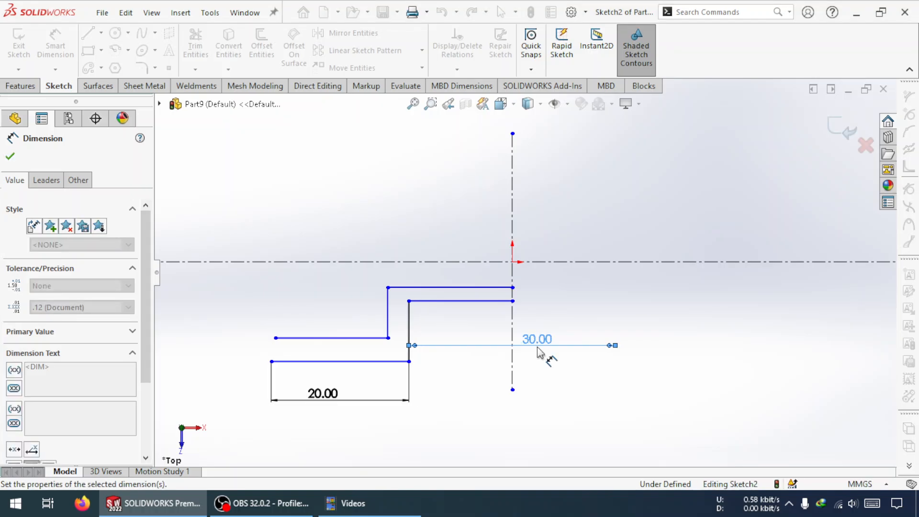
Move the 30 mm dimension slightly lower, with its text to the left of the vertical centerline
{"action": "key", "text": "Escape"}
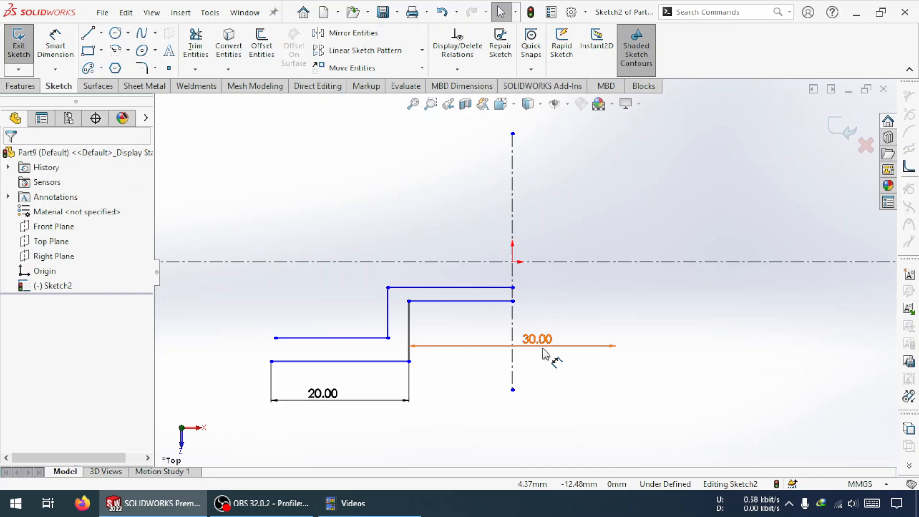
{"action": "left_click", "coordinate": [540, 354]}
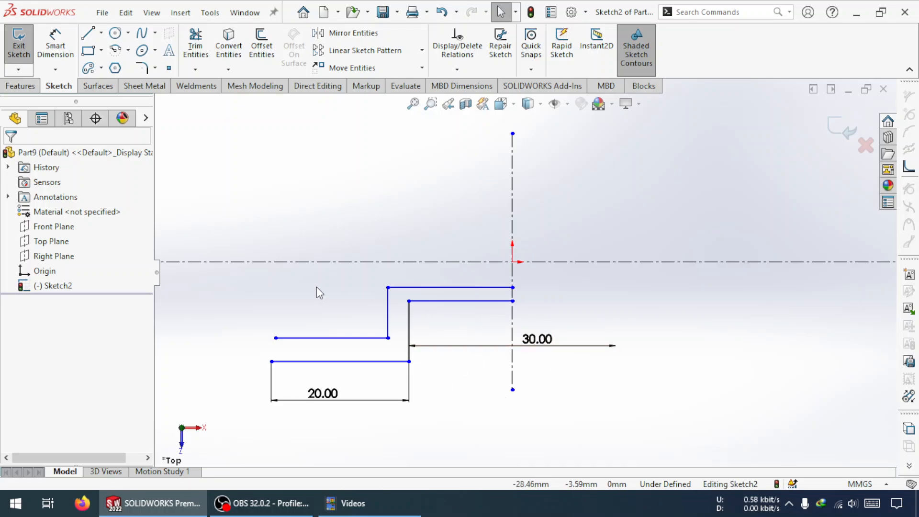
{"action": "left_click_drag", "start_coordinate": [540, 345], "coordinate": [471, 349]}
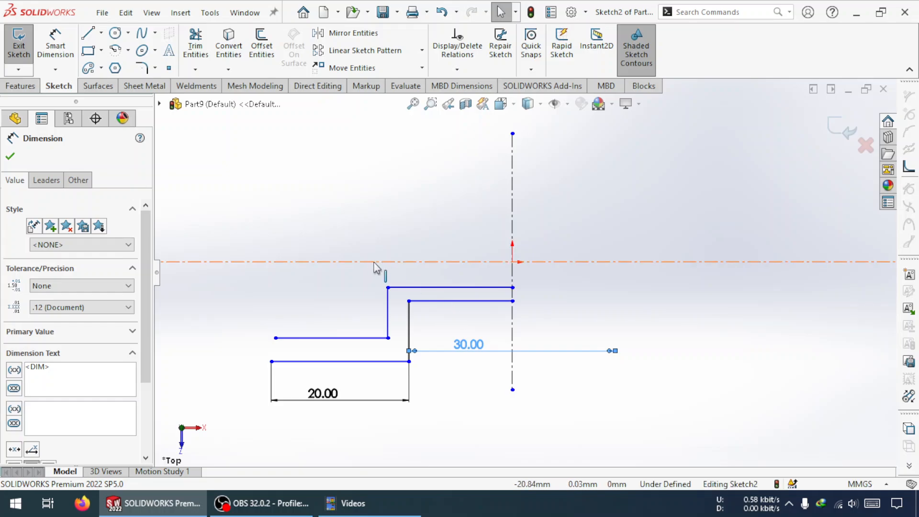
Mirror the vertical lines of both stepped chains about the vertical centerline, keeping the originals
{"action": "left_click", "coordinate": [345, 32]}
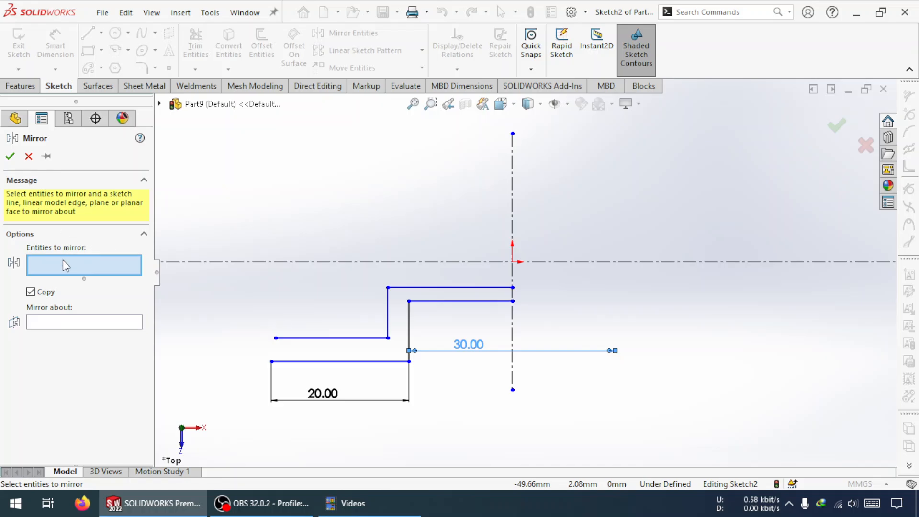
{"action": "left_click", "coordinate": [389, 311]}
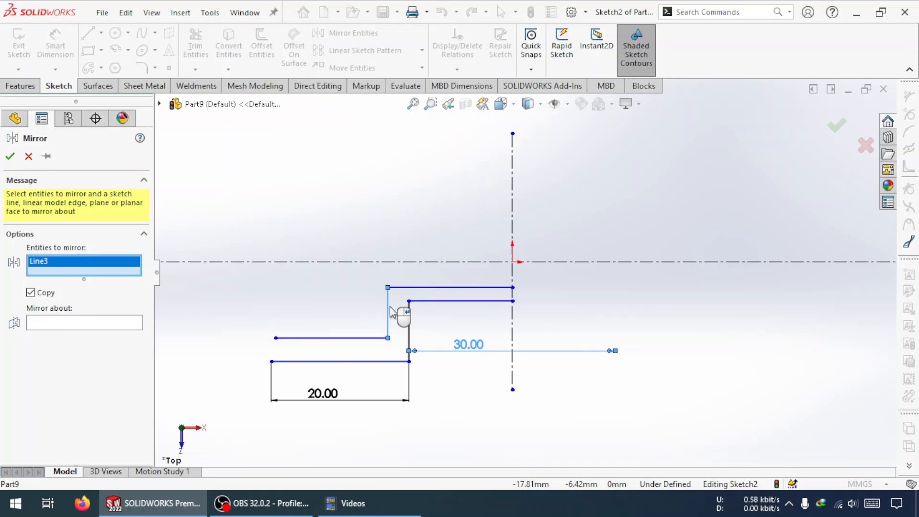
{"action": "left_click", "coordinate": [410, 325]}
{"action": "left_click", "coordinate": [75, 333]}
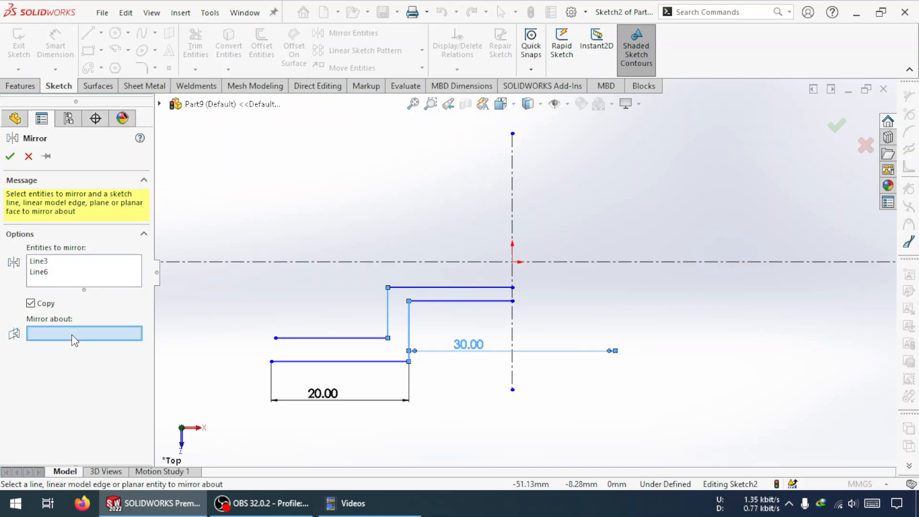
{"action": "left_click", "coordinate": [512, 343]}
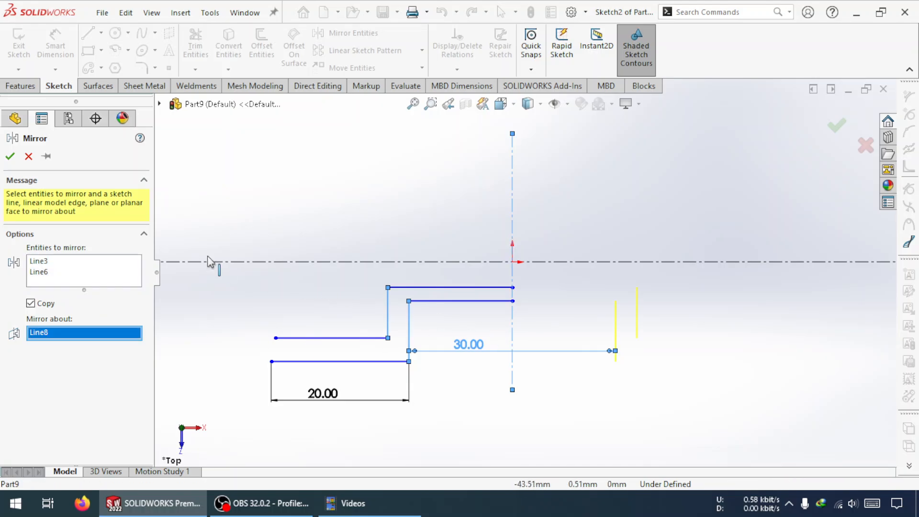
{"action": "left_click", "coordinate": [11, 156]}
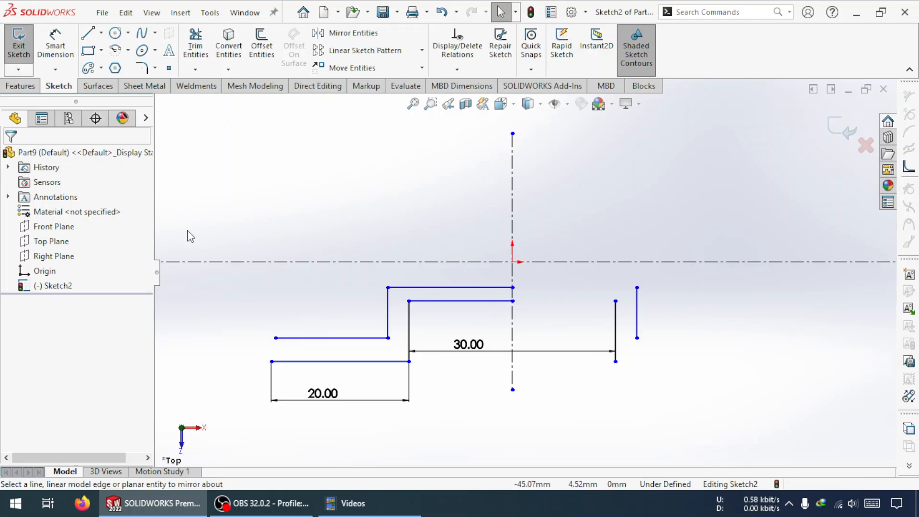
Draw two horizontal lines joining the upper ends of the mirrored verticals to the existing chain ends on the vertical centerline
{"action": "left_click", "coordinate": [88, 33]}
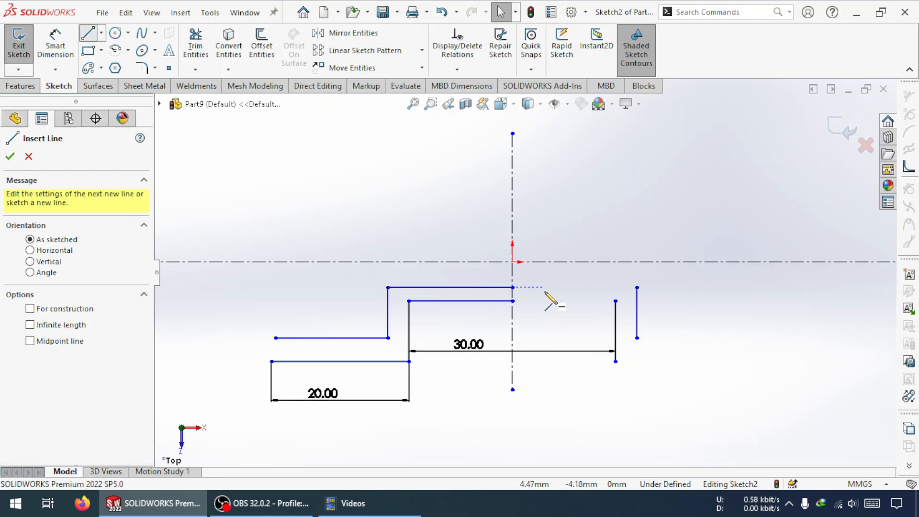
{"action": "left_click", "coordinate": [512, 287]}
{"action": "left_click", "coordinate": [636, 287]}
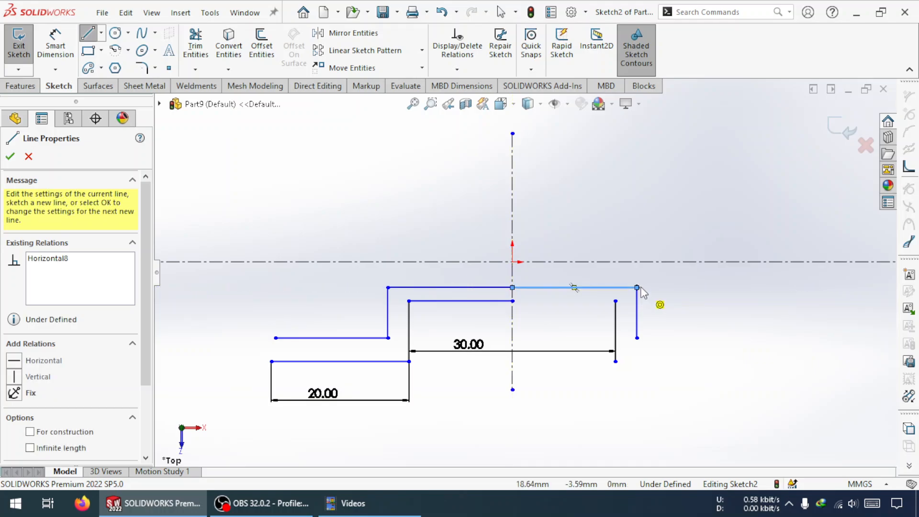
{"action": "key", "text": "Escape"}
{"action": "key", "text": "Return"}
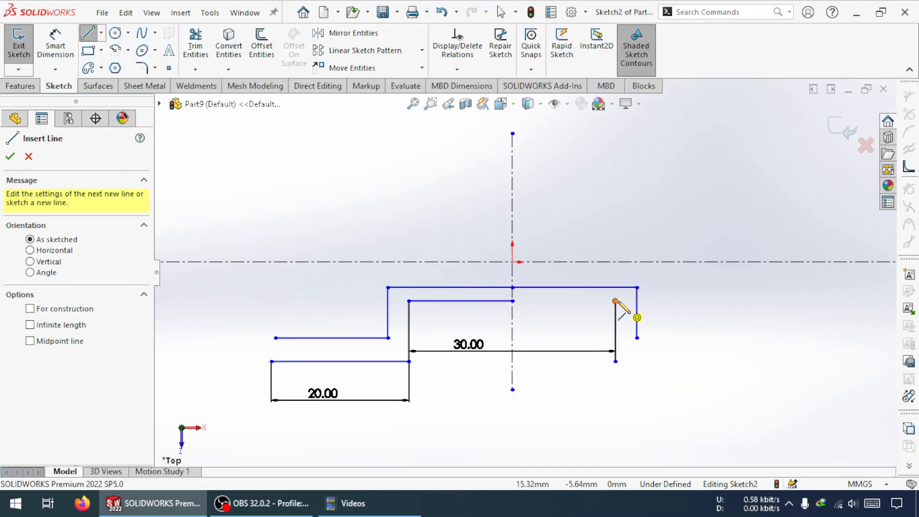
{"action": "left_click", "coordinate": [615, 301]}
{"action": "left_click", "coordinate": [513, 301]}
{"action": "key", "text": "Escape"}
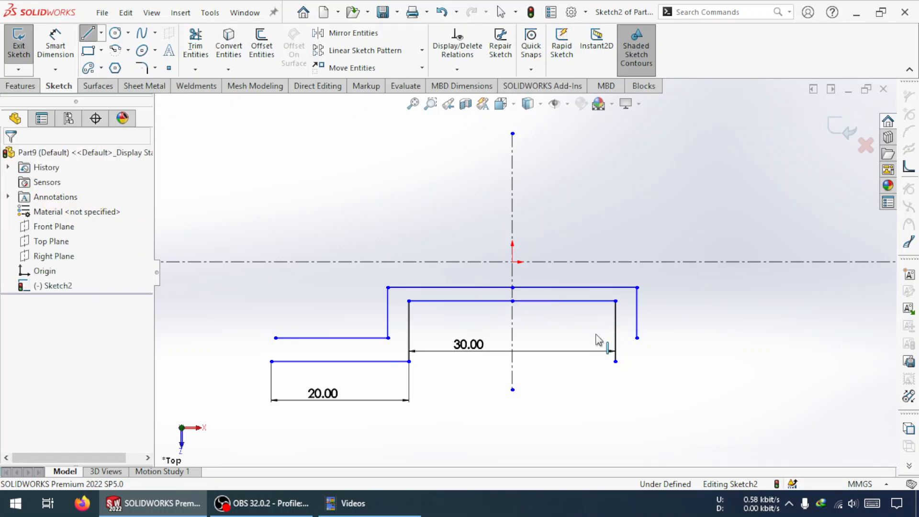
{"action": "left_click", "coordinate": [55, 43]}
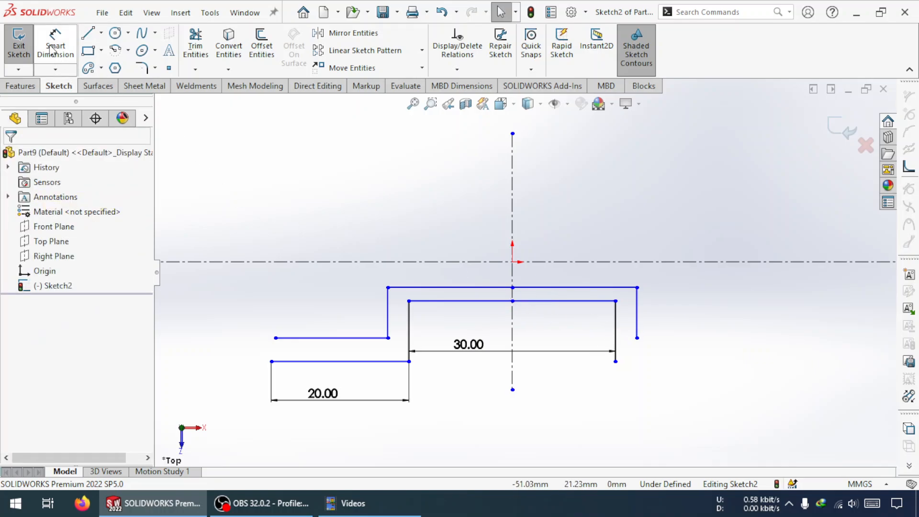
{"action": "left_click", "coordinate": [615, 333]}
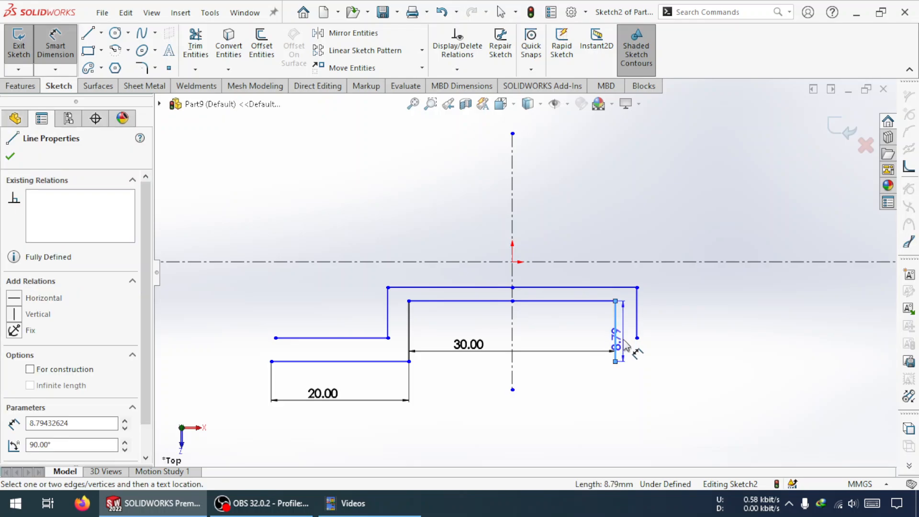
{"action": "key", "text": "Escape"}
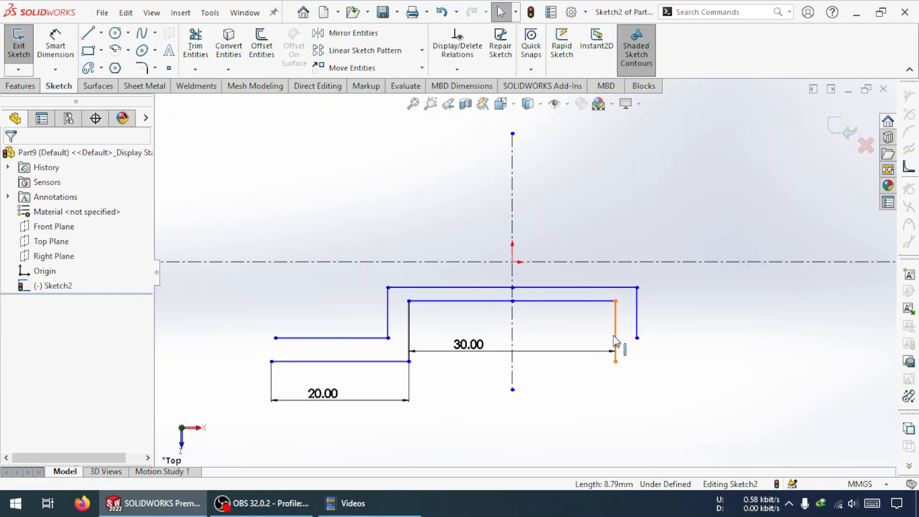
Draw horizontal lines outward to the right from the lower ends of both mirrored verticals, the lower one about 25 mm long
{"action": "left_click", "coordinate": [87, 32]}
{"action": "left_click", "coordinate": [637, 338]}
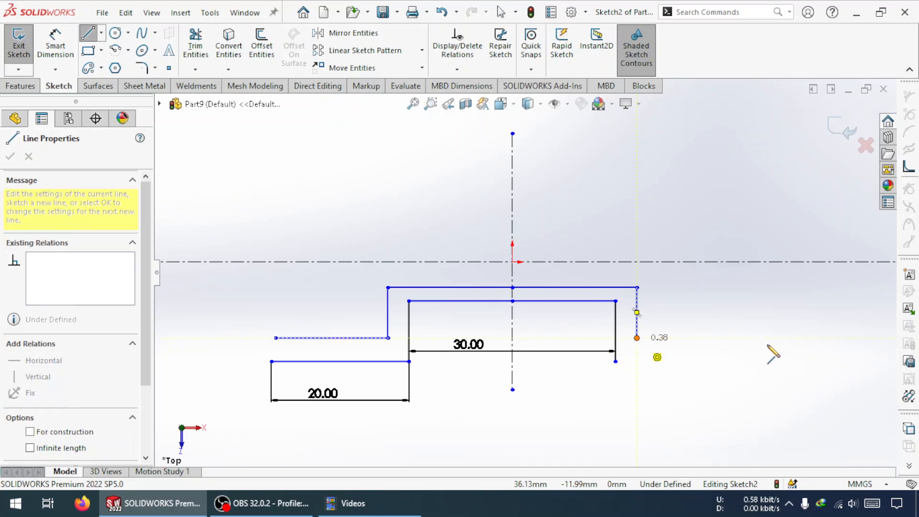
{"action": "left_click", "coordinate": [785, 338]}
{"action": "key", "text": "Escape"}
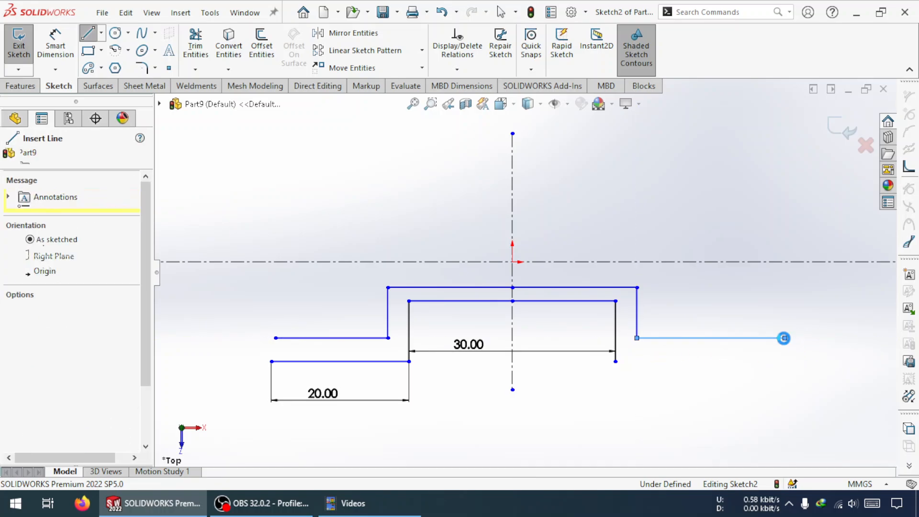
{"action": "key", "text": "Return"}
{"action": "left_click", "coordinate": [615, 362]}
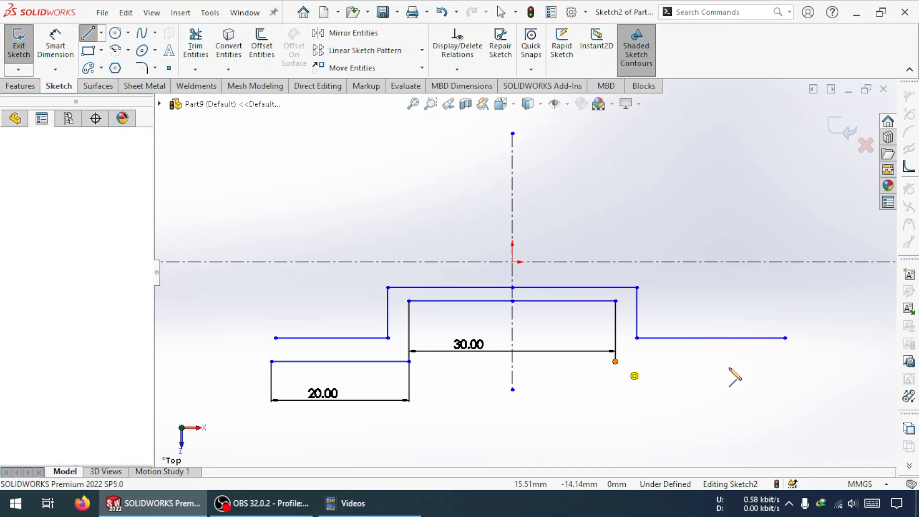
{"action": "left_click", "coordinate": [784, 361]}
{"action": "key", "text": "Escape"}
Dimension the lowest horizontal line right of the vertical centerline to 30 mm, measured from the mirrored vertical to its outer endpoint
{"action": "left_click", "coordinate": [55, 45]}
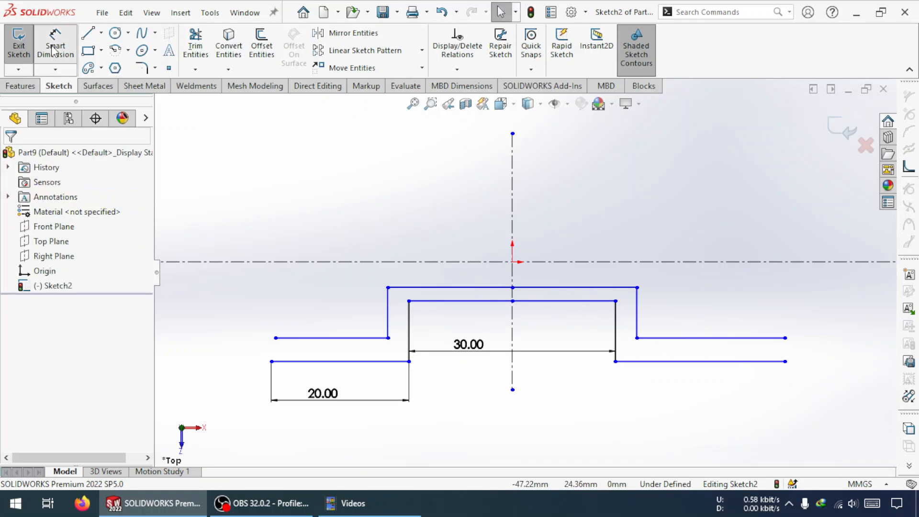
{"action": "left_click_drag", "start_coordinate": [618, 337], "coordinate": [784, 362]}
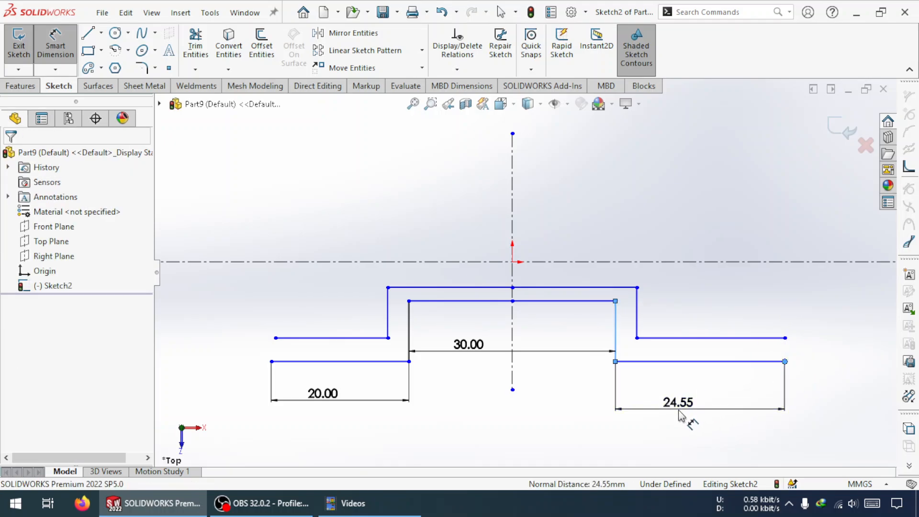
{"action": "left_click", "coordinate": [683, 411]}
{"action": "type", "text": "30"}
{"action": "key", "text": "Return"}
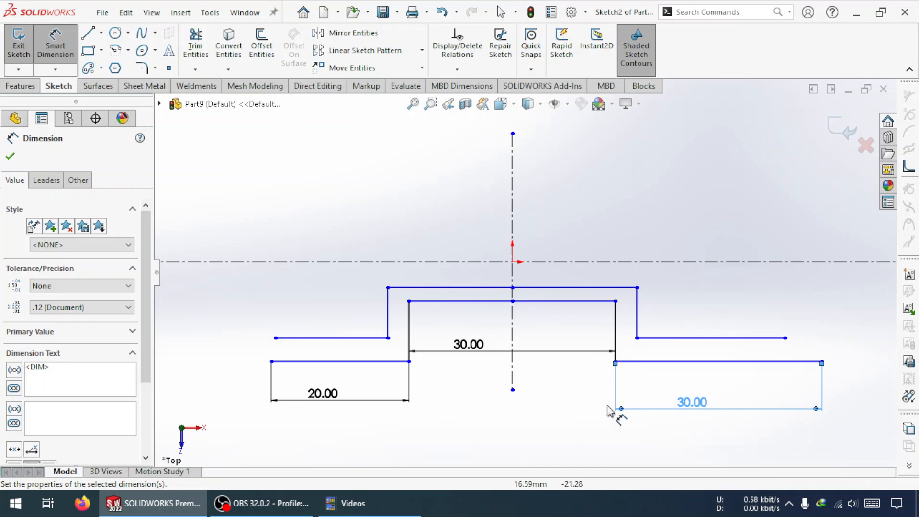
{"action": "left_click", "coordinate": [272, 363]}
{"action": "left_click", "coordinate": [822, 361]}
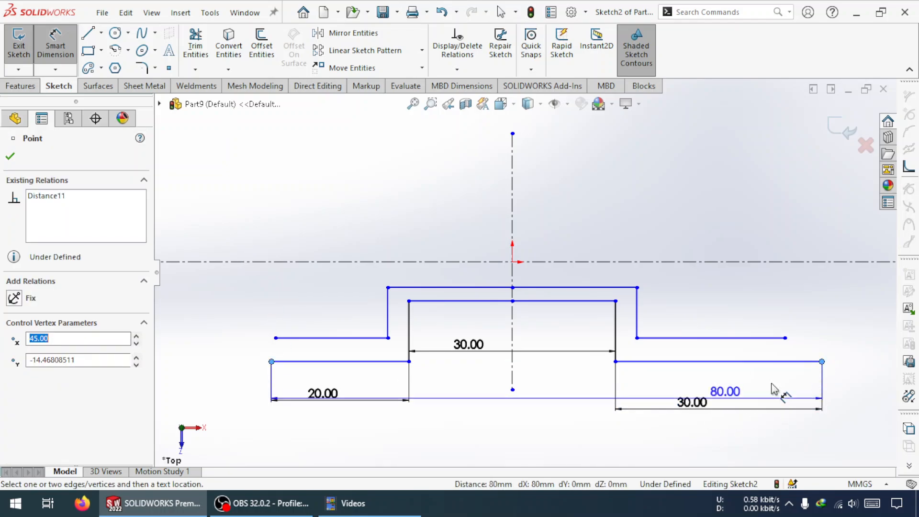
{"action": "left_click", "coordinate": [498, 445]}
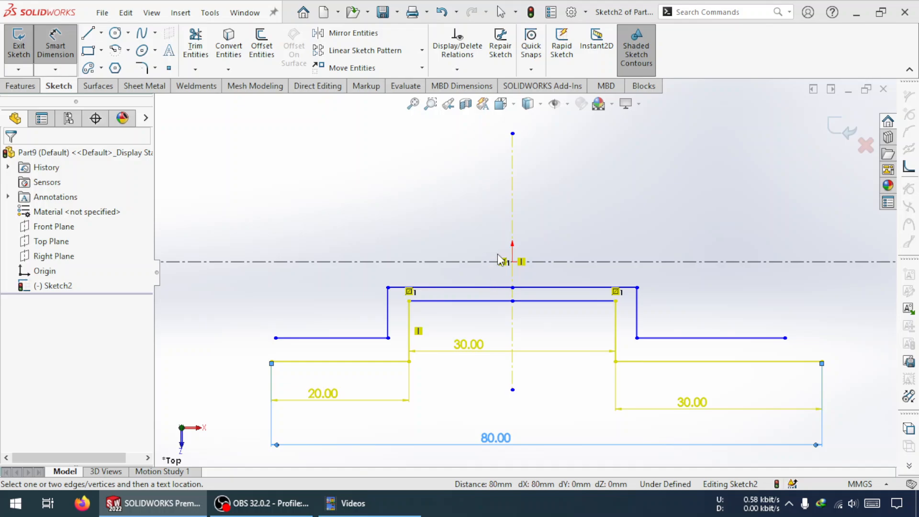
{"action": "key", "text": "Escape"}
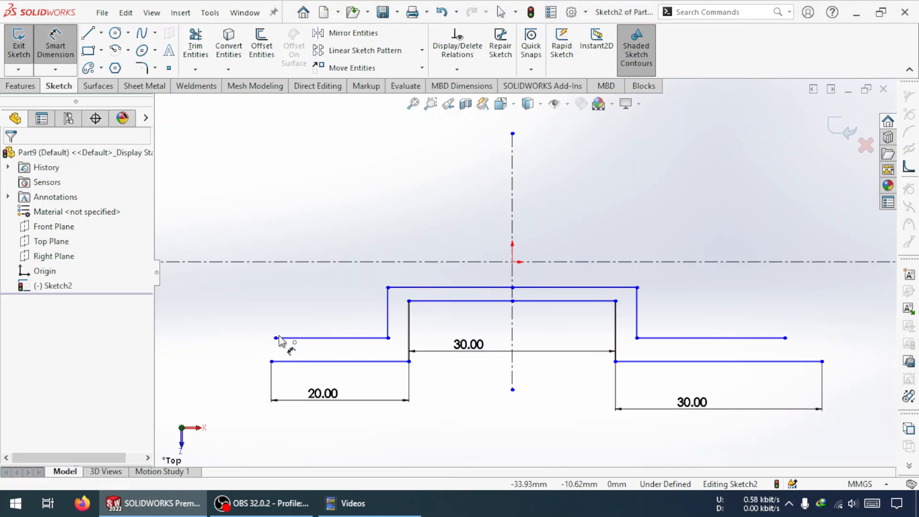
{"action": "key", "text": "Escape"}
Add a Vertical relation between the left endpoints of the two lower horizontal lines
{"action": "left_click", "coordinate": [275, 338]}
{"action": "left_click", "coordinate": [271, 361], "text": "ctrl"}
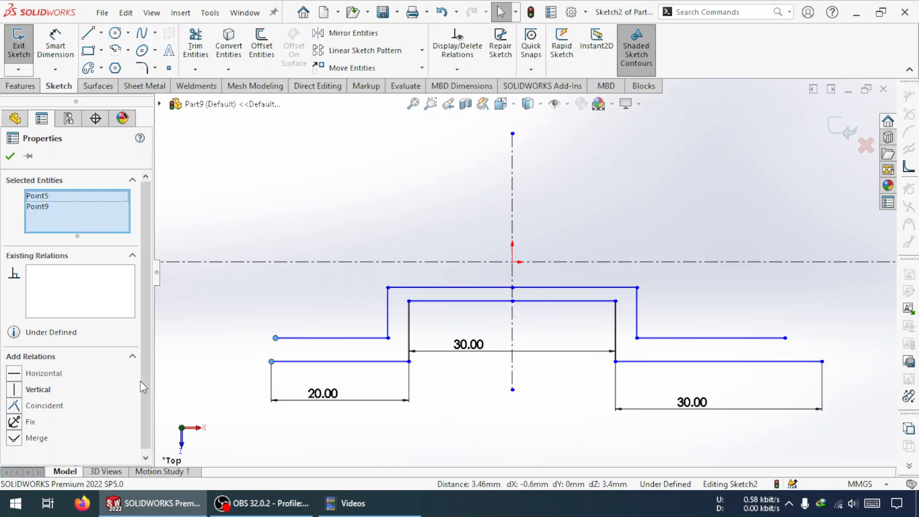
{"action": "left_click", "coordinate": [19, 400]}
{"action": "key", "text": "Escape"}
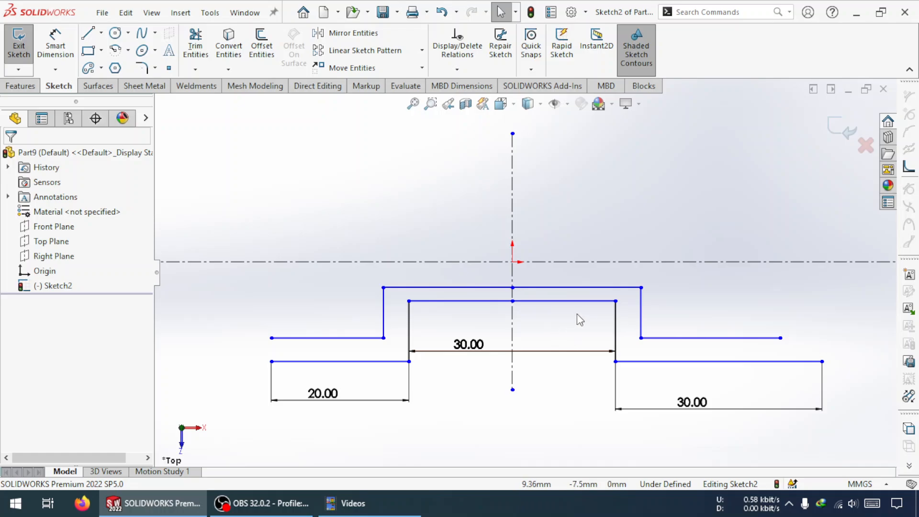
Try to mirror all twelve lines of the two stepped chains, with the horizontal centerline removed from the entities to mirror
{"action": "left_click", "coordinate": [617, 262]}
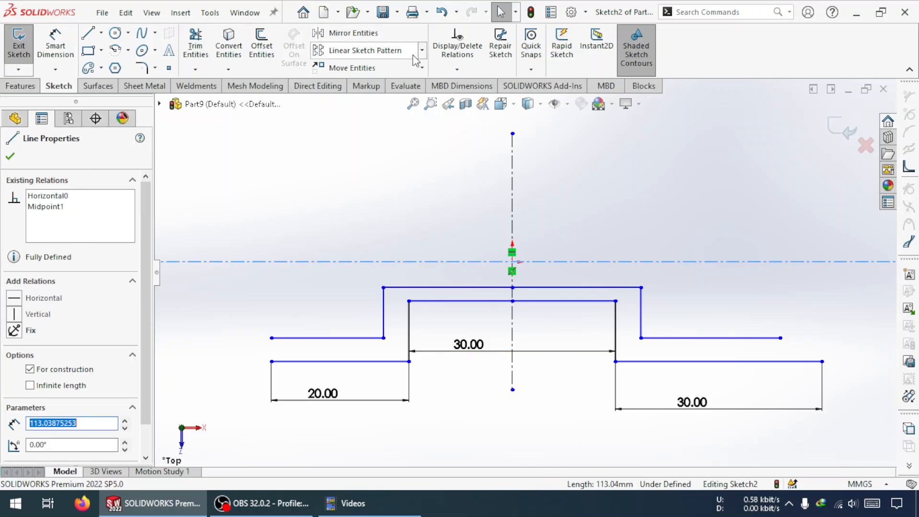
{"action": "left_click", "coordinate": [370, 38]}
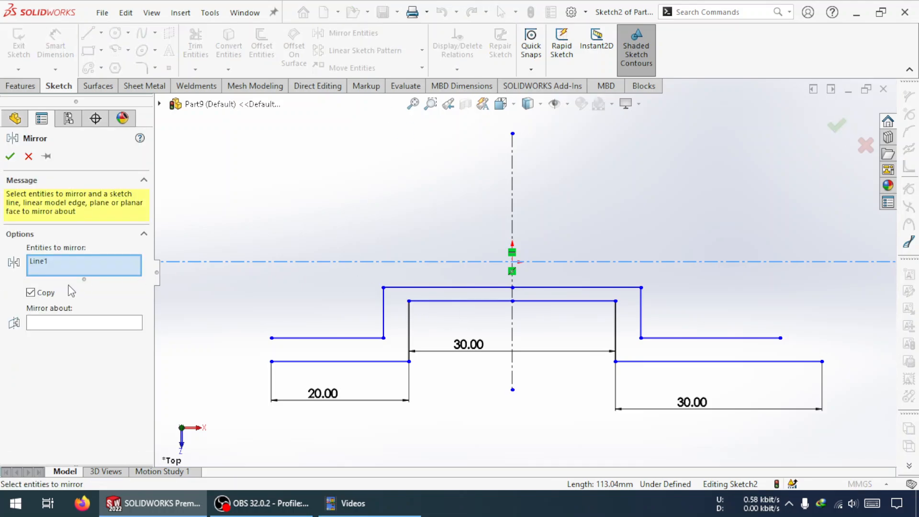
{"action": "left_click", "coordinate": [39, 261]}
{"action": "key", "text": "Delete"}
{"action": "left_click", "coordinate": [336, 362]}
{"action": "left_click", "coordinate": [338, 339]}
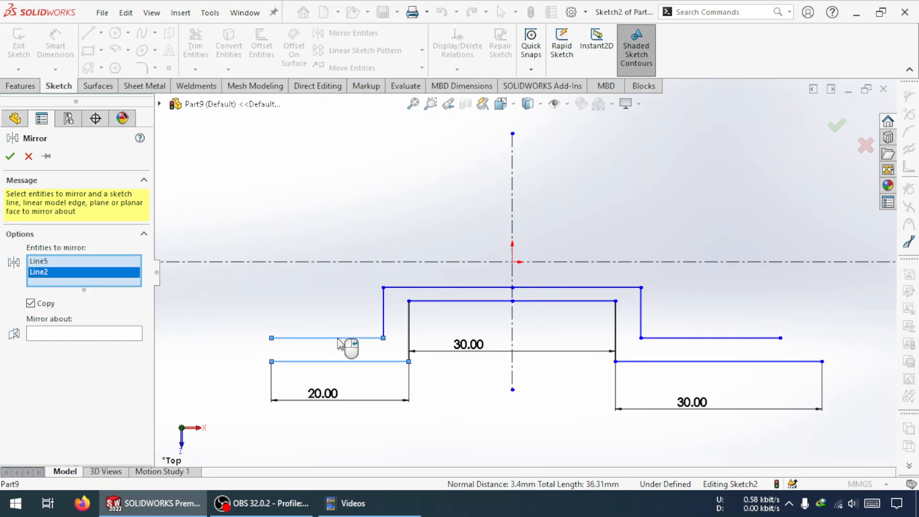
{"action": "left_click", "coordinate": [385, 316]}
{"action": "left_click", "coordinate": [408, 330]}
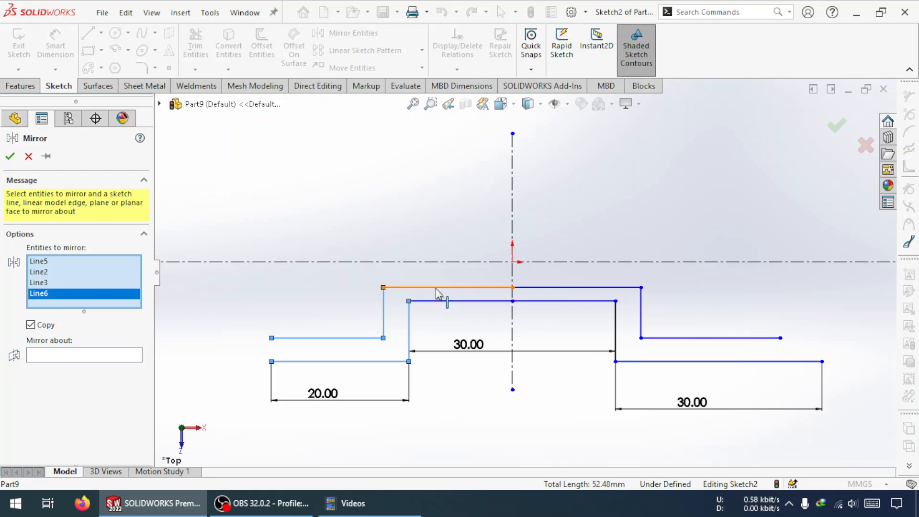
{"action": "left_click", "coordinate": [438, 288]}
{"action": "left_click", "coordinate": [446, 301]}
{"action": "left_click", "coordinate": [546, 289]}
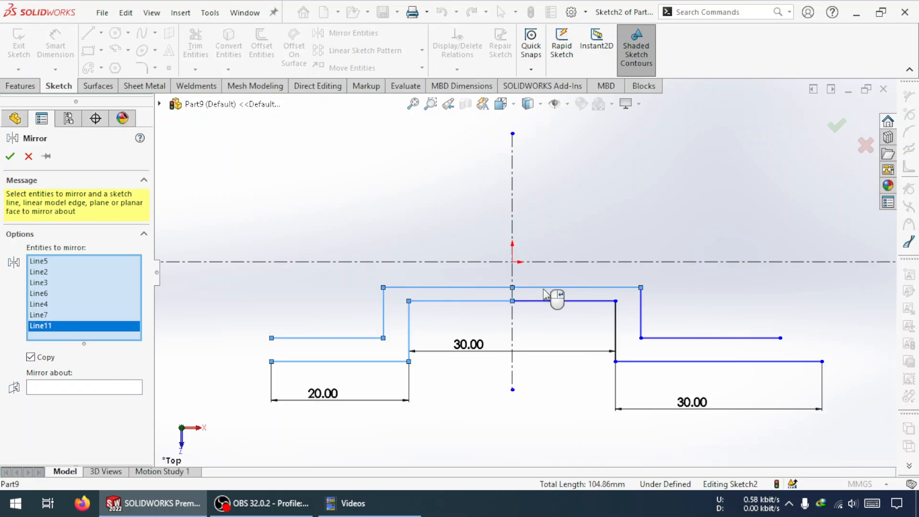
{"action": "left_click", "coordinate": [553, 301]}
{"action": "left_click", "coordinate": [616, 328]}
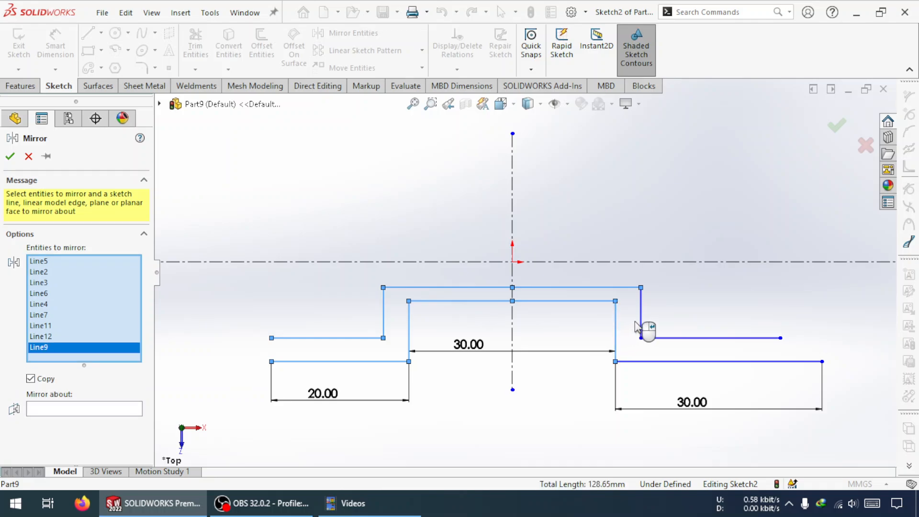
{"action": "left_click", "coordinate": [641, 325]}
{"action": "left_click", "coordinate": [648, 363]}
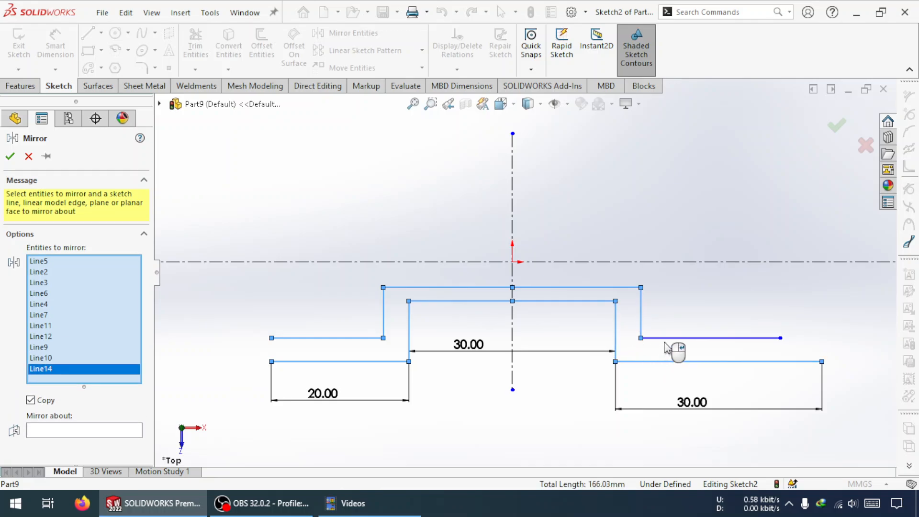
{"action": "left_click", "coordinate": [670, 338]}
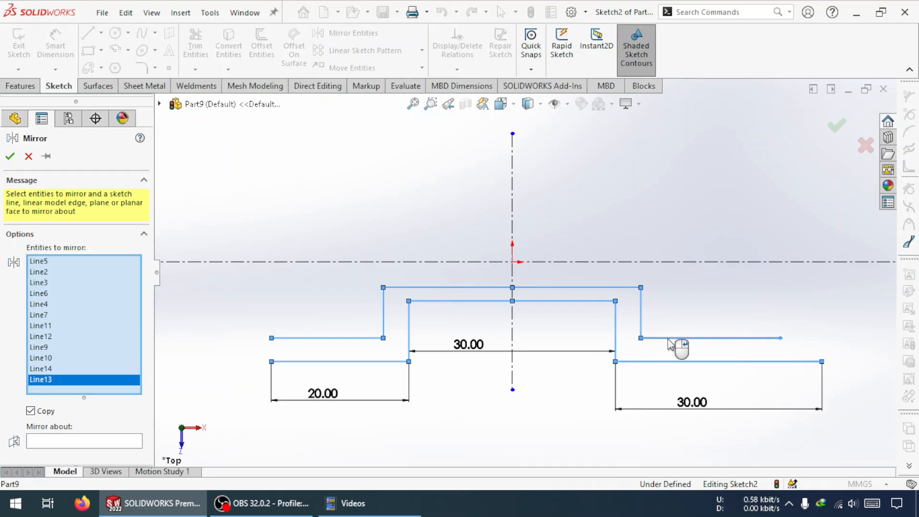
{"action": "left_click", "coordinate": [10, 156]}
{"action": "scroll", "coordinate": [598, 249], "scroll_direction": "up", "scroll_amount": 5}
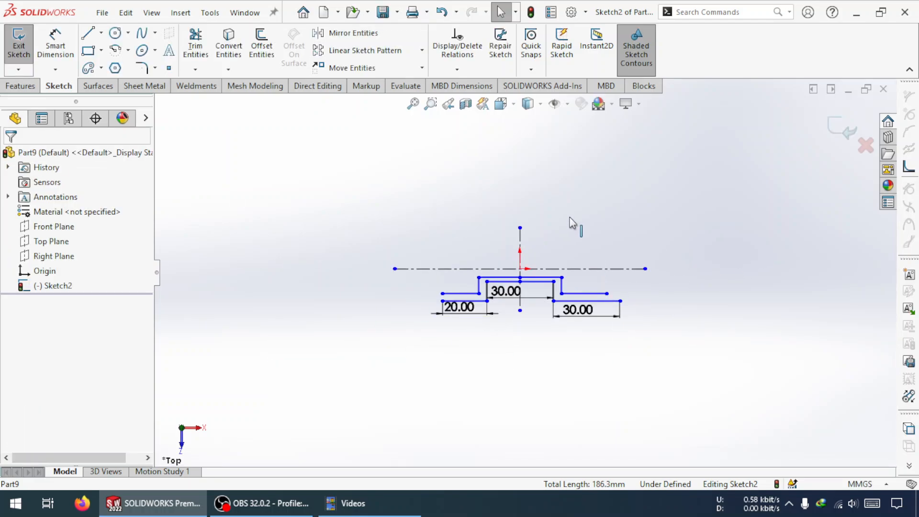
Mirror all twelve lines of the two stepped chains about the horizontal centerline, keeping the originals
{"action": "left_click", "coordinate": [345, 32]}
{"action": "scroll", "coordinate": [622, 280], "scroll_direction": "down", "scroll_amount": 3}
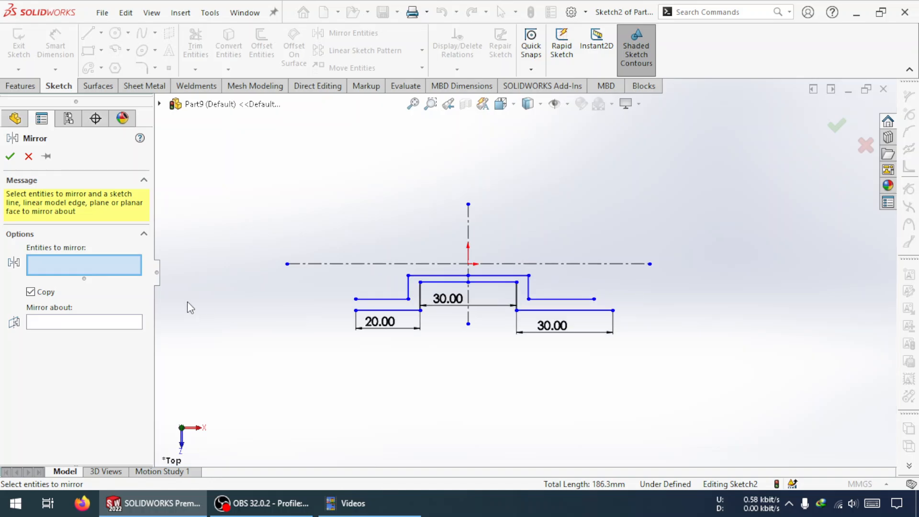
{"action": "left_click", "coordinate": [409, 310]}
{"action": "left_click", "coordinate": [402, 298]}
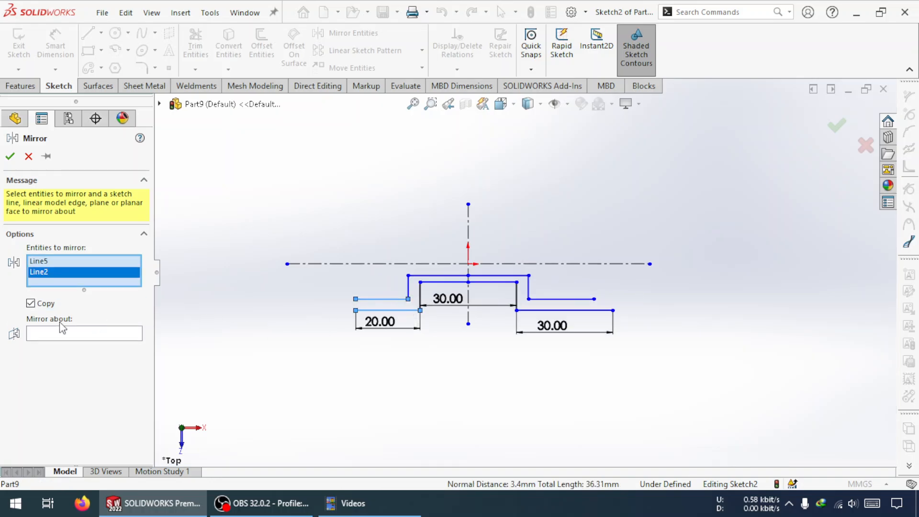
{"action": "left_click", "coordinate": [64, 337]}
{"action": "left_click", "coordinate": [468, 225]}
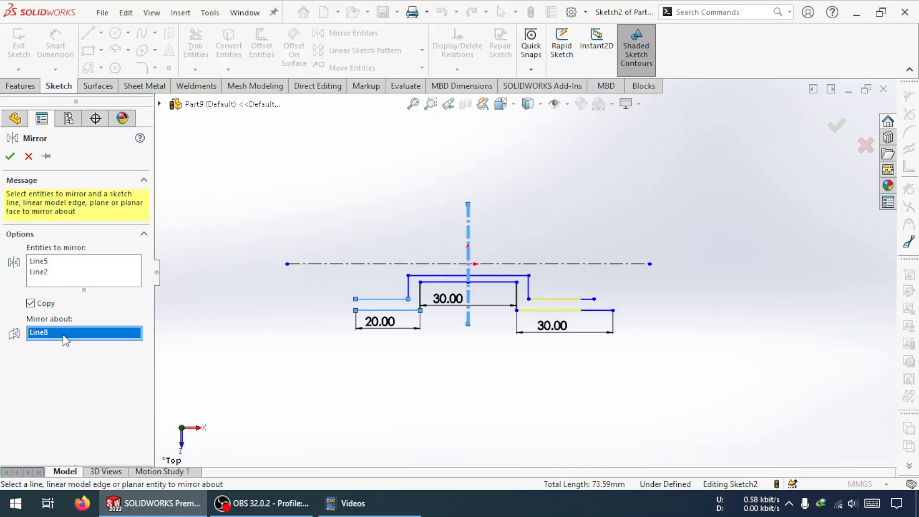
{"action": "left_click", "coordinate": [561, 264]}
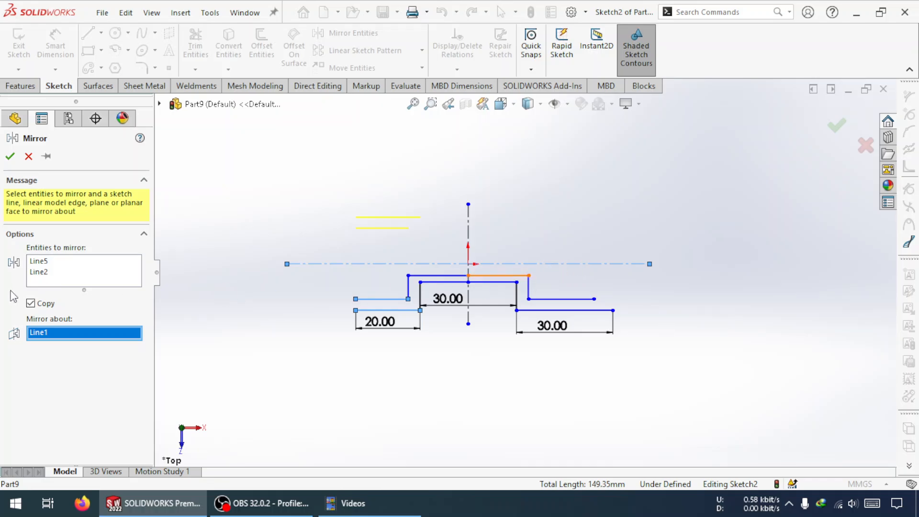
{"action": "left_click", "coordinate": [62, 273]}
{"action": "scroll", "coordinate": [423, 287], "scroll_direction": "down", "scroll_amount": 5}
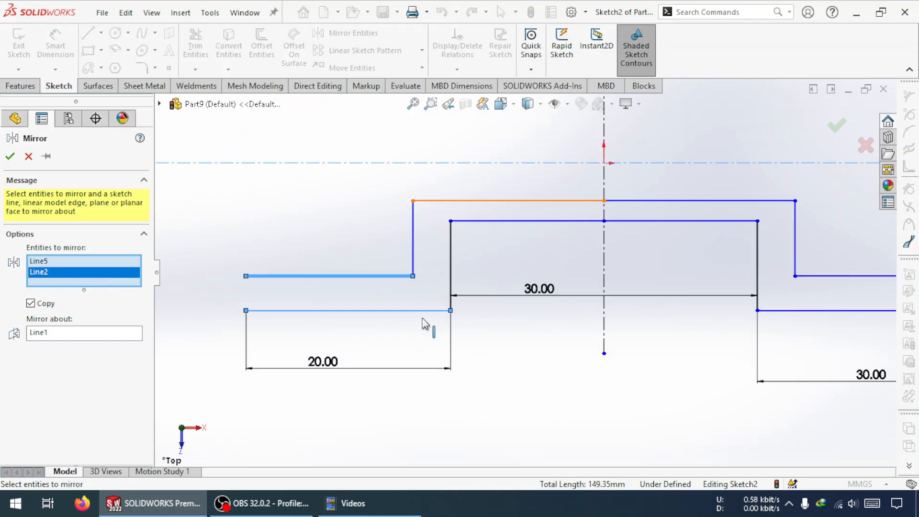
{"action": "left_click", "coordinate": [451, 264]}
{"action": "left_click", "coordinate": [412, 240]}
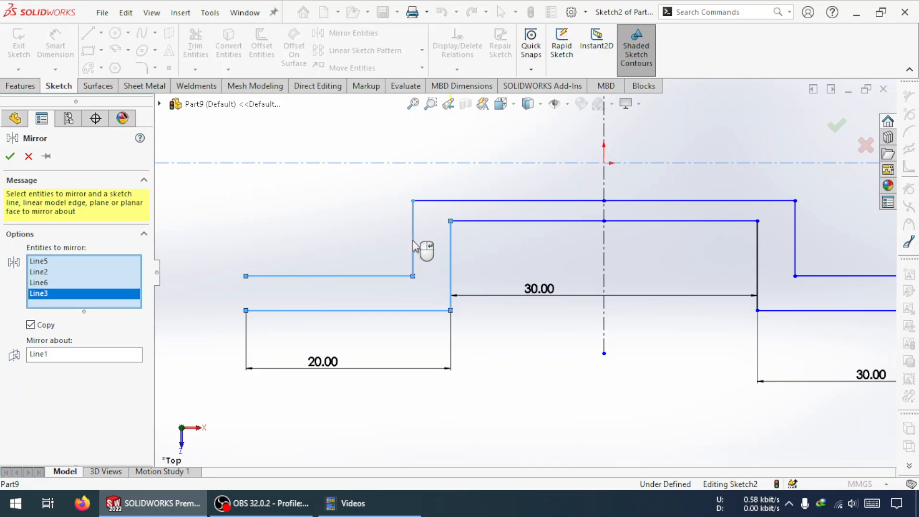
{"action": "left_click", "coordinate": [489, 202]}
{"action": "left_click", "coordinate": [510, 221]}
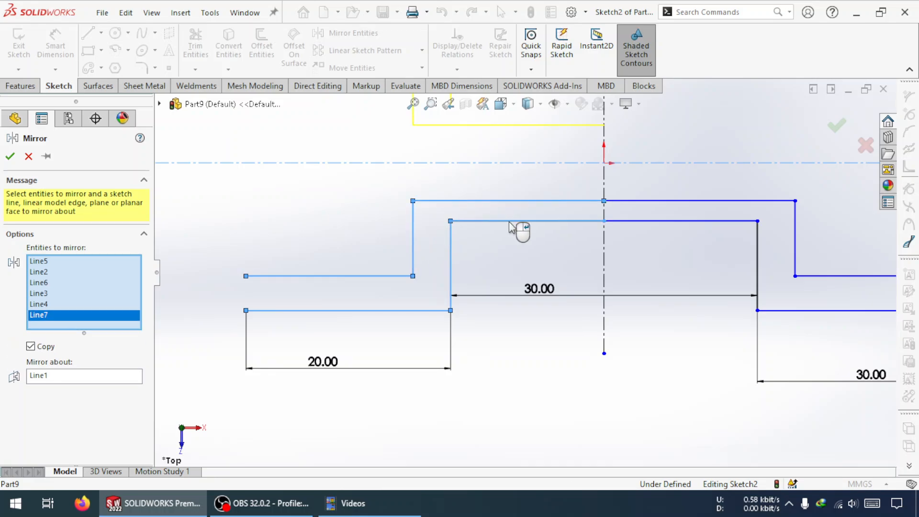
{"action": "left_click", "coordinate": [649, 200]}
{"action": "left_click", "coordinate": [665, 222]}
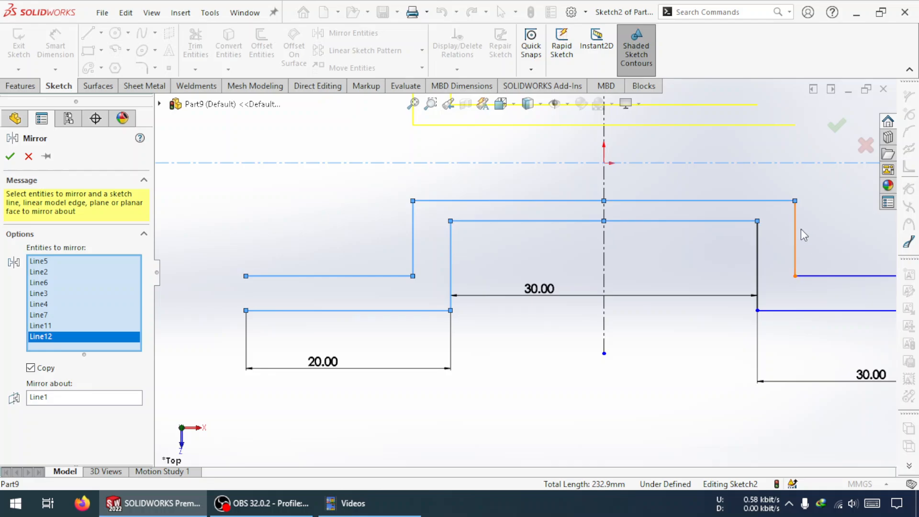
{"action": "left_click", "coordinate": [799, 234]}
{"action": "left_click", "coordinate": [758, 251]}
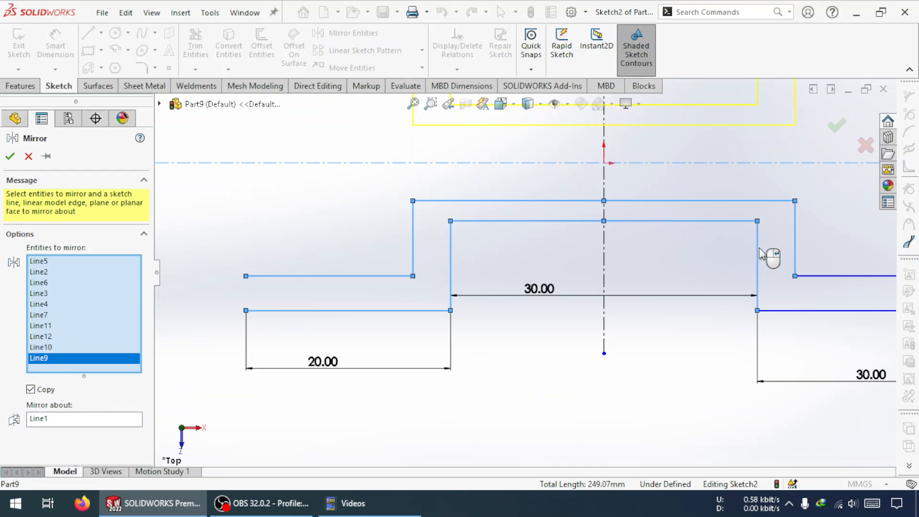
{"action": "left_click", "coordinate": [789, 311]}
{"action": "left_click", "coordinate": [838, 276]}
{"action": "key", "text": "f"}
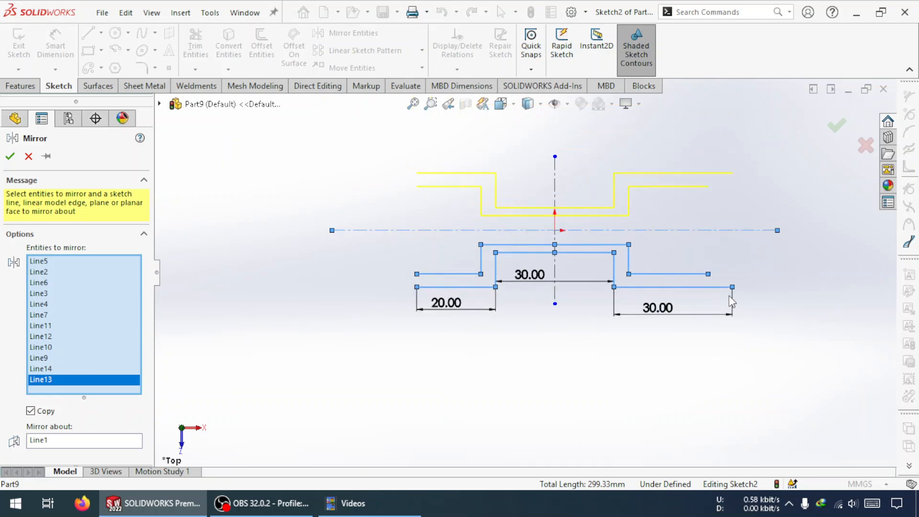
{"action": "scroll", "coordinate": [765, 301], "scroll_direction": "down", "scroll_amount": 2}
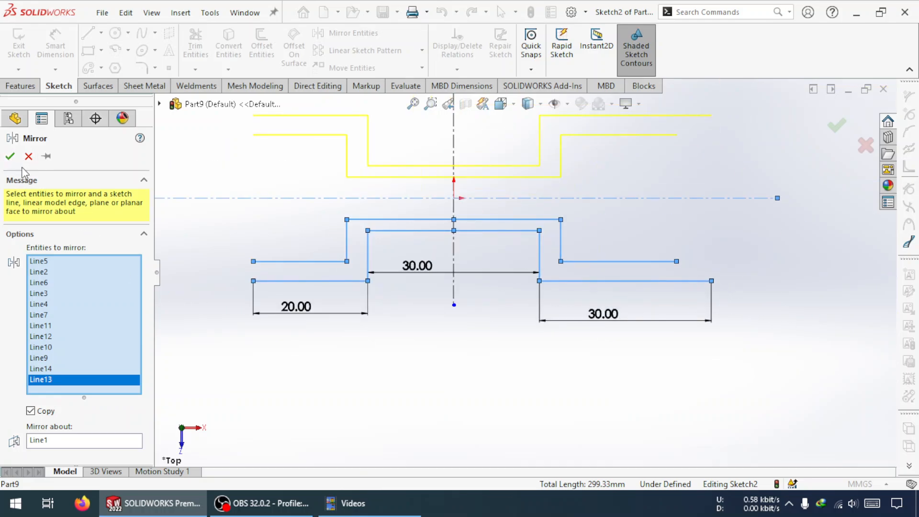
{"action": "left_click", "coordinate": [10, 156]}
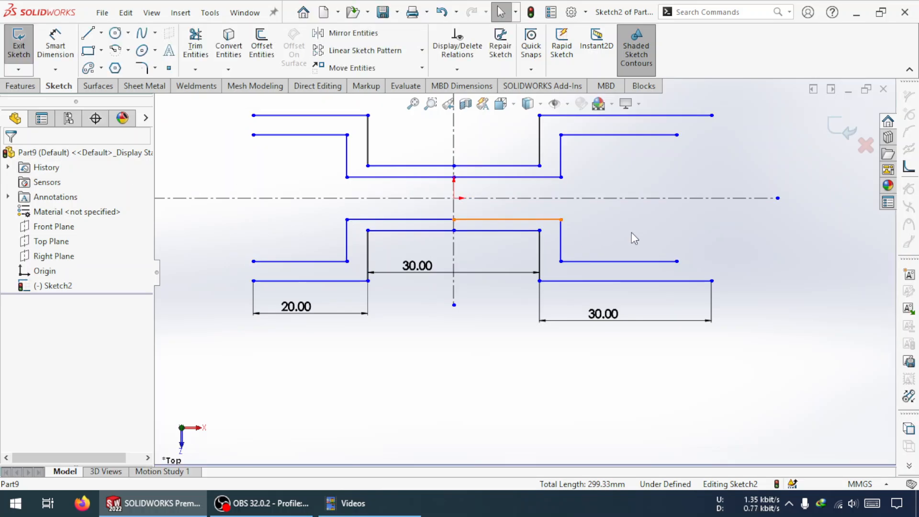
Add a Vertical relation between the right endpoints of the two horizontal lines at the lower right of the profile
{"action": "scroll", "coordinate": [641, 221], "scroll_direction": "down", "scroll_amount": 1}
{"action": "scroll", "coordinate": [669, 220], "scroll_direction": "down", "scroll_amount": 2}
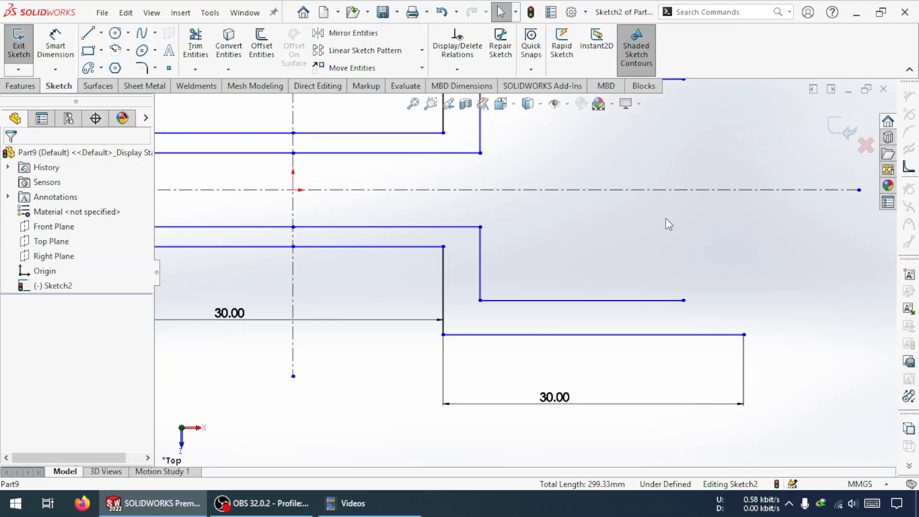
{"action": "left_click", "coordinate": [684, 300]}
{"action": "left_click", "coordinate": [743, 334], "text": "ctrl"}
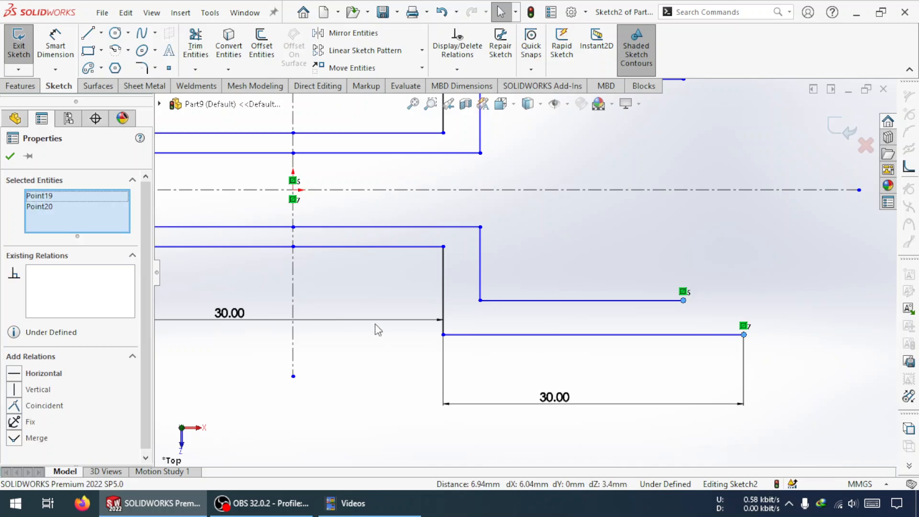
{"action": "left_click", "coordinate": [11, 389]}
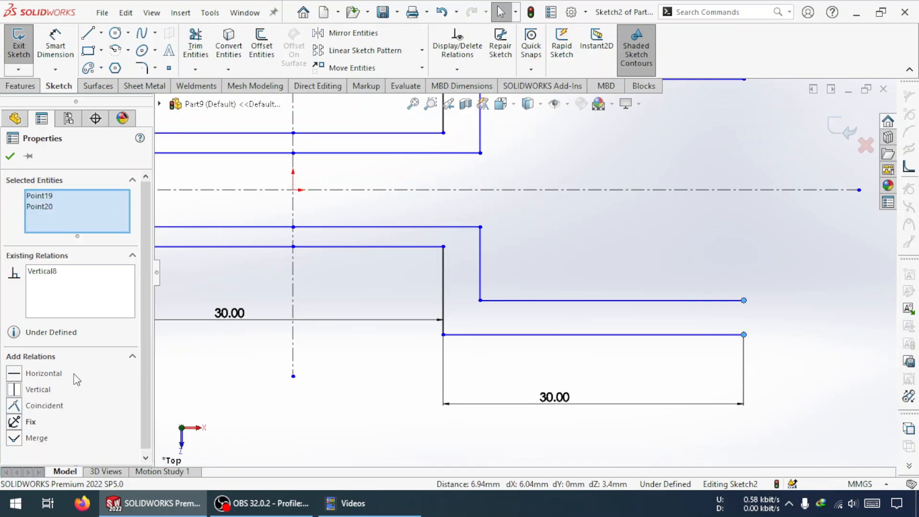
{"action": "left_click", "coordinate": [620, 258]}
{"action": "scroll", "coordinate": [620, 257], "scroll_direction": "up", "scroll_amount": 5}
{"action": "scroll", "coordinate": [565, 243], "scroll_direction": "down", "scroll_amount": 1}
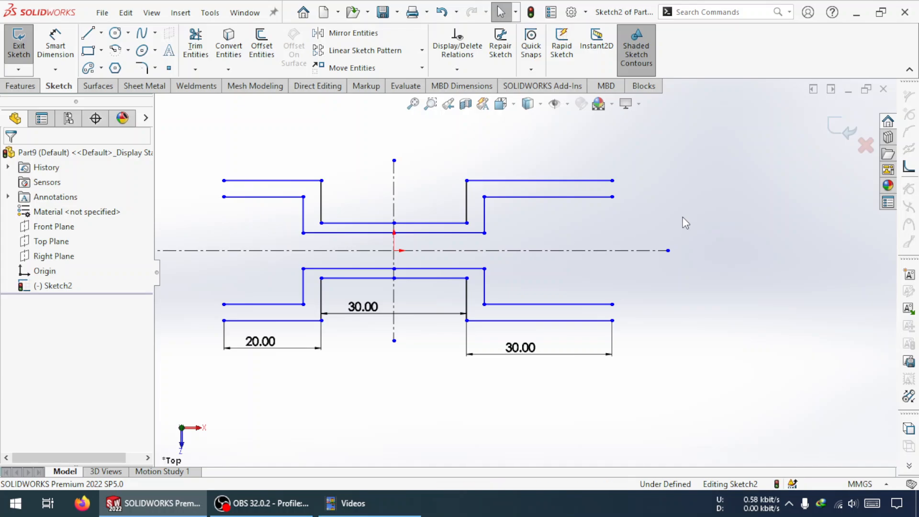
Dimension the vertical distance between the outermost upper and lower horizontal lines on the right to 70 mm
{"action": "left_click", "coordinate": [58, 47]}
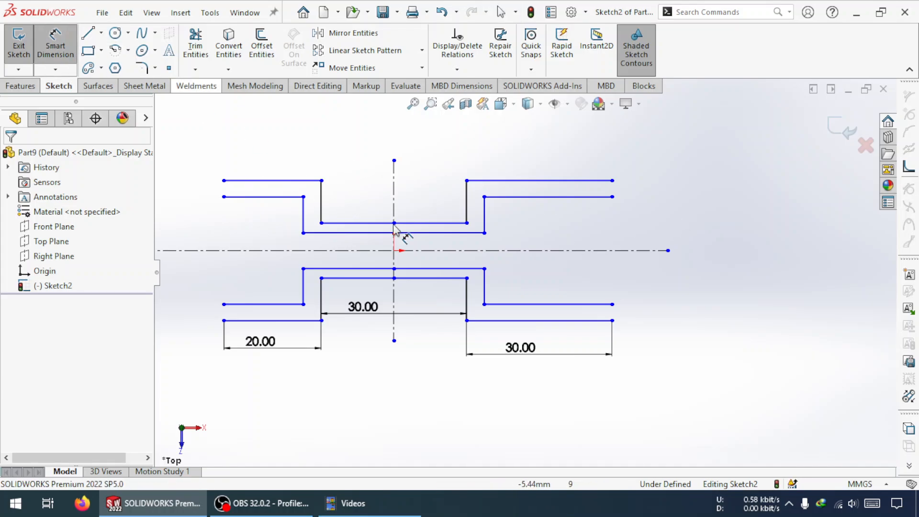
{"action": "left_click", "coordinate": [576, 321]}
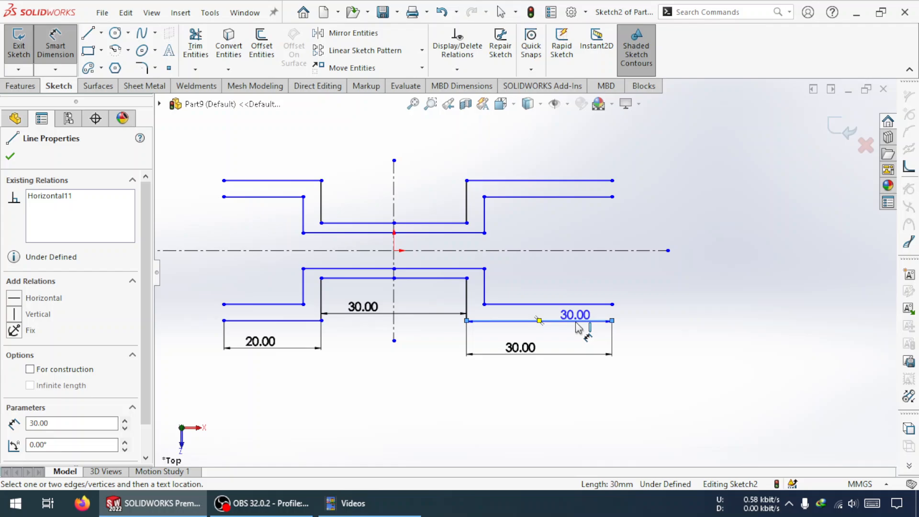
{"action": "left_click", "coordinate": [586, 181]}
{"action": "left_click", "coordinate": [641, 229]}
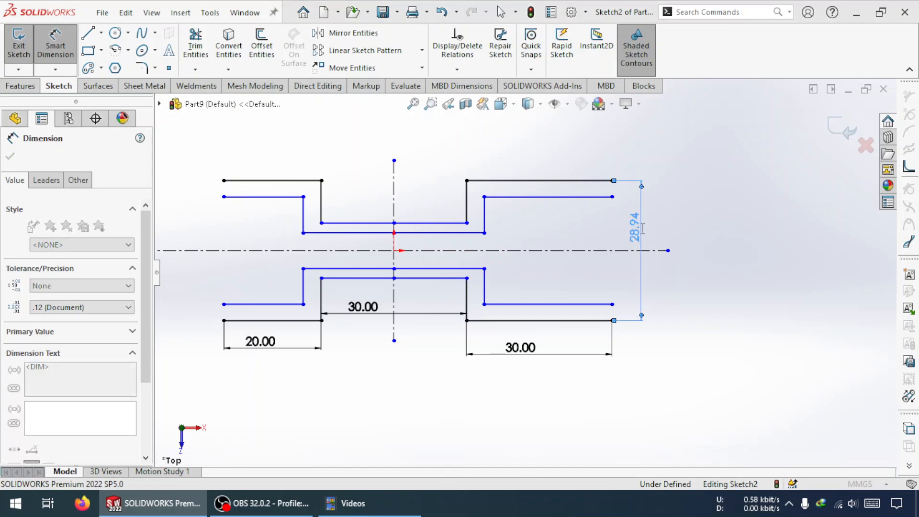
{"action": "type", "text": "70"}
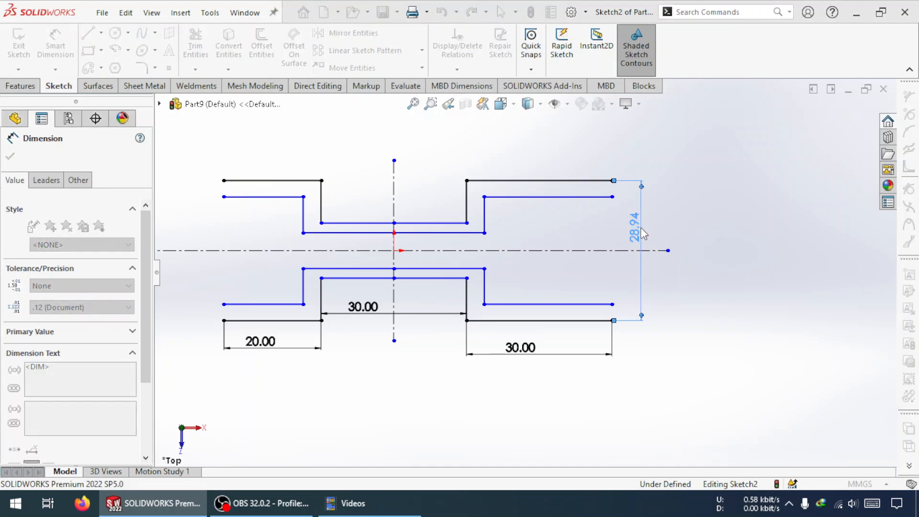
{"action": "key", "text": "Return"}
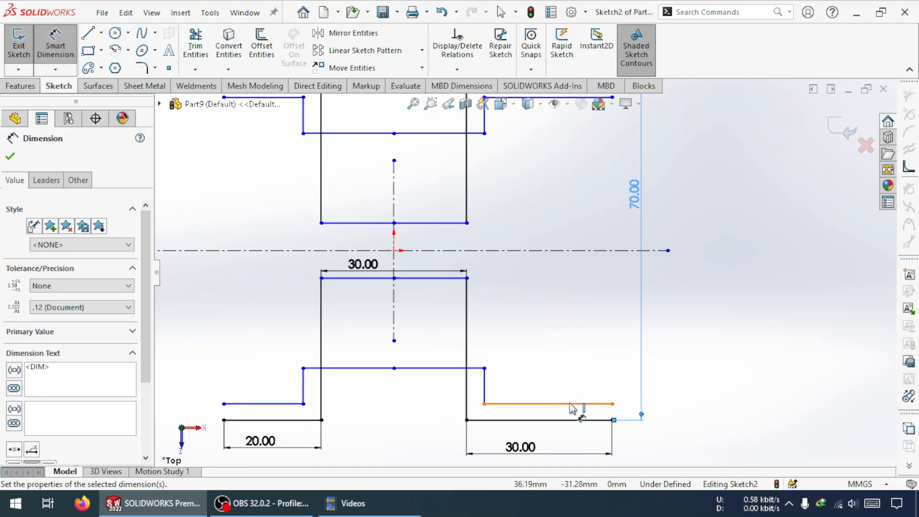
Dimension the vertical distance between the inner pair of right-hand horizontal lines to 60 mm
{"action": "left_click", "coordinate": [576, 404]}
{"action": "key", "text": "z"}
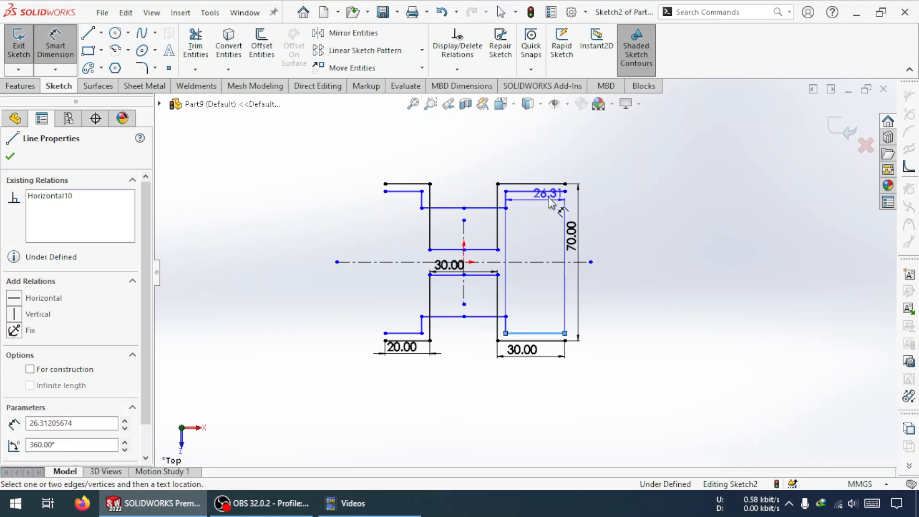
{"action": "left_click", "coordinate": [545, 191]}
{"action": "left_click", "coordinate": [555, 259]}
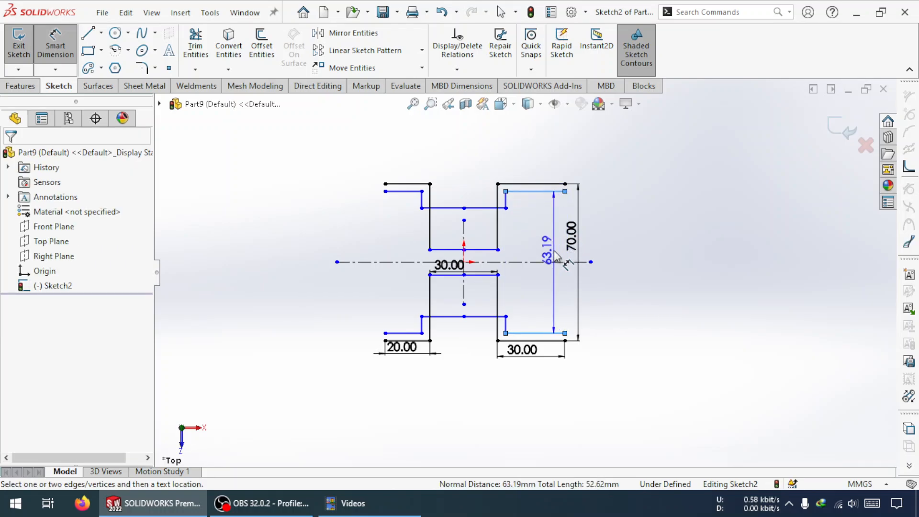
{"action": "type", "text": "60"}
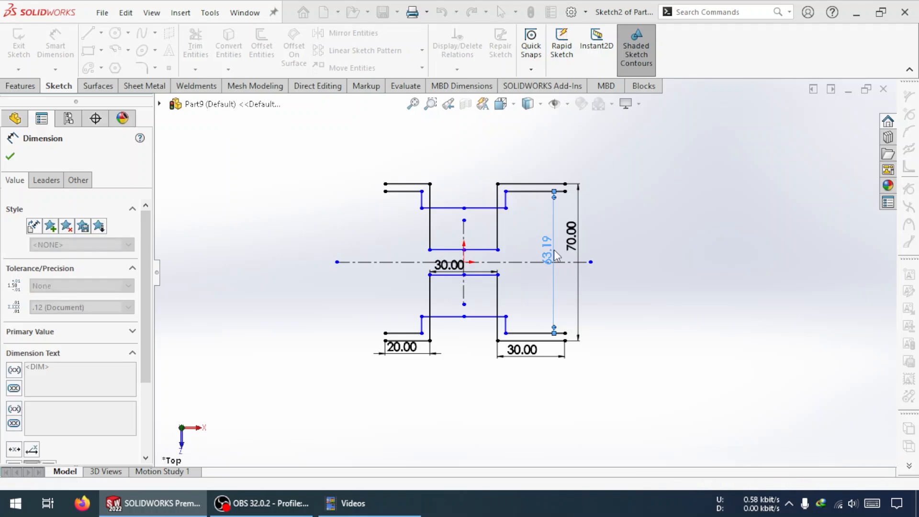
{"action": "key", "text": "Return"}
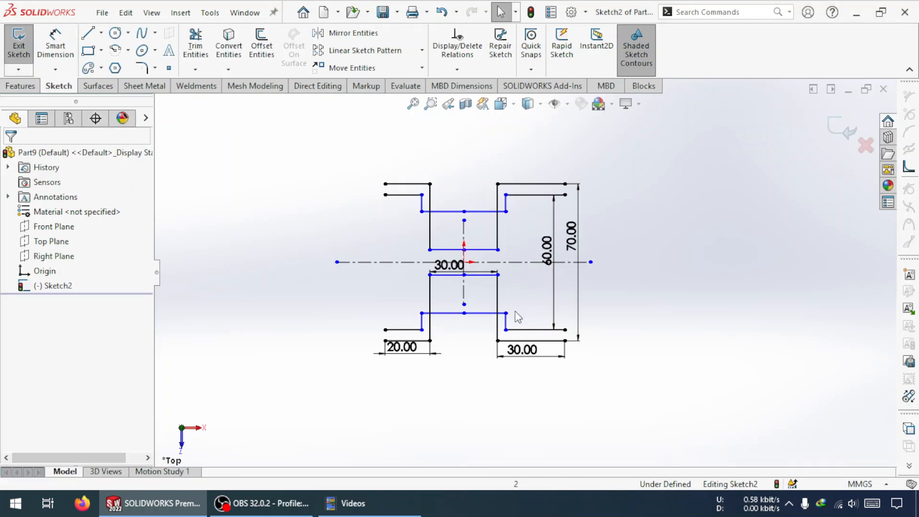
Move the 30 mm wide central horizontal line outward beyond the wider central line, and place its 30 mm dimension below the profile
{"action": "scroll", "coordinate": [514, 312], "scroll_direction": "down", "scroll_amount": 2}
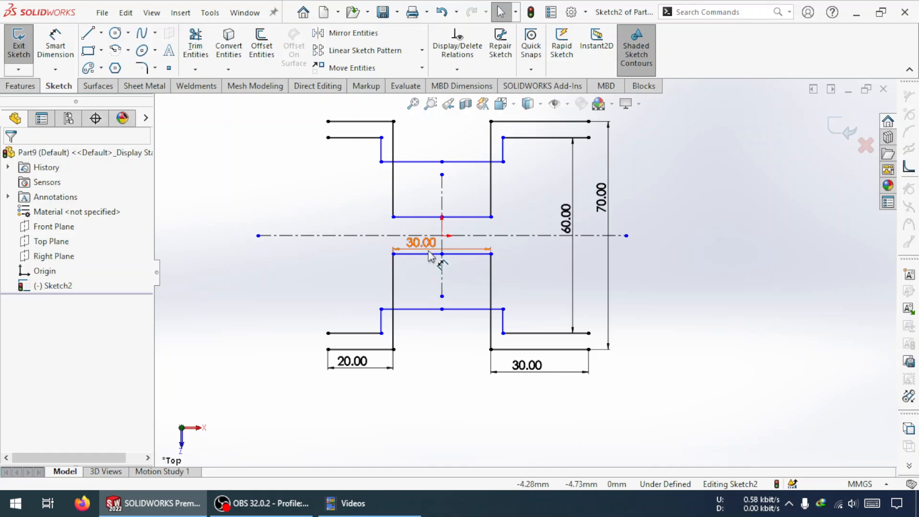
{"action": "mouse_move", "coordinate": [478, 255]}
{"action": "left_mouse_down"}
{"action": "mouse_move", "coordinate": [478, 311]}
{"action": "mouse_move", "coordinate": [469, 342]}
{"action": "mouse_move", "coordinate": [469, 320]}
{"action": "mouse_move", "coordinate": [445, 363]}
{"action": "mouse_move", "coordinate": [459, 363]}
{"action": "mouse_move", "coordinate": [450, 372]}
{"action": "left_mouse_up"}
{"action": "left_click", "coordinate": [506, 297]}
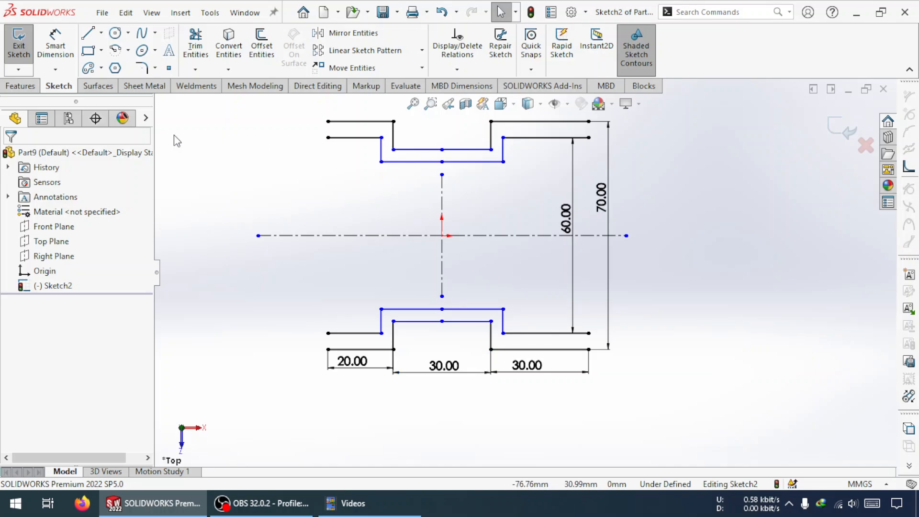
Dimension the vertical distance between the upper and lower 30 mm wide central horizontal lines to 50 mm
{"action": "left_click", "coordinate": [55, 44]}
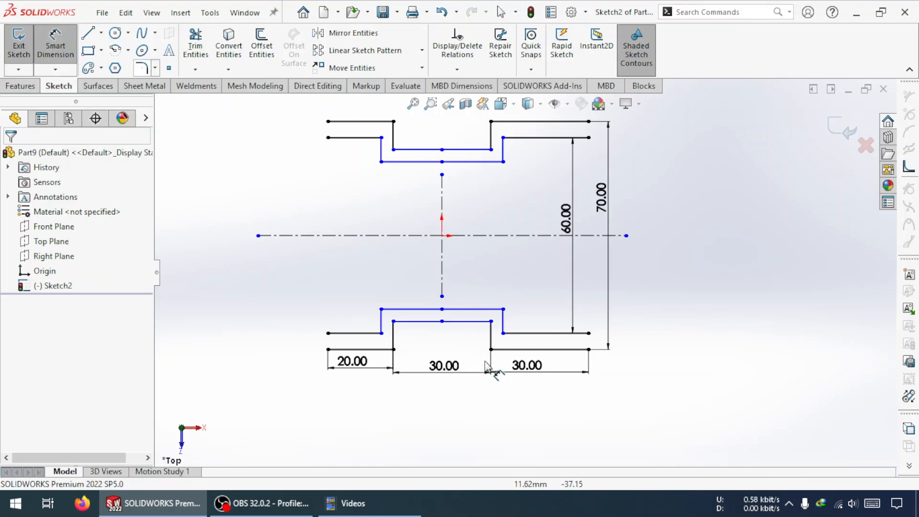
{"action": "left_click", "coordinate": [473, 321]}
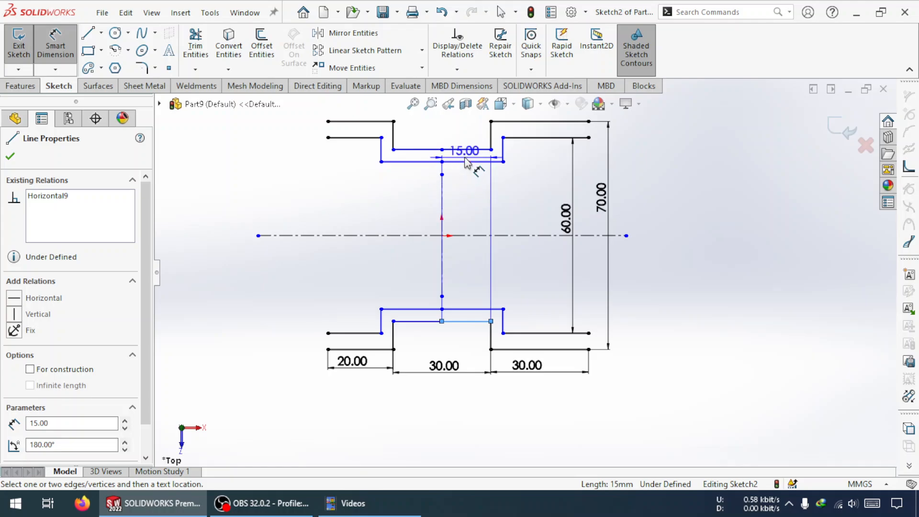
{"action": "left_click", "coordinate": [471, 149]}
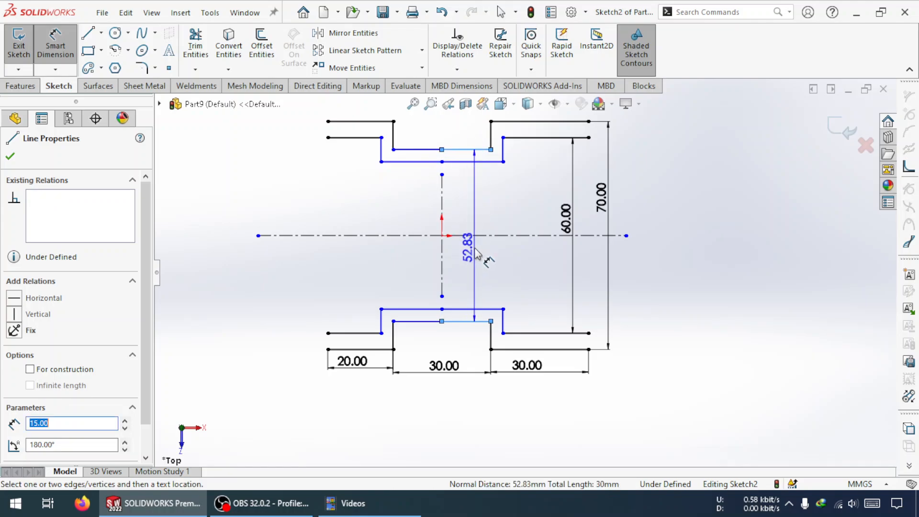
{"action": "left_click", "coordinate": [475, 253]}
{"action": "type", "text": "50"}
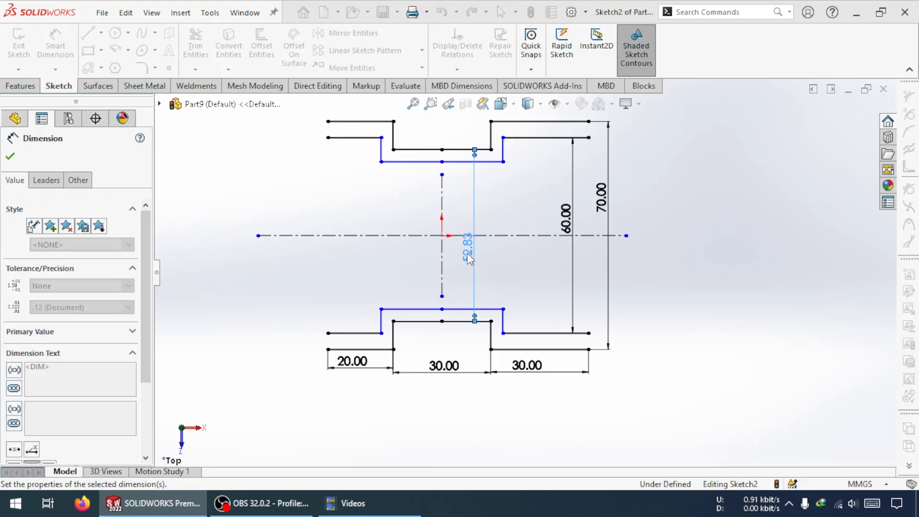
{"action": "key", "text": "Return"}
Dimension the vertical distance between the innermost upper and lower central horizontal lines to 40 mm
{"action": "left_click", "coordinate": [416, 309]}
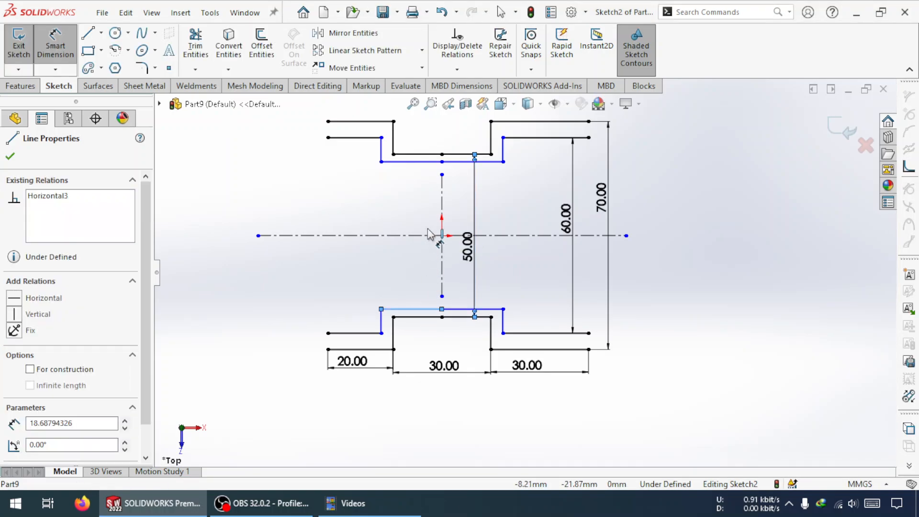
{"action": "left_click", "coordinate": [427, 161]}
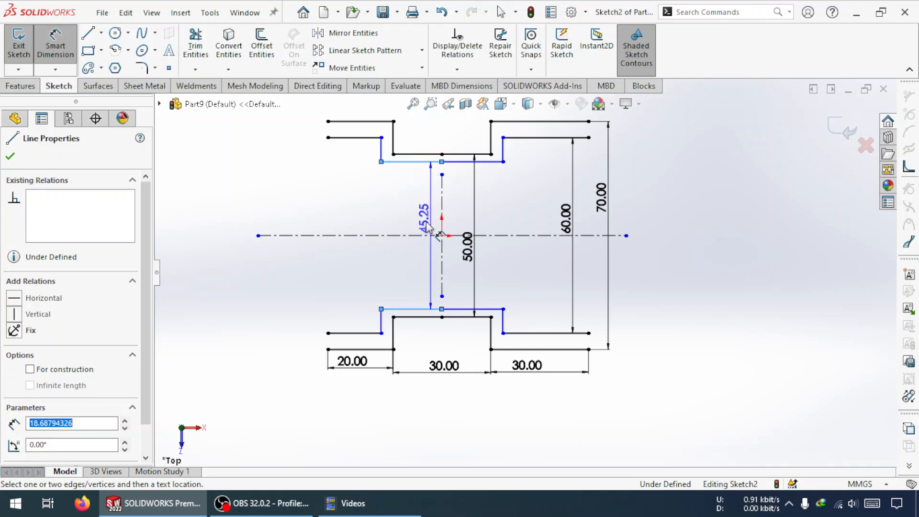
{"action": "left_click", "coordinate": [419, 239]}
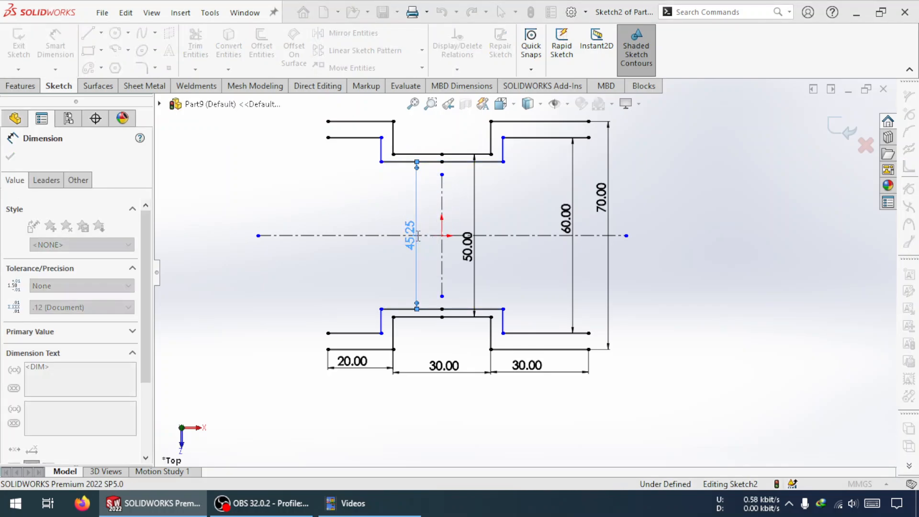
{"action": "type", "text": "40"}
{"action": "key", "text": "Return"}
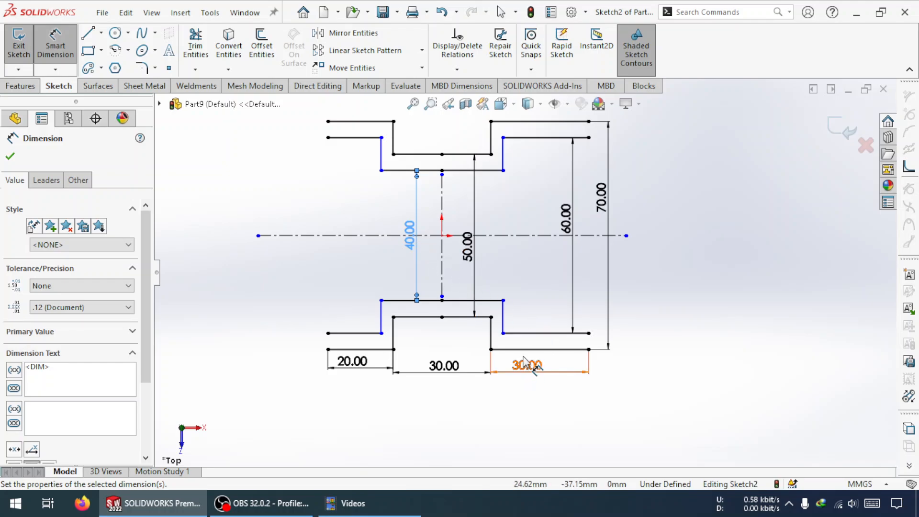
{"action": "left_click", "coordinate": [540, 332]}
{"action": "left_click", "coordinate": [535, 266]}
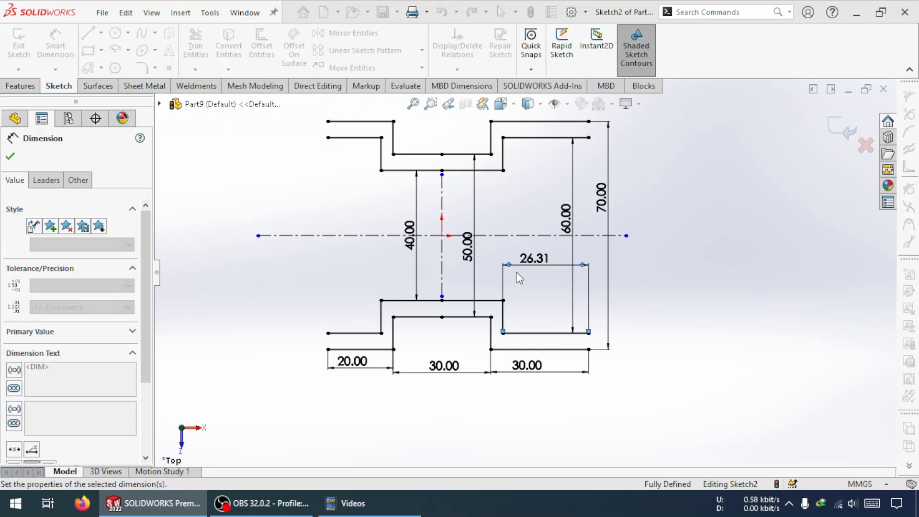
{"action": "key", "text": "Delete"}
Dimension the length of the upper-right inner horizontal line to 25 mm, placing the dimension above the profile
{"action": "scroll", "coordinate": [523, 215], "scroll_direction": "down", "scroll_amount": 3}
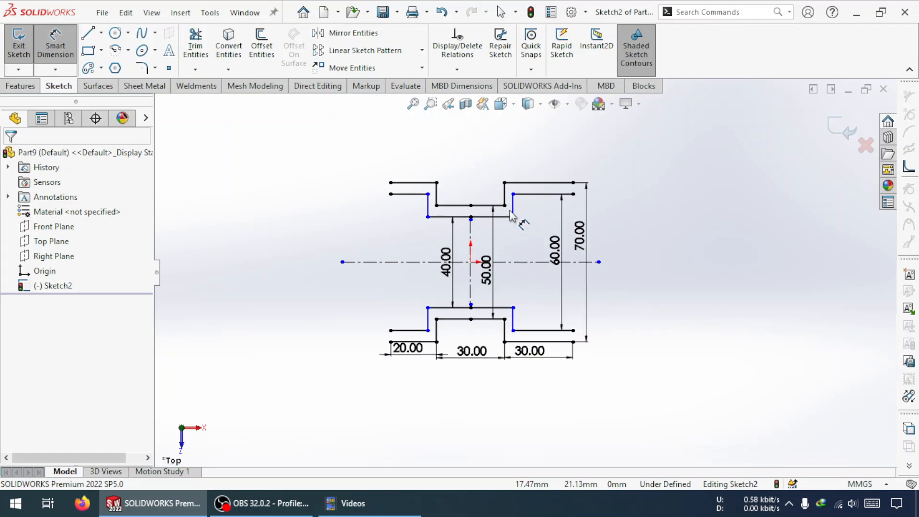
{"action": "left_click", "coordinate": [570, 193]}
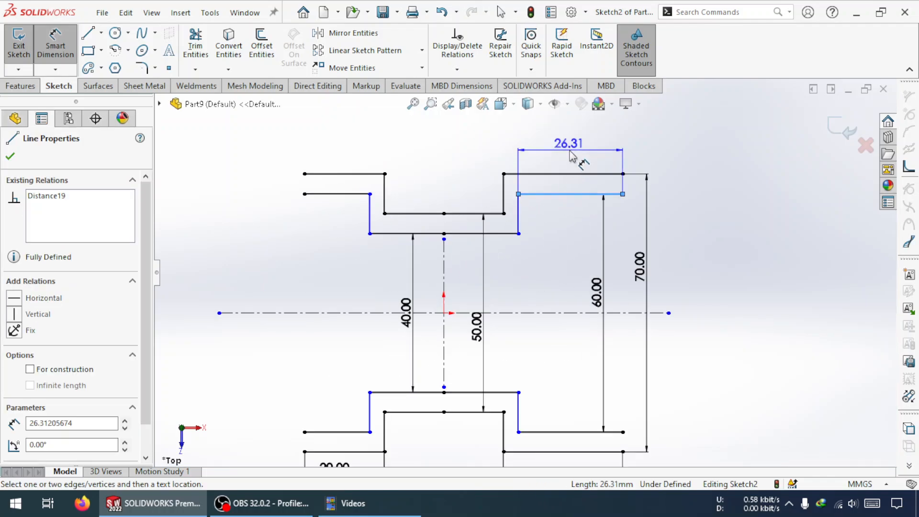
{"action": "left_click", "coordinate": [570, 152]}
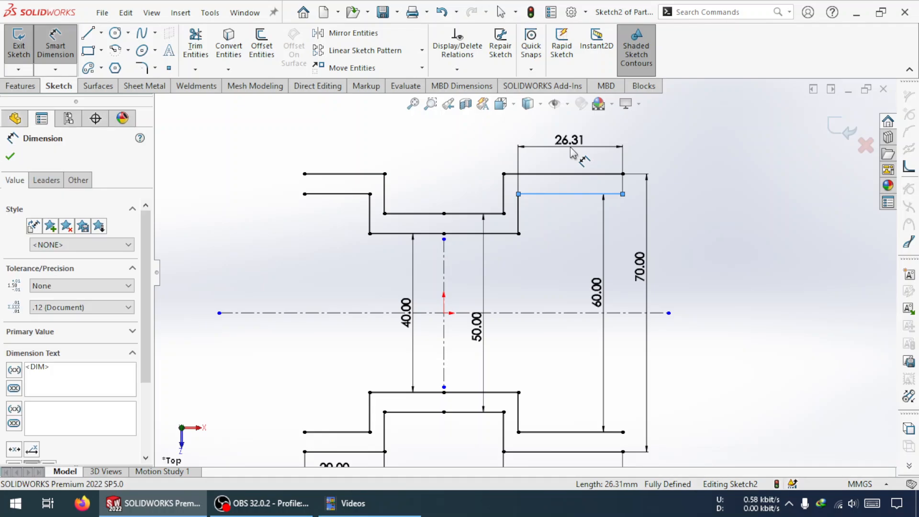
{"action": "key", "text": "Return"}
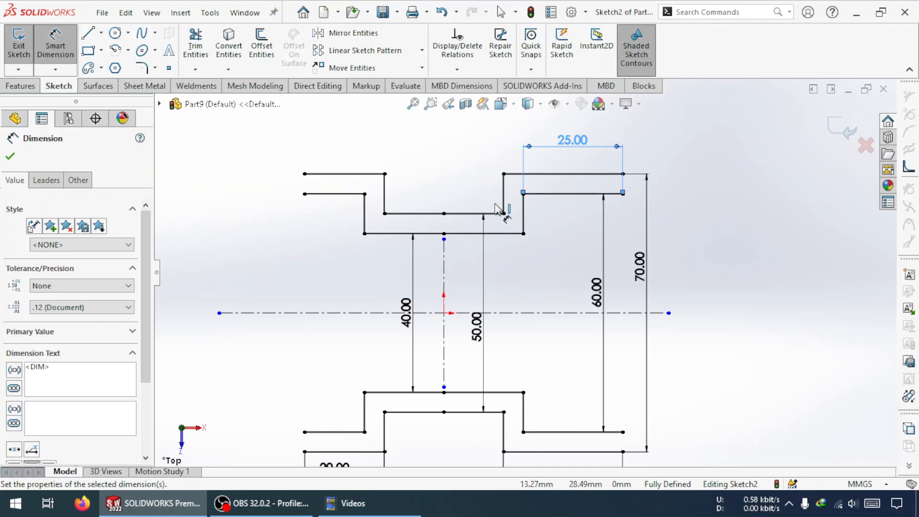
Try to dimension the horizontal distance between the two inner vertical lines of the upper profile half
{"action": "scroll", "coordinate": [495, 311], "scroll_direction": "down", "scroll_amount": 2}
{"action": "scroll", "coordinate": [458, 221], "scroll_direction": "down", "scroll_amount": 3}
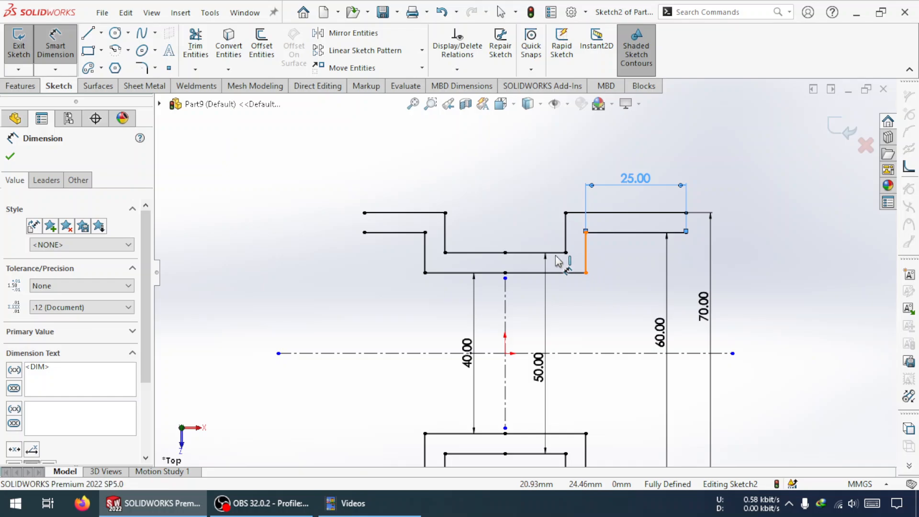
{"action": "left_click", "coordinate": [425, 253]}
{"action": "left_click", "coordinate": [585, 254]}
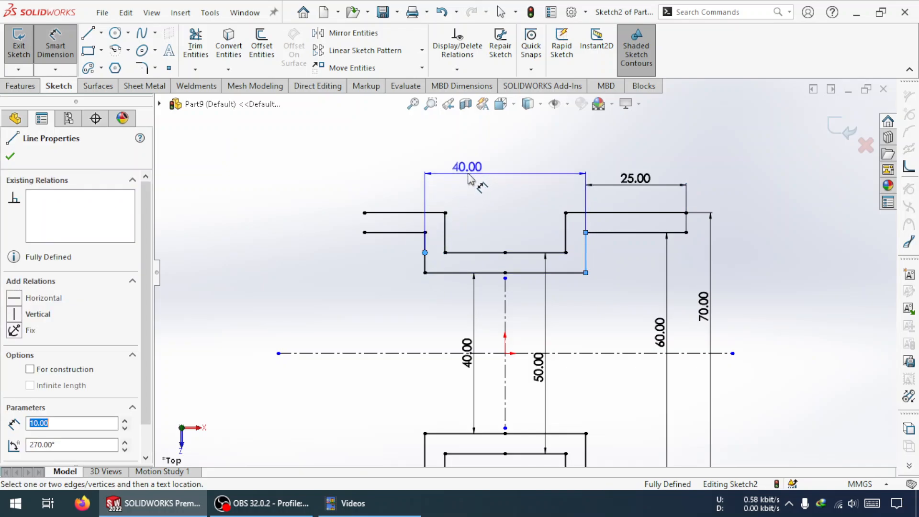
{"action": "left_click", "coordinate": [474, 184]}
{"action": "left_click", "coordinate": [487, 259]}
{"action": "scroll", "coordinate": [481, 292], "scroll_direction": "up", "scroll_amount": 2}
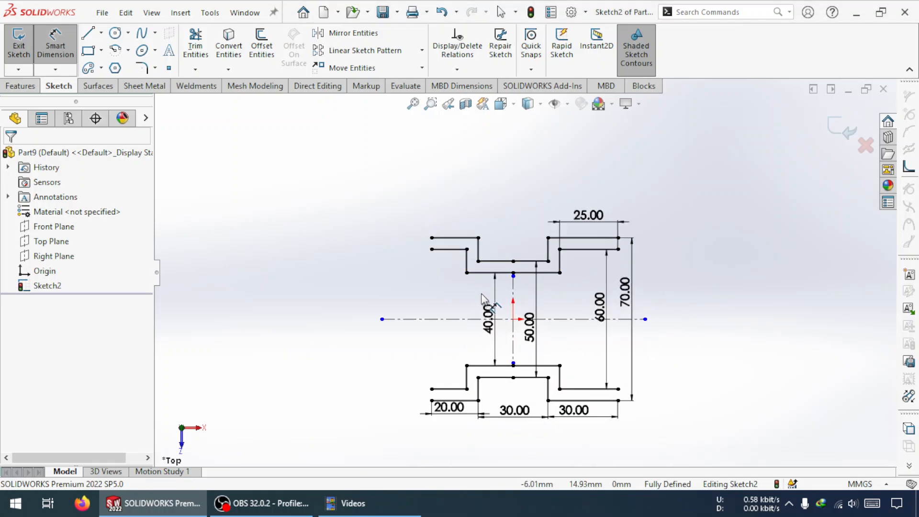
{"action": "scroll", "coordinate": [480, 292], "scroll_direction": "down", "scroll_amount": 2}
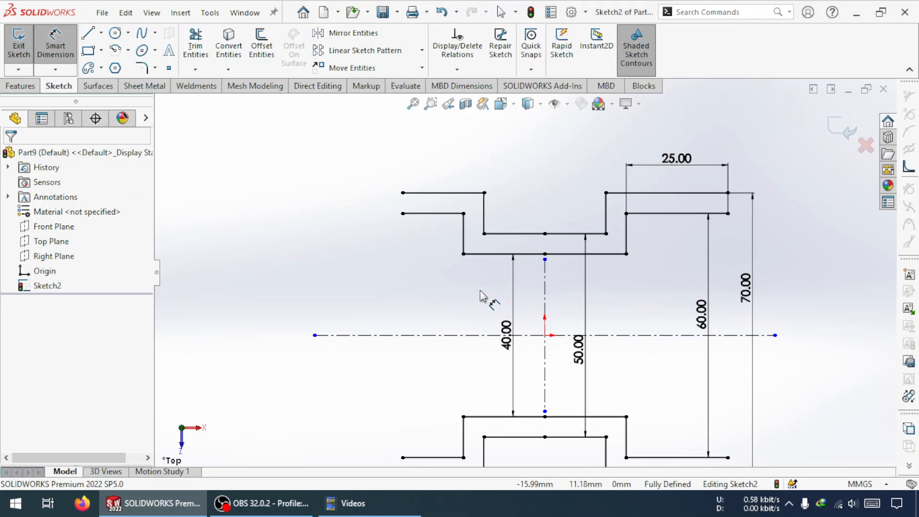
{"action": "scroll", "coordinate": [443, 359], "scroll_direction": "up", "scroll_amount": 3}
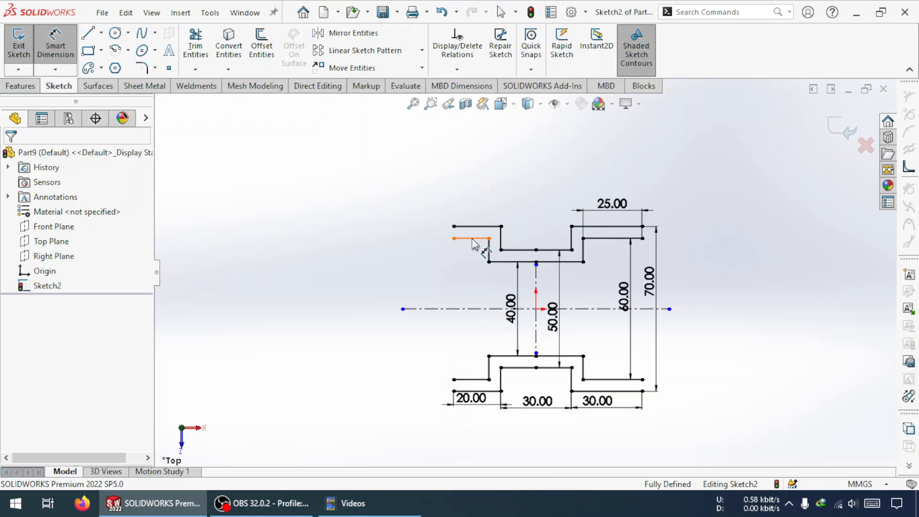
{"action": "left_click", "coordinate": [478, 240]}
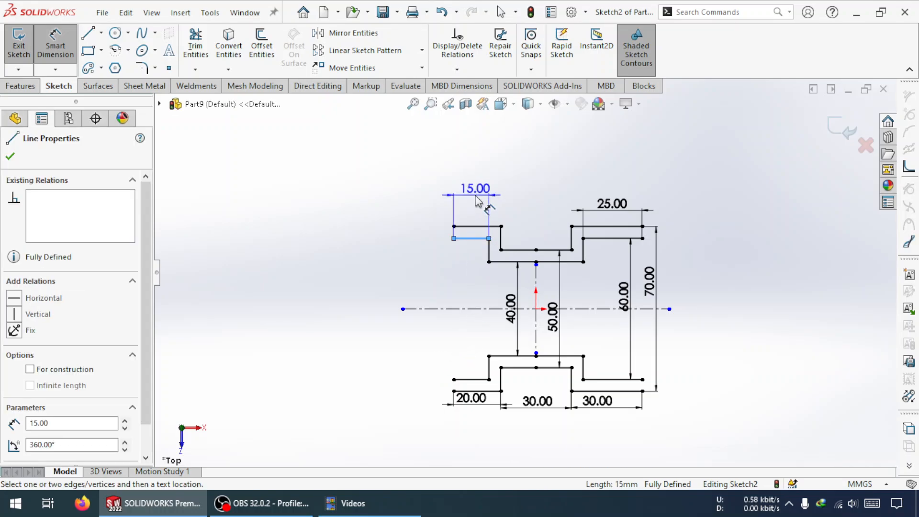
{"action": "left_click", "coordinate": [475, 196]}
{"action": "left_click", "coordinate": [490, 252]}
Add a driven length dimension to the upper-left inner horizontal line and place it just above the profile
{"action": "left_click", "coordinate": [471, 238]}
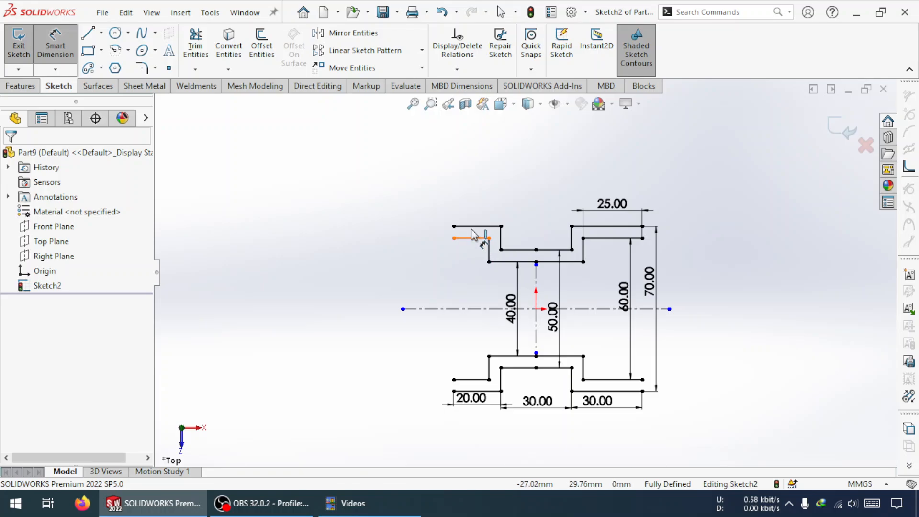
{"action": "left_click", "coordinate": [471, 209]}
{"action": "left_click", "coordinate": [477, 224]}
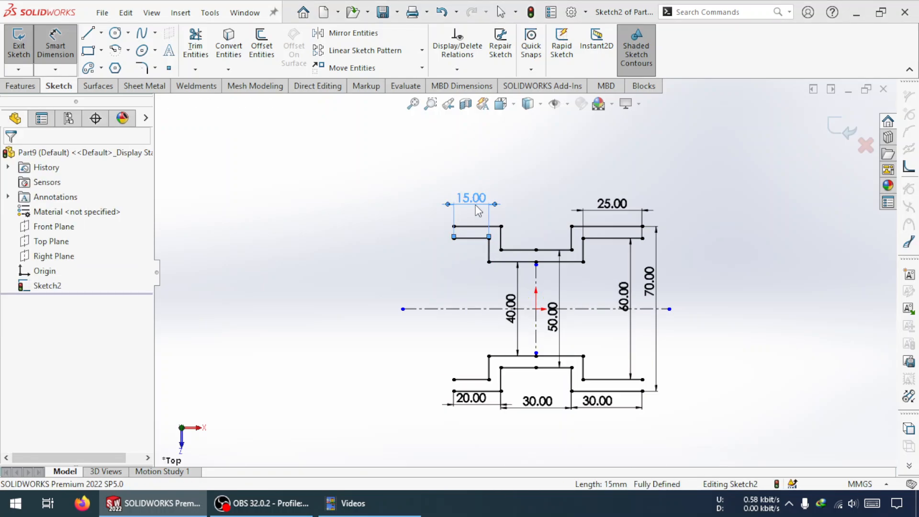
{"action": "left_click_drag", "start_coordinate": [475, 202], "coordinate": [475, 206]}
{"action": "key", "text": "Escape"}
{"action": "key", "text": "Escape"}
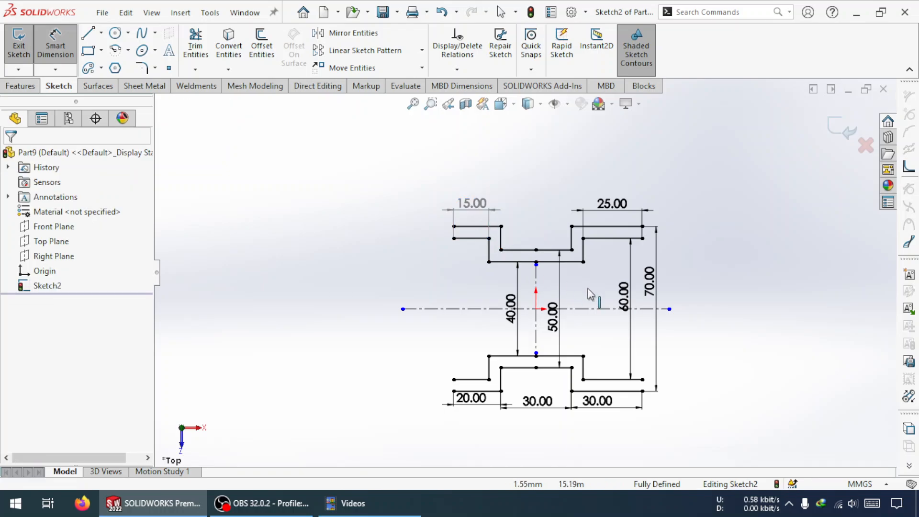
Extend the vertical centerline's lower endpoint to the midpoint of the lower 30 mm wide central horizontal line
{"action": "scroll", "coordinate": [509, 348], "scroll_direction": "down", "scroll_amount": 2}
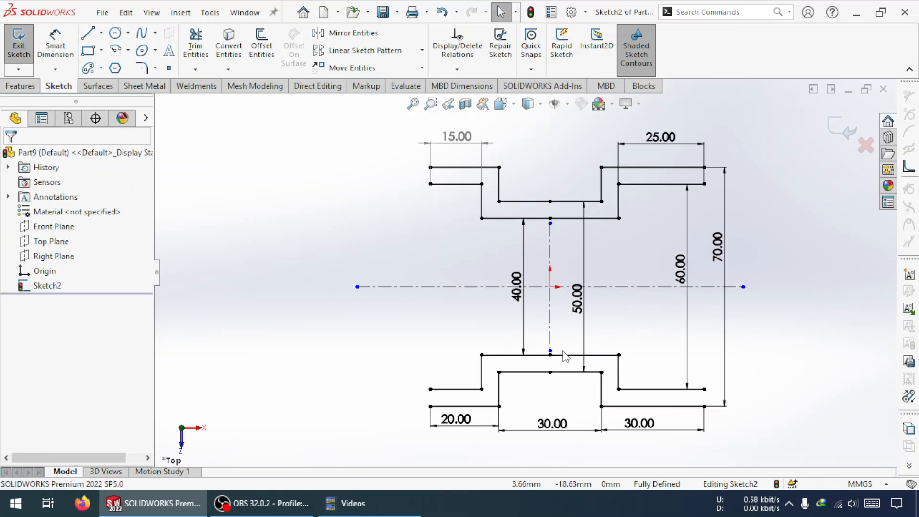
{"action": "scroll", "coordinate": [550, 355], "scroll_direction": "down", "scroll_amount": 2}
{"action": "left_click_drag", "start_coordinate": [537, 329], "coordinate": [536, 390]}
{"action": "left_click", "coordinate": [548, 418]}
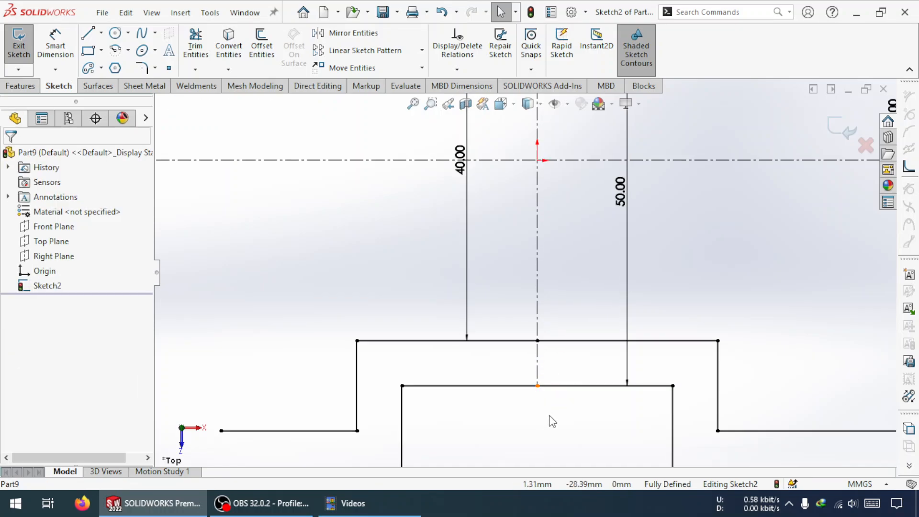
{"action": "scroll", "coordinate": [550, 409], "scroll_direction": "up", "scroll_amount": 1}
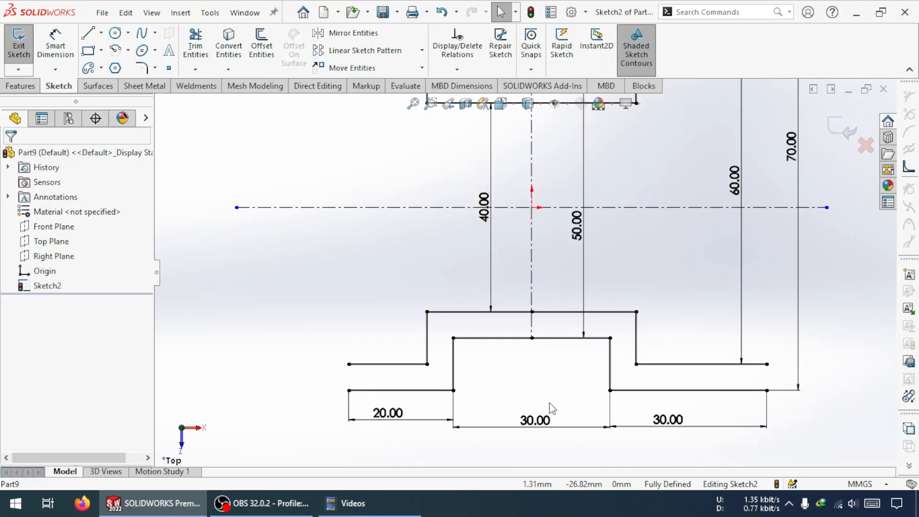
Draw a vertical line closing the lower-right end between the inner and outer profile lines
{"action": "scroll", "coordinate": [574, 387], "scroll_direction": "up", "scroll_amount": 3}
{"action": "scroll", "coordinate": [646, 232], "scroll_direction": "down", "scroll_amount": 2}
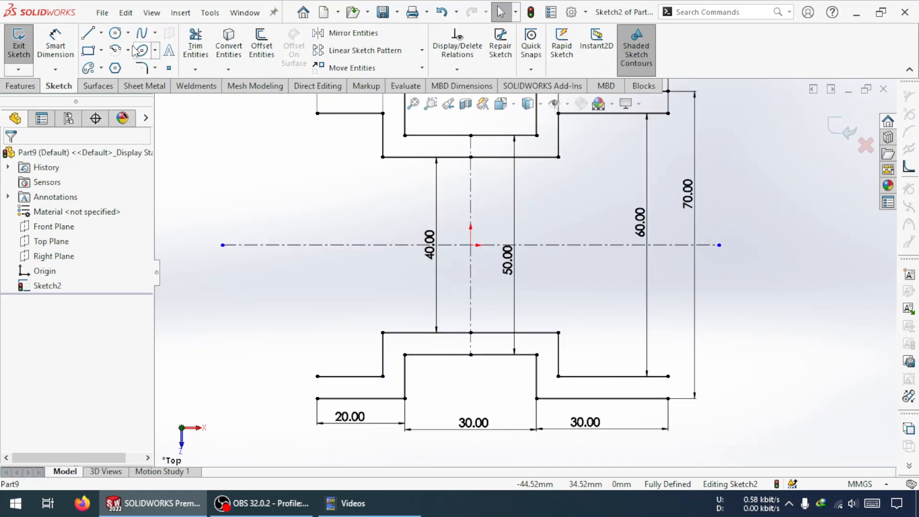
{"action": "left_click", "coordinate": [89, 35]}
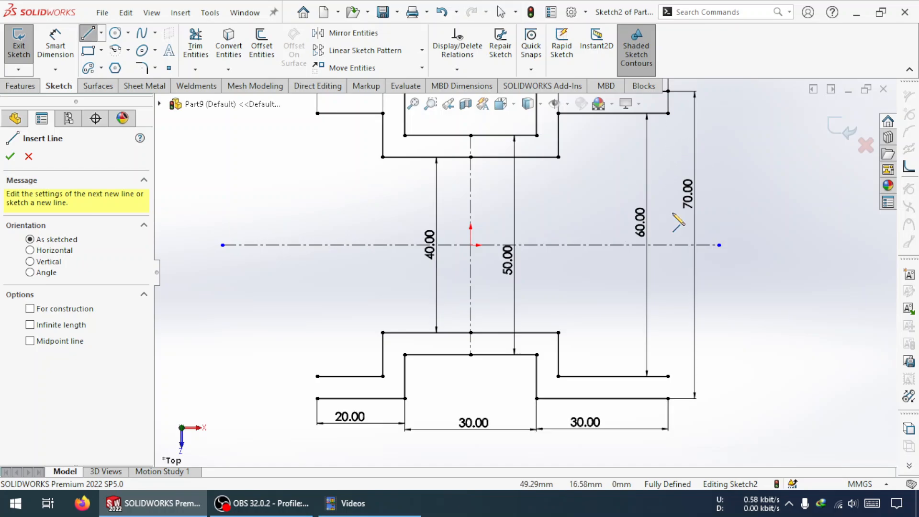
{"action": "scroll", "coordinate": [682, 311], "scroll_direction": "up", "scroll_amount": 1}
{"action": "left_click", "coordinate": [645, 378]}
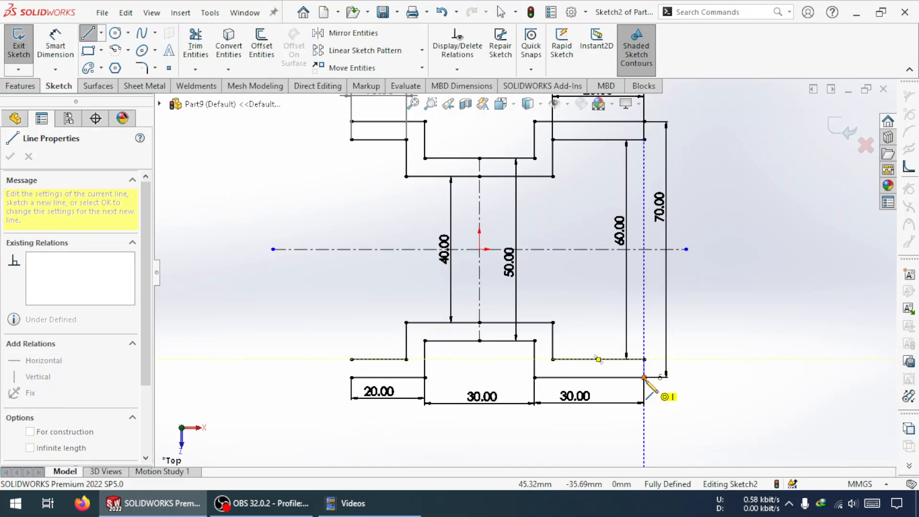
{"action": "key", "text": "Escape"}
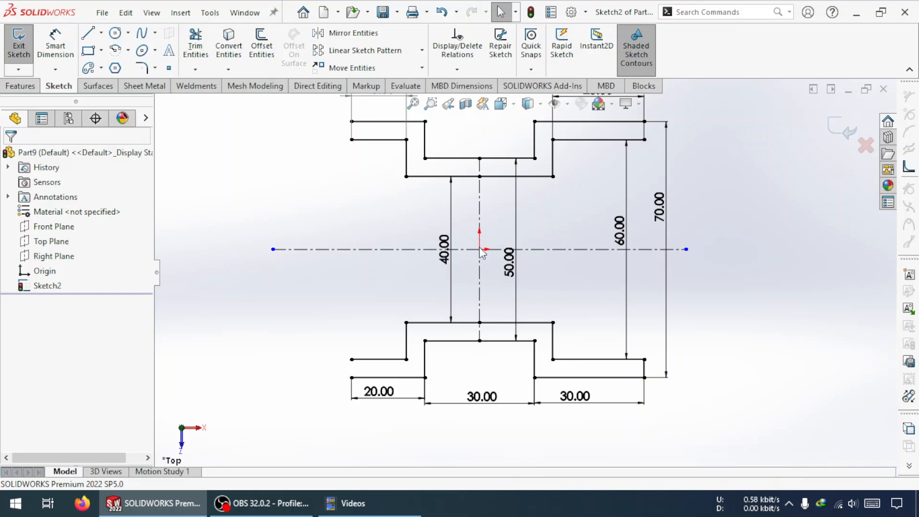
Try to mirror the lower-right closing line about the vertical centerline
{"action": "left_click", "coordinate": [345, 33]}
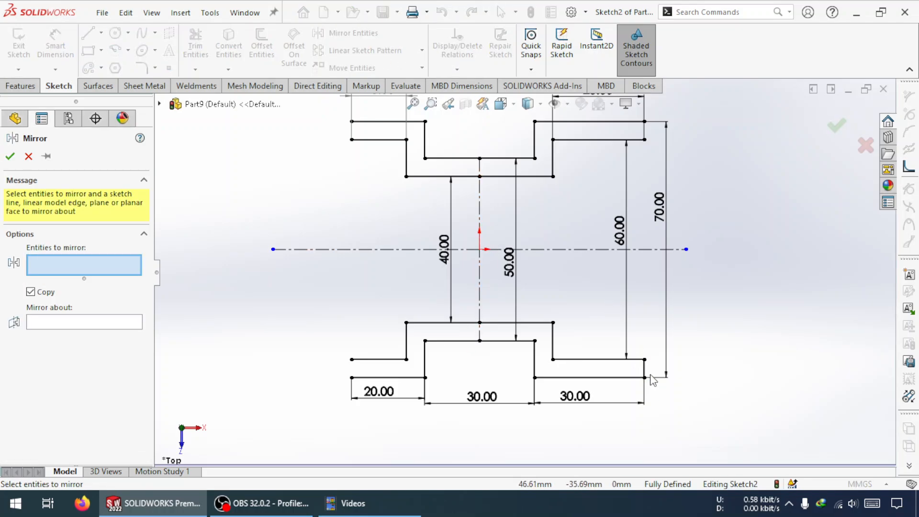
{"action": "left_click", "coordinate": [645, 369]}
{"action": "left_click", "coordinate": [72, 324]}
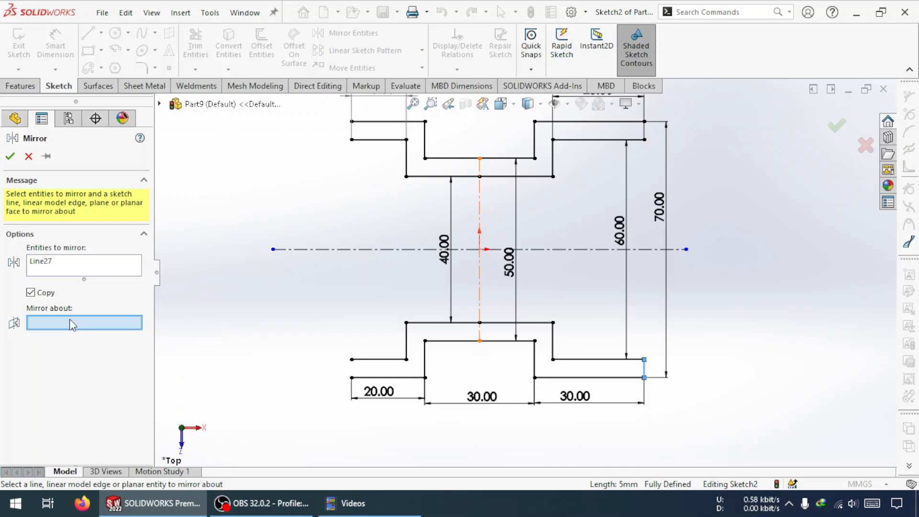
{"action": "left_click", "coordinate": [479, 291]}
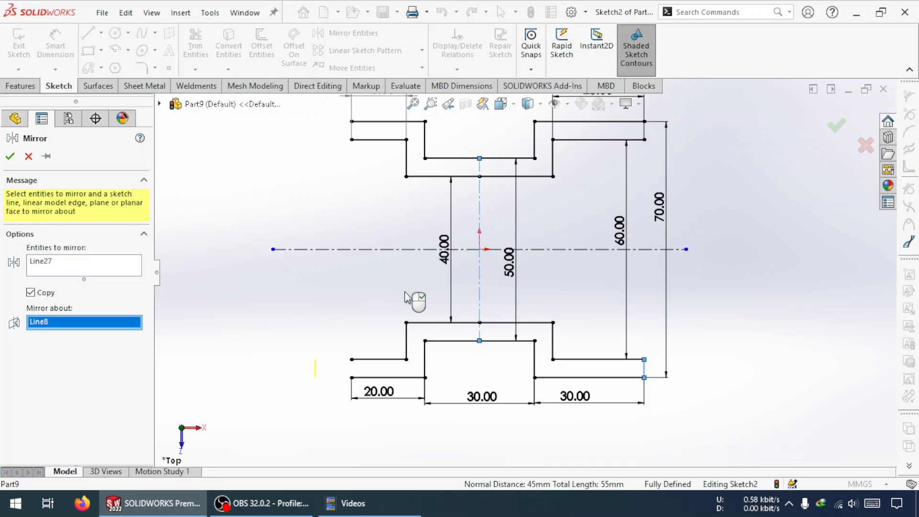
{"action": "left_click", "coordinate": [10, 156]}
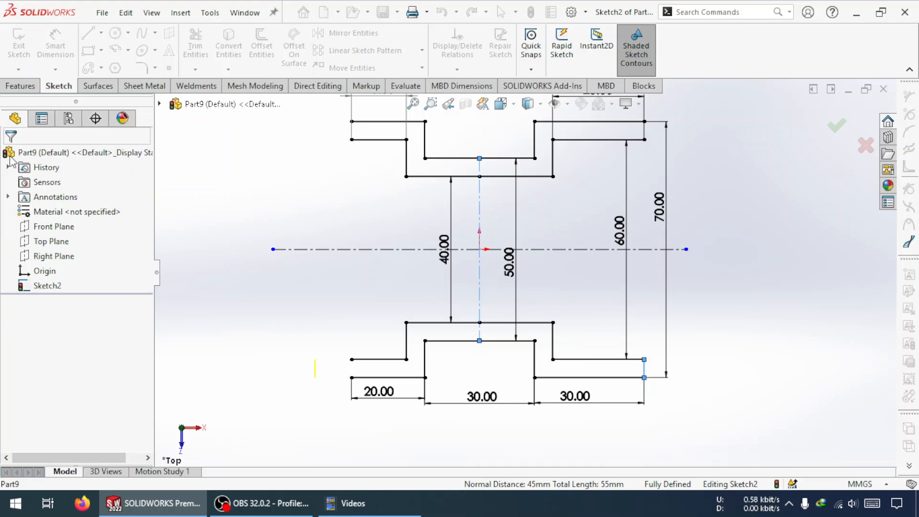
{"action": "left_click", "coordinate": [314, 370]}
{"action": "key", "text": "Delete"}
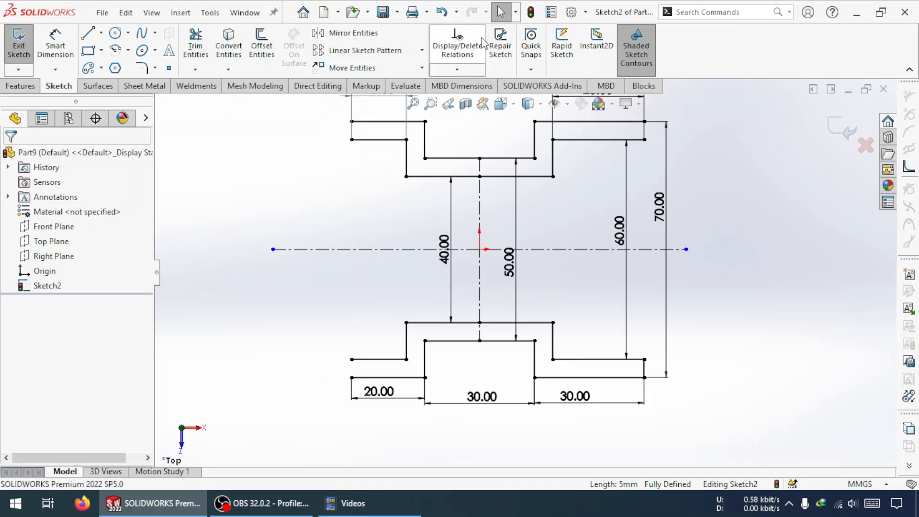
Mirror the lower-right closing line about the horizontal centerline to close the upper-right end of the profile
{"action": "left_click", "coordinate": [345, 32]}
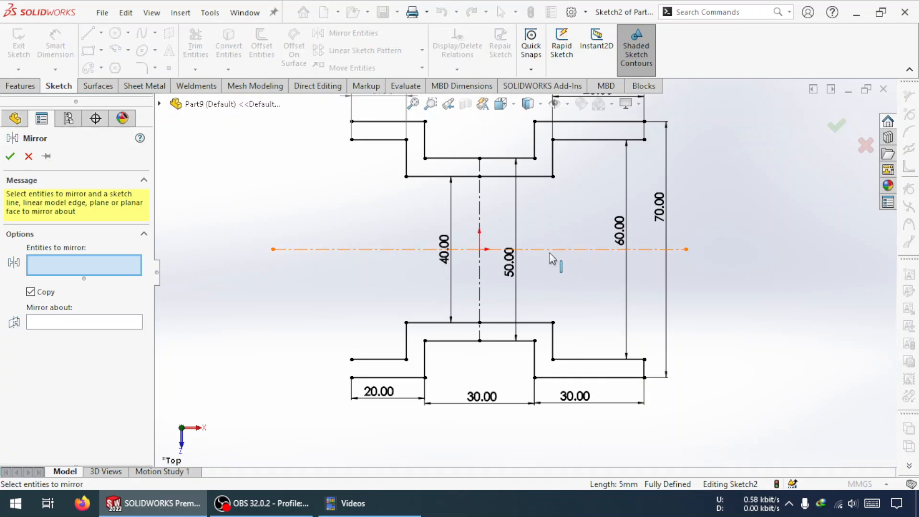
{"action": "left_click", "coordinate": [644, 368]}
{"action": "left_click", "coordinate": [42, 323]}
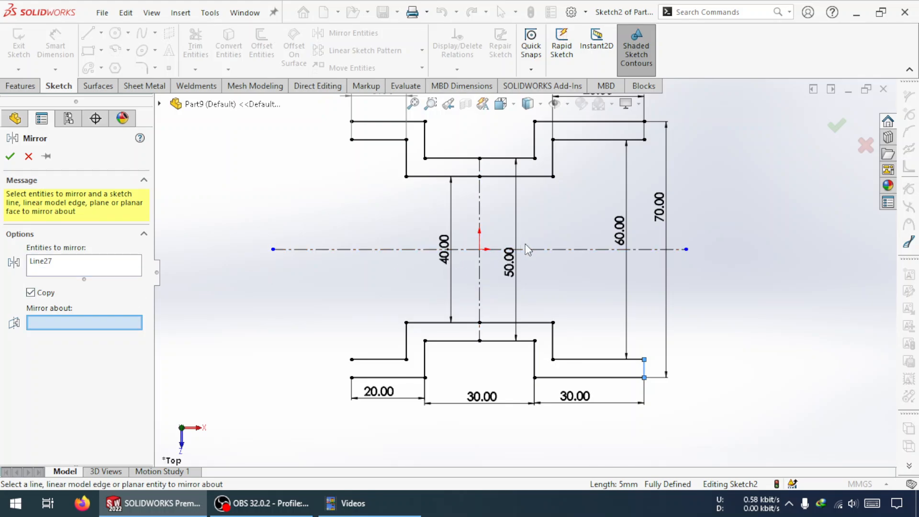
{"action": "left_click", "coordinate": [548, 250]}
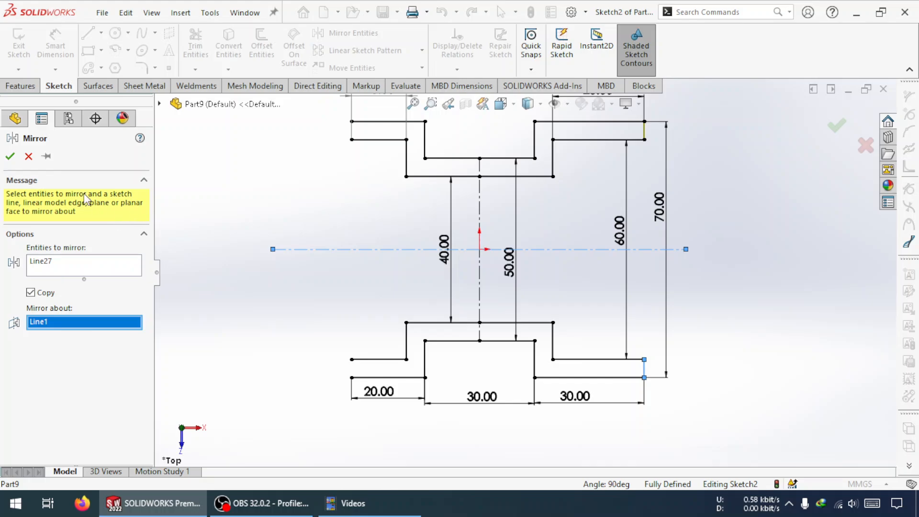
{"action": "scroll", "coordinate": [430, 231], "scroll_direction": "up", "scroll_amount": 3}
{"action": "scroll", "coordinate": [453, 208], "scroll_direction": "down", "scroll_amount": 3}
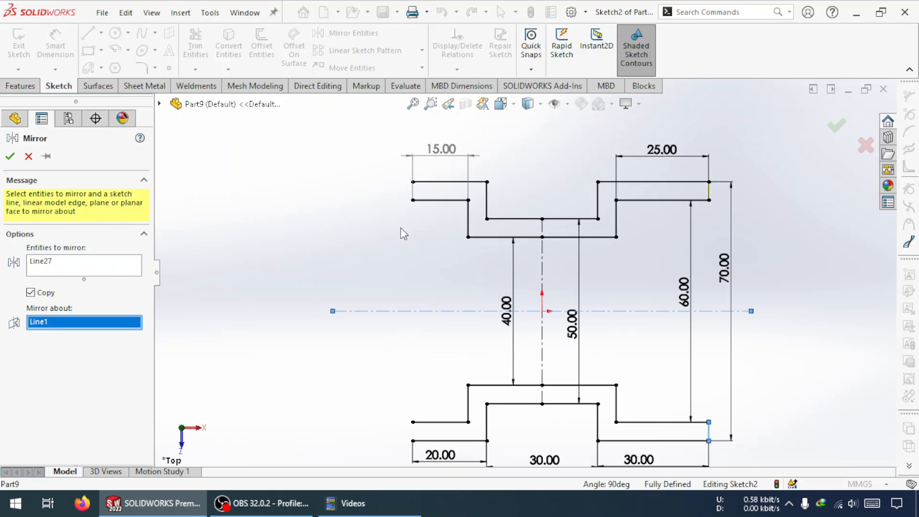
{"action": "left_click", "coordinate": [9, 157]}
Draw a vertical line closing the lower-left end between the inner and outer profile lines
{"action": "scroll", "coordinate": [605, 414], "scroll_direction": "up", "scroll_amount": 2}
{"action": "scroll", "coordinate": [536, 363], "scroll_direction": "down", "scroll_amount": 3}
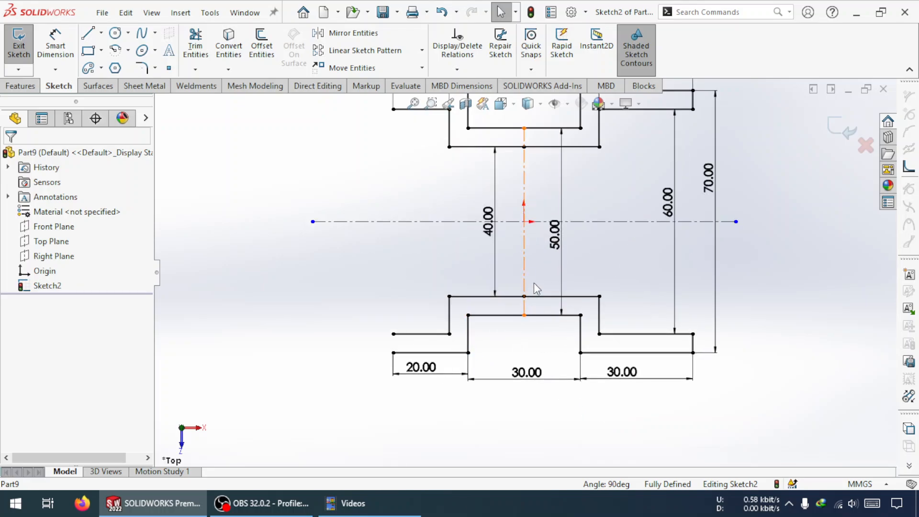
{"action": "left_click", "coordinate": [98, 37]}
{"action": "left_click", "coordinate": [393, 353]}
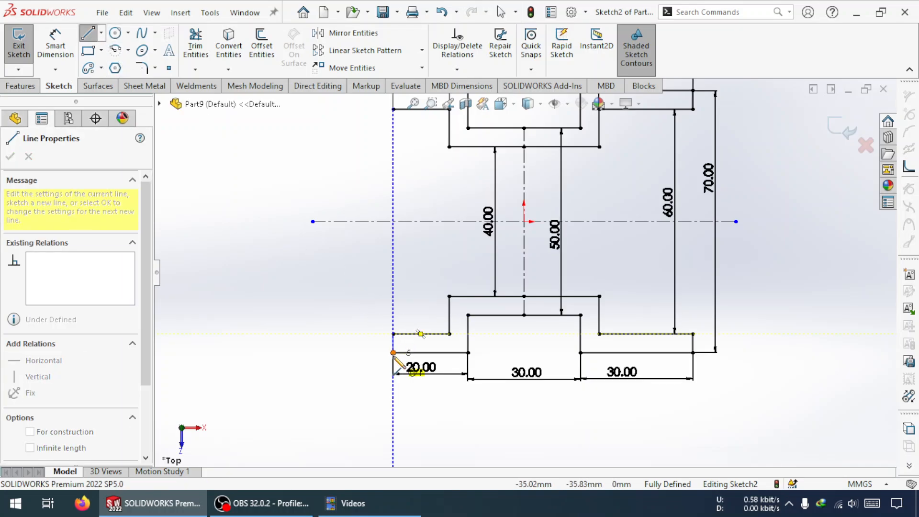
{"action": "left_click", "coordinate": [393, 352]}
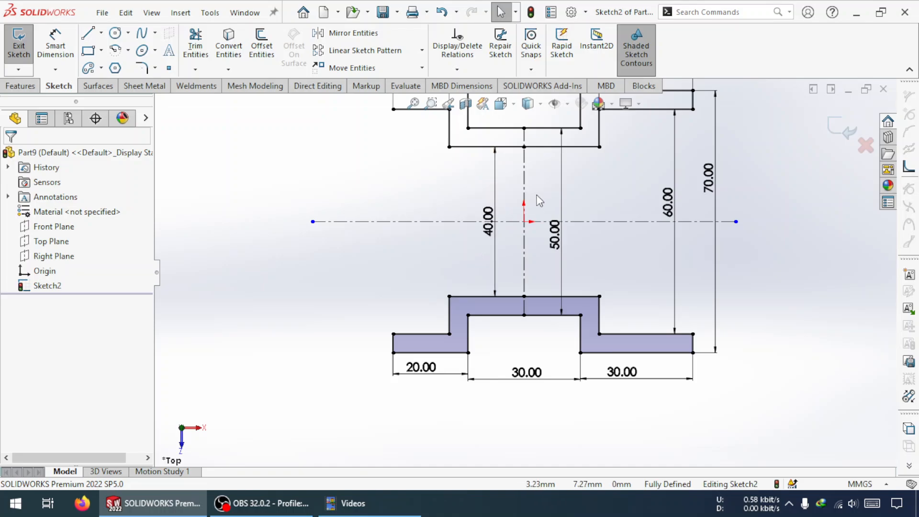
Mirror the lower-left closing line about the horizontal centerline to close the upper-left end of the profile
{"action": "left_click", "coordinate": [345, 32]}
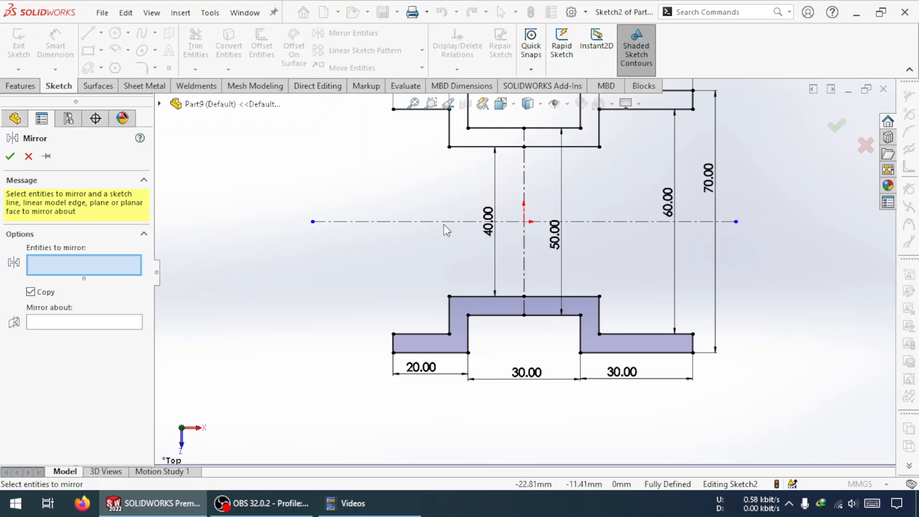
{"action": "left_click", "coordinate": [394, 349]}
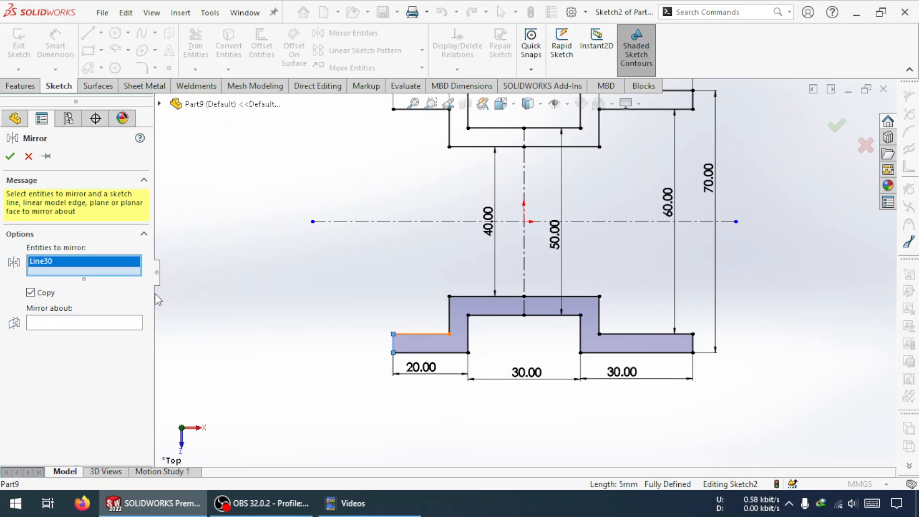
{"action": "left_click", "coordinate": [114, 325]}
{"action": "left_click", "coordinate": [388, 223]}
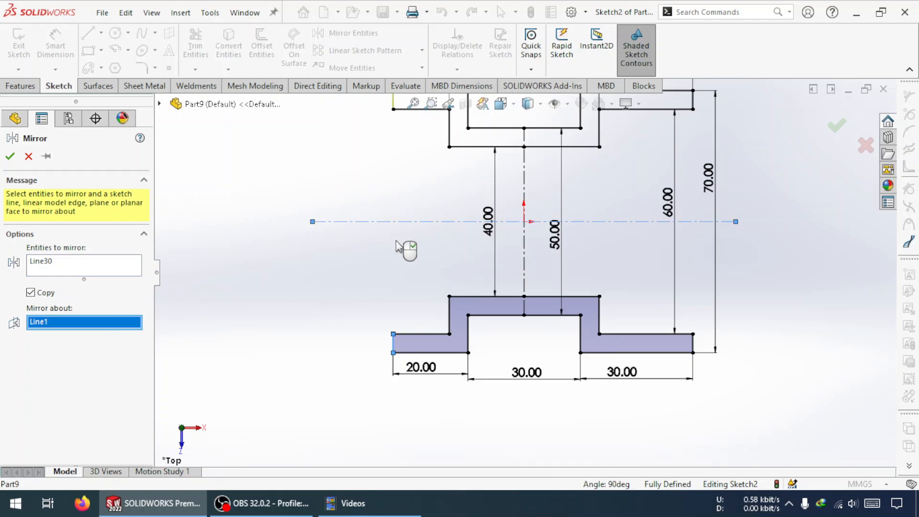
{"action": "left_click", "coordinate": [10, 156]}
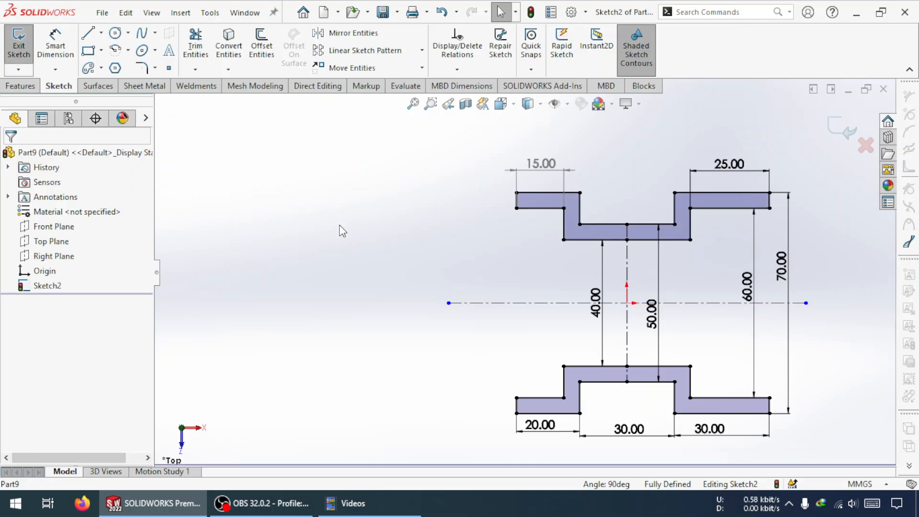
{"action": "key", "text": "f"}
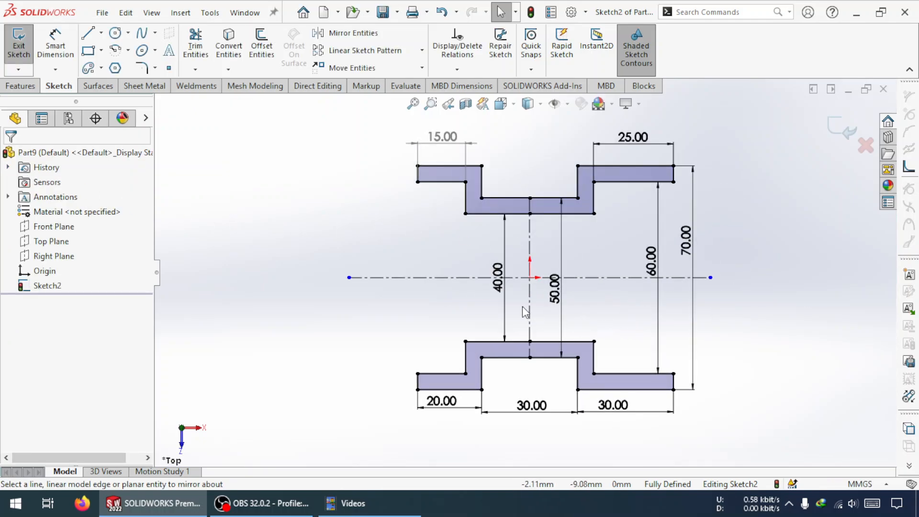
Reposition the 40, 50, 60 and 70 mm height dimensions so they are spread out neatly inside the profile's outline
{"action": "left_click", "coordinate": [554, 295]}
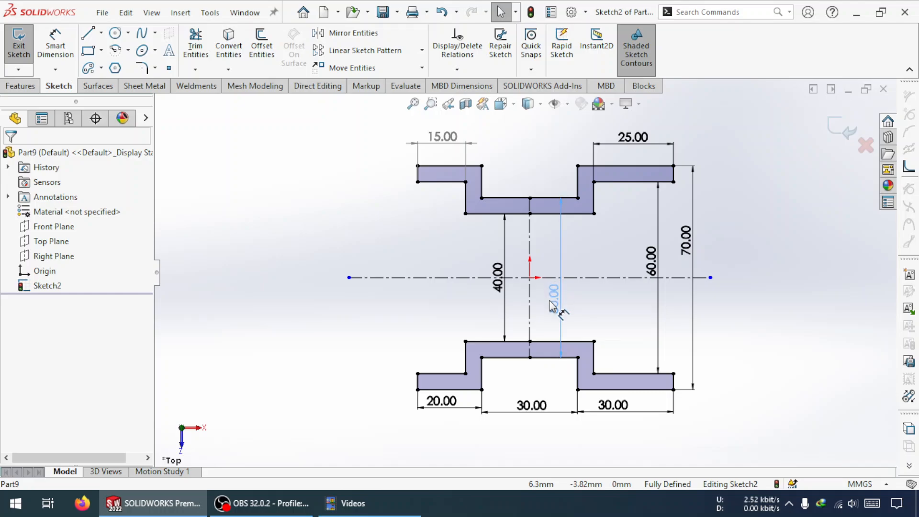
{"action": "left_click_drag", "start_coordinate": [498, 286], "coordinate": [498, 257]}
{"action": "left_click", "coordinate": [768, 299]}
{"action": "left_click_drag", "start_coordinate": [652, 263], "coordinate": [623, 259]}
{"action": "left_click_drag", "start_coordinate": [691, 256], "coordinate": [656, 311]}
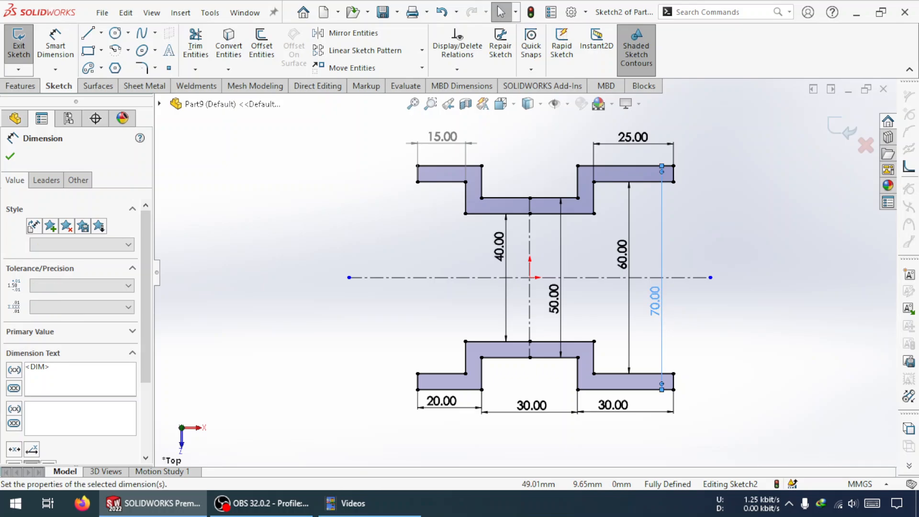
{"action": "left_click", "coordinate": [722, 325]}
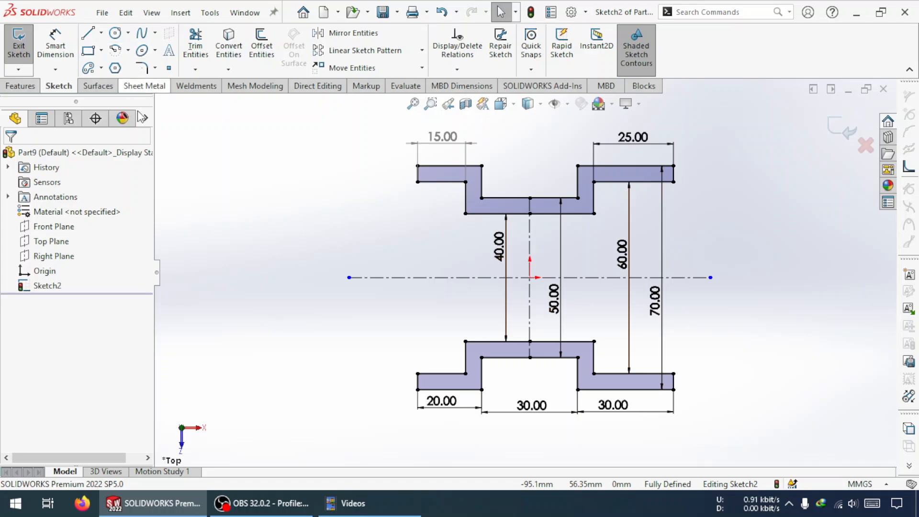
Draw a centerpoint arc of 30 mm radius centered on the horizontal centerline, from the upper-left inner corner to just short of the lower-left inner corner
{"action": "left_click", "coordinate": [115, 50]}
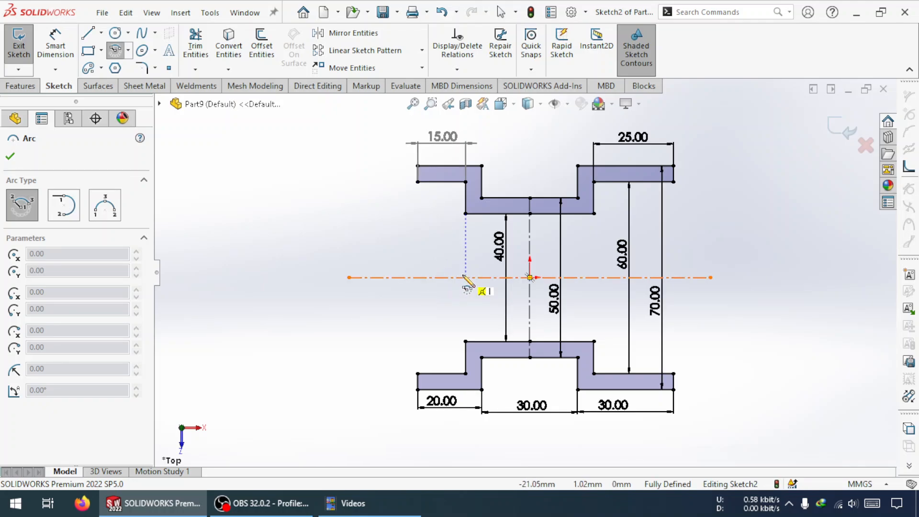
{"action": "left_click", "coordinate": [417, 278]}
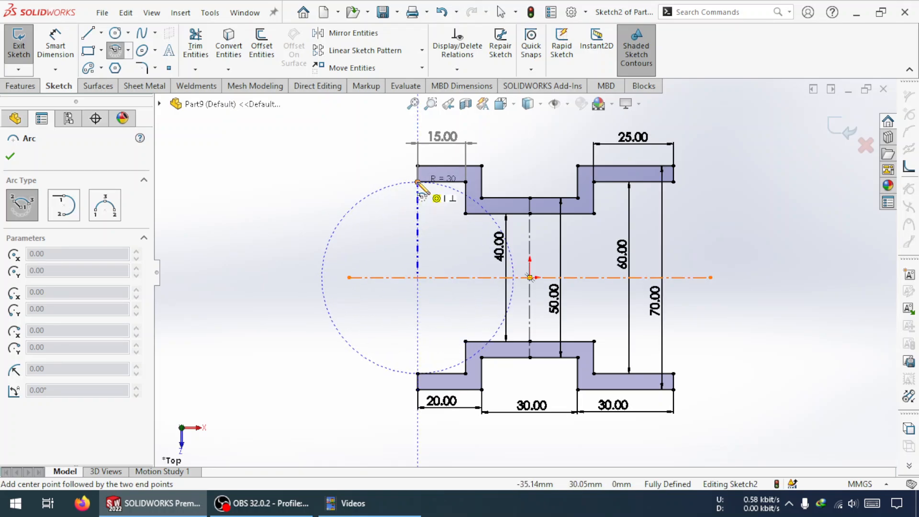
{"action": "left_click", "coordinate": [417, 181]}
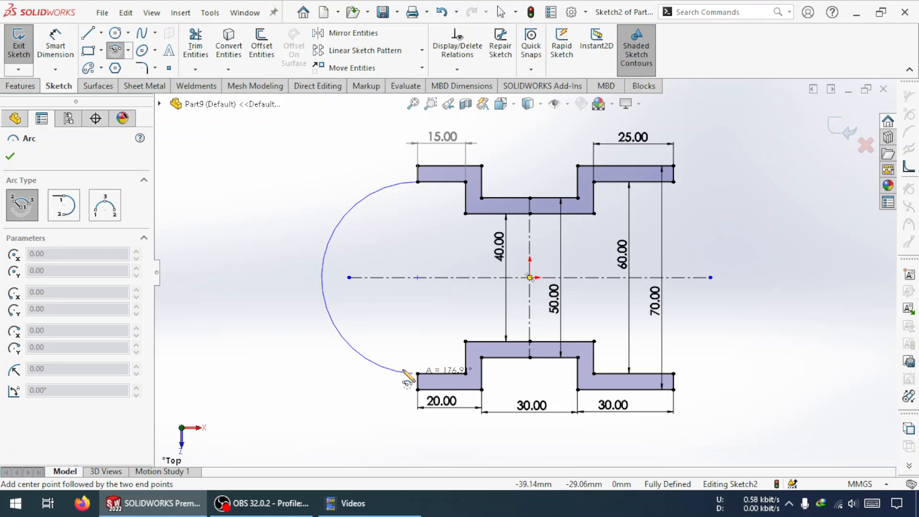
{"action": "left_click", "coordinate": [393, 369]}
{"action": "key", "text": "Escape"}
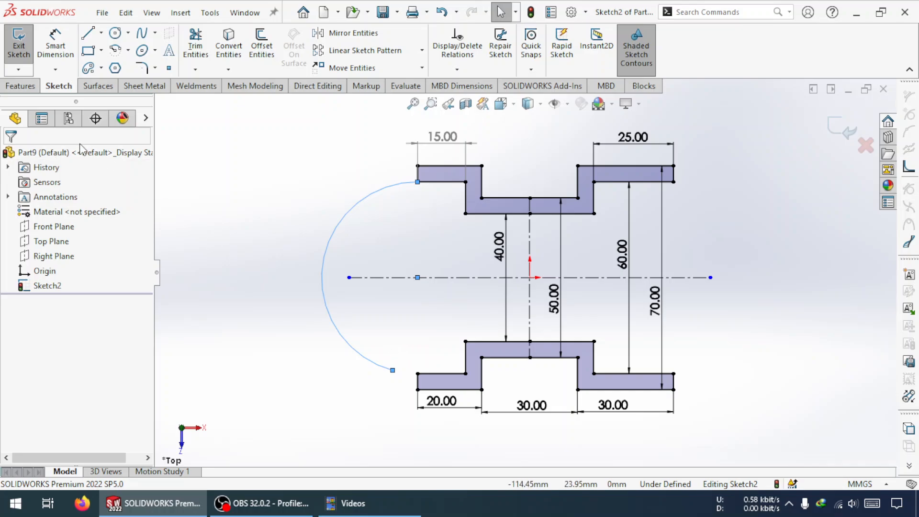
Dimension the inner left arc's radius as 30 mm and attach its free end to the lower-left inner corner
{"action": "left_click", "coordinate": [55, 42]}
{"action": "left_click", "coordinate": [324, 299]}
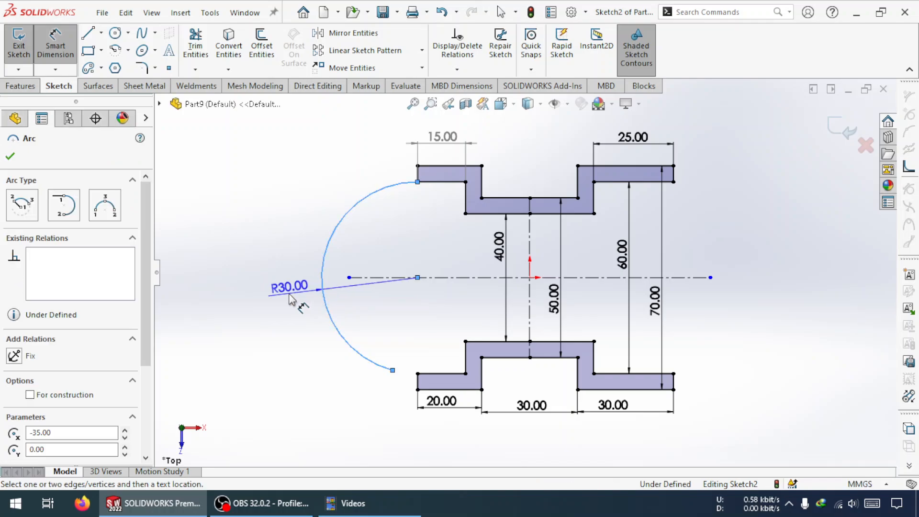
{"action": "left_click", "coordinate": [289, 299]}
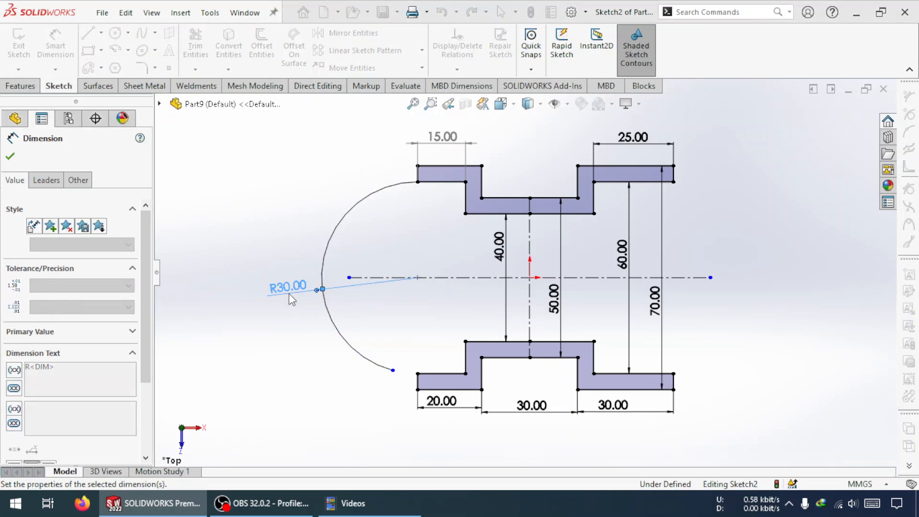
{"action": "key", "text": "Return"}
{"action": "key", "text": "Escape"}
{"action": "left_click_drag", "start_coordinate": [393, 370], "coordinate": [417, 377]}
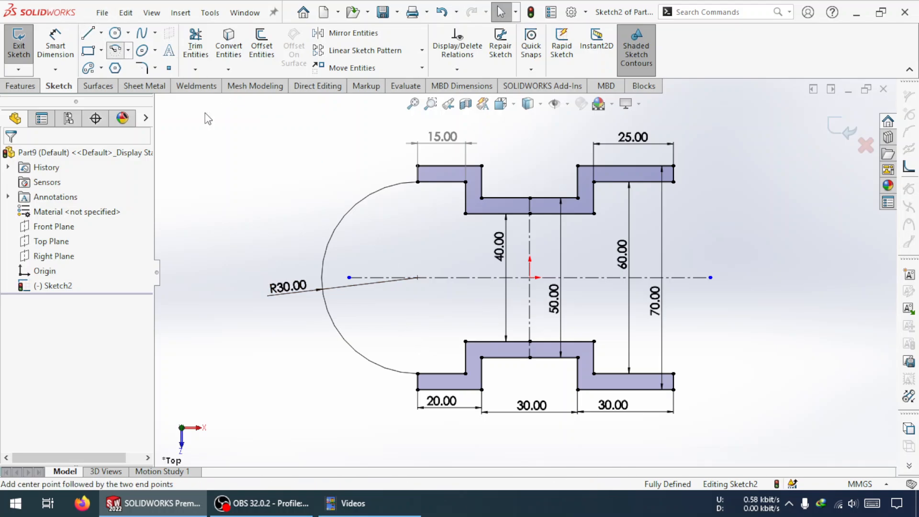
Draw a concentric outer arc of 35 mm radius from the upper-left outer corner, leaving its lower end free
{"action": "left_click", "coordinate": [115, 53]}
{"action": "left_click", "coordinate": [418, 278]}
{"action": "left_click", "coordinate": [418, 165]}
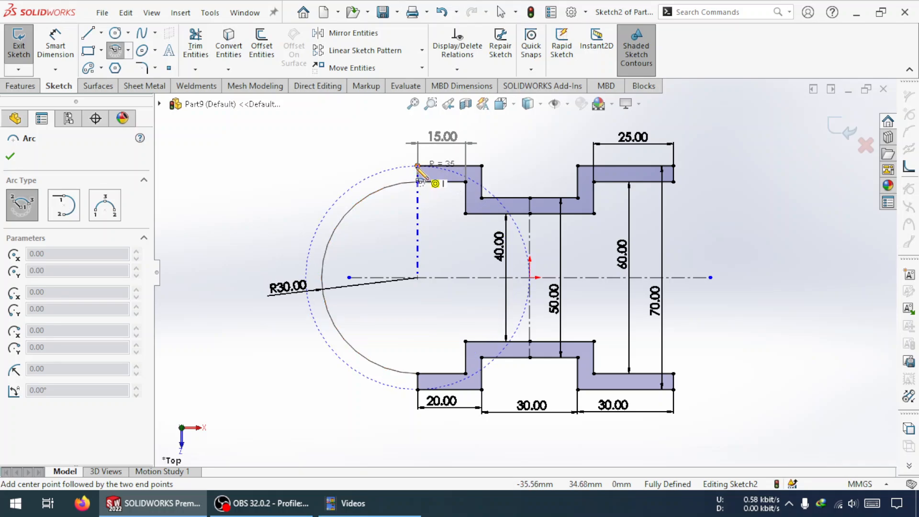
{"action": "left_click", "coordinate": [337, 354]}
{"action": "key", "text": "Escape"}
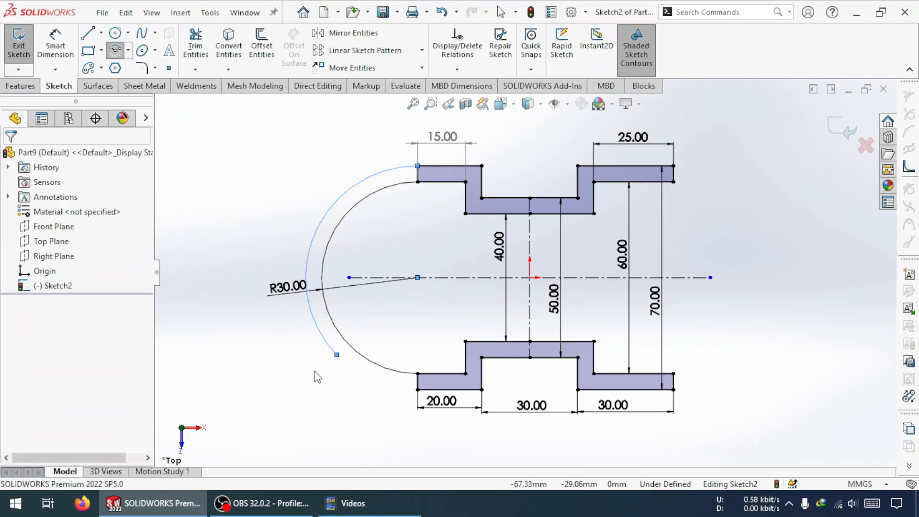
Add a driven radius dimension to the outer left arc and attach its free end to the lower-left outer corner
{"action": "left_click", "coordinate": [59, 51]}
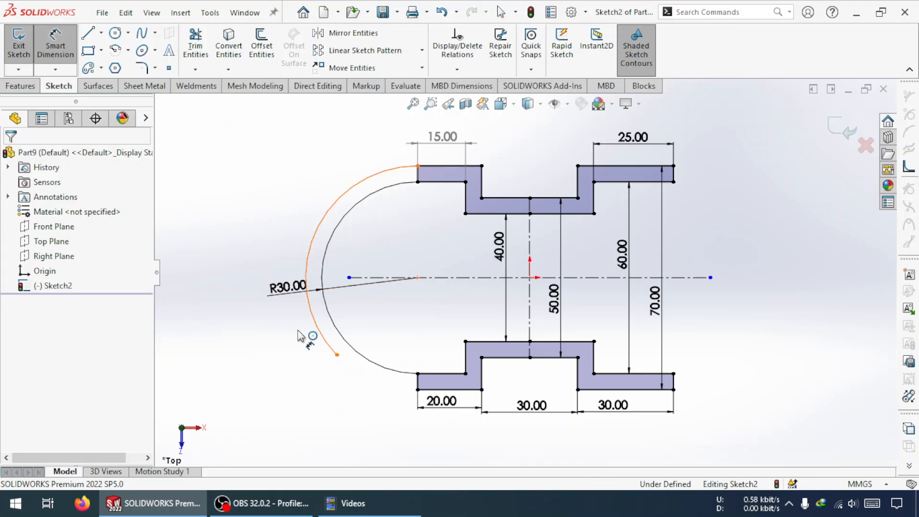
{"action": "left_click", "coordinate": [311, 333]}
{"action": "left_click", "coordinate": [266, 340]}
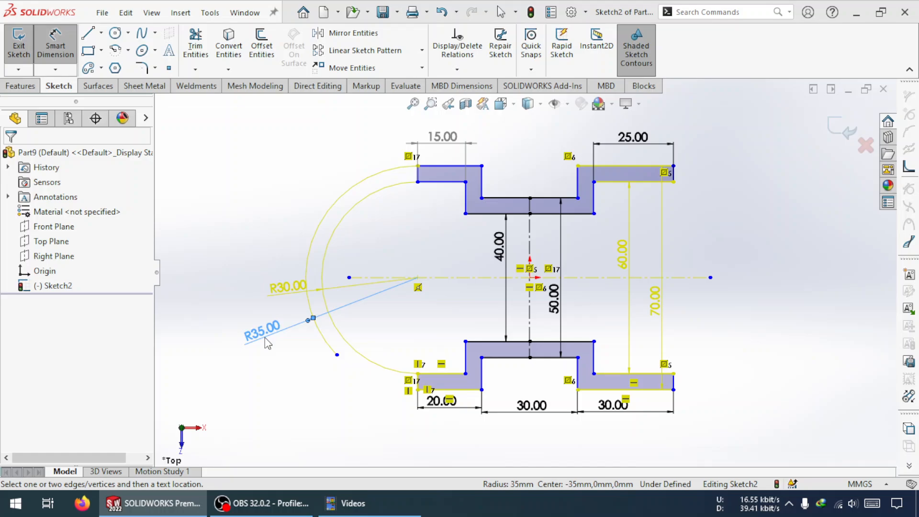
{"action": "key", "text": "Escape"}
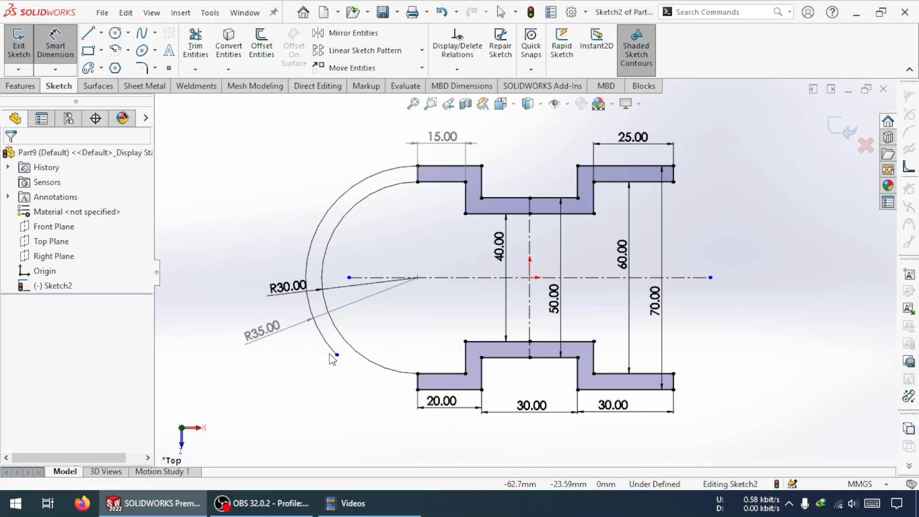
{"action": "left_click_drag", "start_coordinate": [338, 355], "coordinate": [417, 390]}
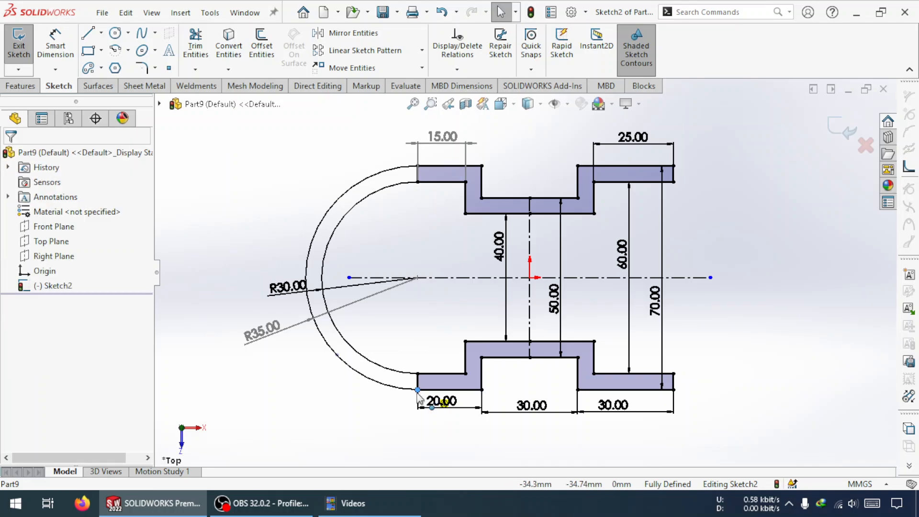
Try to add a vertical relation between the left arcs' center and the inner arc's upper endpoint, and undo it
{"action": "left_click", "coordinate": [417, 279]}
{"action": "left_click", "coordinate": [417, 182], "text": "ctrl"}
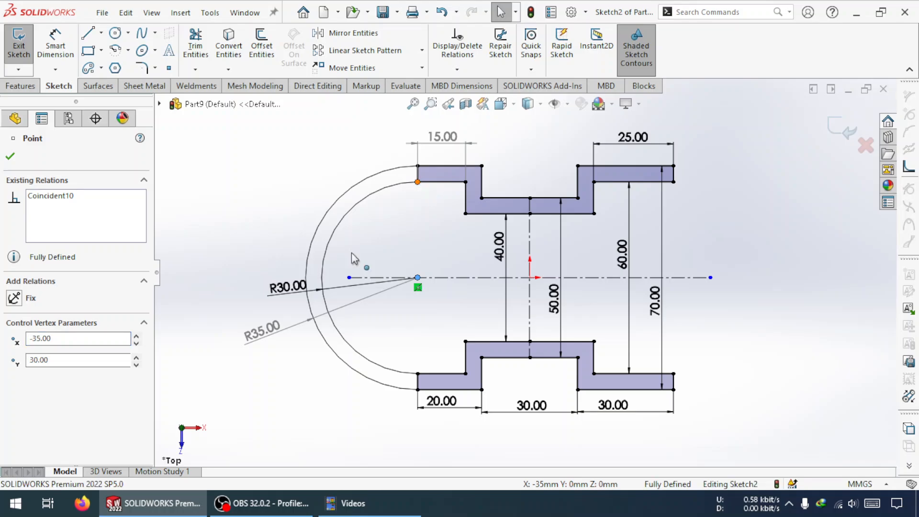
{"action": "left_click", "coordinate": [18, 396]}
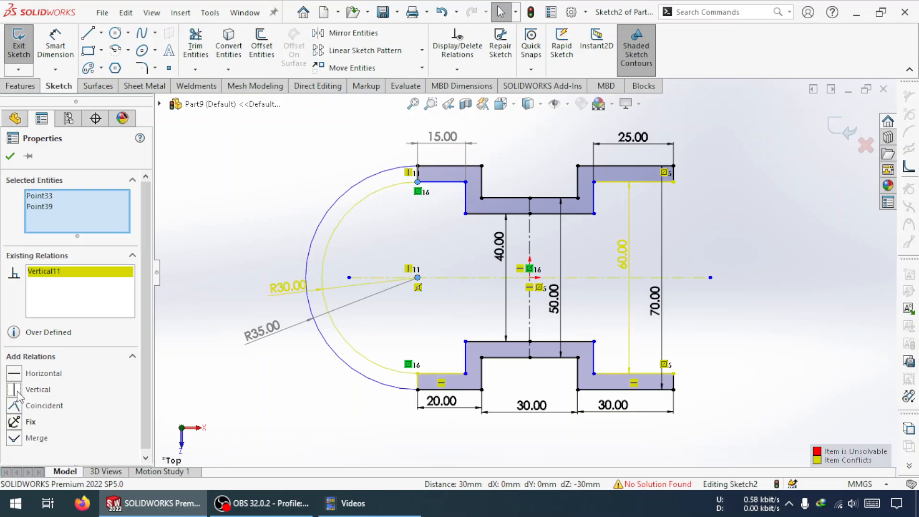
{"action": "key", "text": "ctrl+z"}
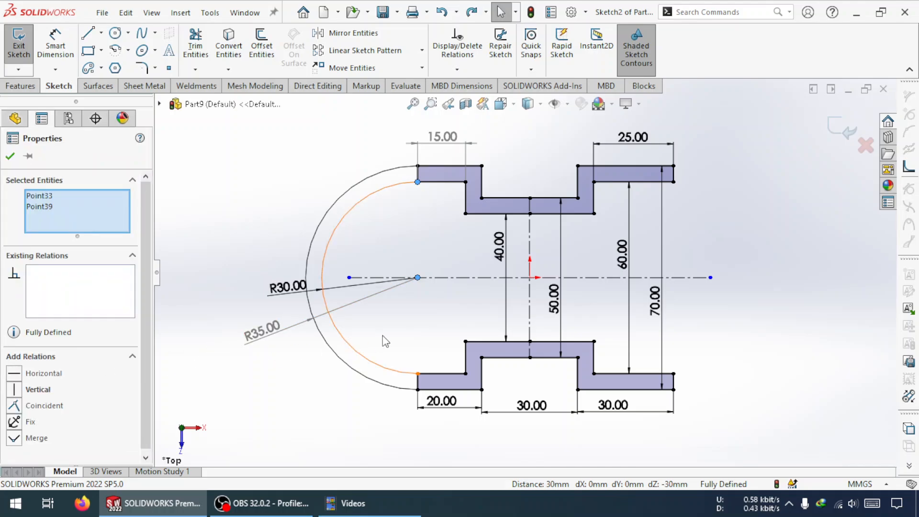
Extend the horizontal centerline's left end until it is coincident with the outer left arc
{"action": "mouse_move", "coordinate": [418, 278]}
{"action": "left_mouse_down"}
{"action": "mouse_move", "coordinate": [392, 271]}
{"action": "mouse_move", "coordinate": [421, 282]}
{"action": "left_mouse_up"}
{"action": "left_click", "coordinate": [433, 310]}
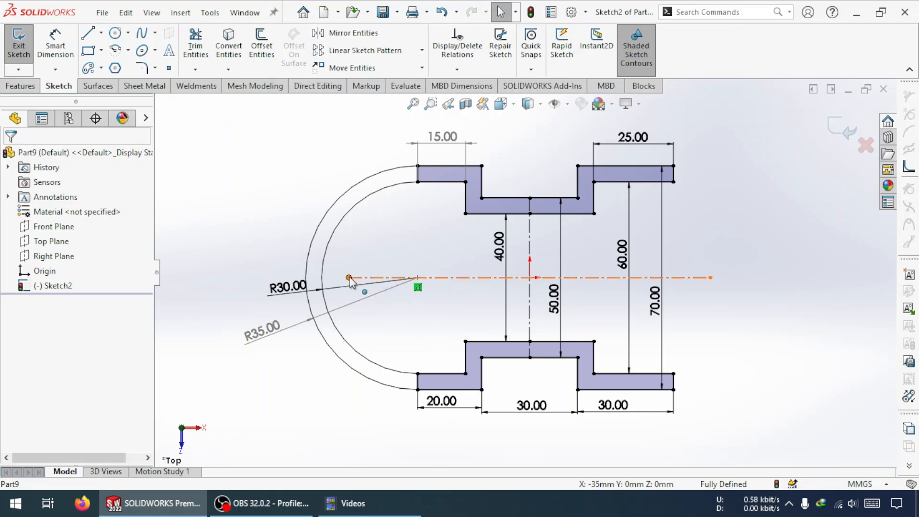
{"action": "left_click_drag", "start_coordinate": [349, 282], "coordinate": [309, 283]}
{"action": "left_click", "coordinate": [382, 304]}
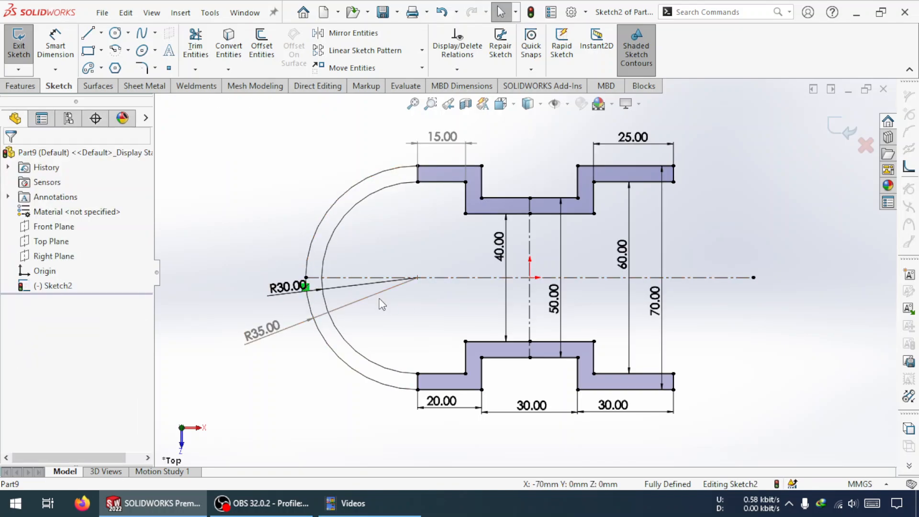
Try to mirror both left arcs about the vertical centerline
{"action": "left_click", "coordinate": [347, 33]}
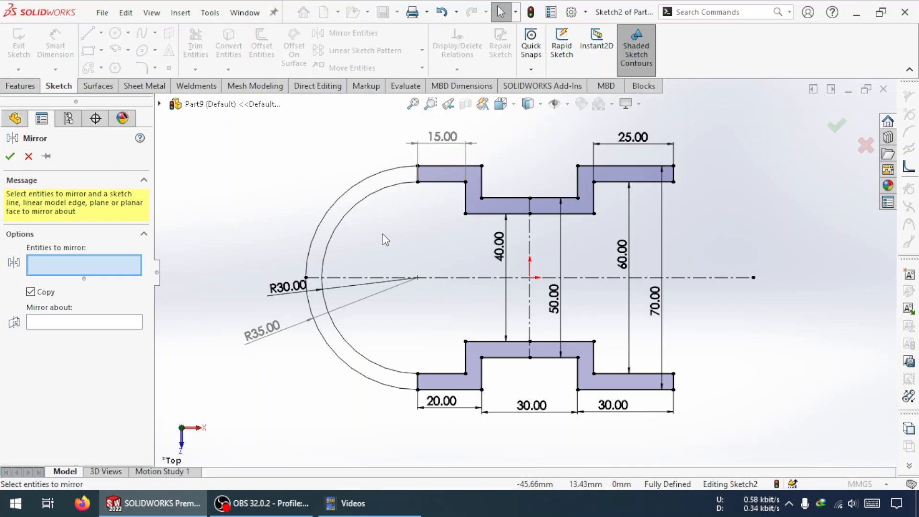
{"action": "left_click", "coordinate": [371, 192]}
{"action": "left_click", "coordinate": [354, 187]}
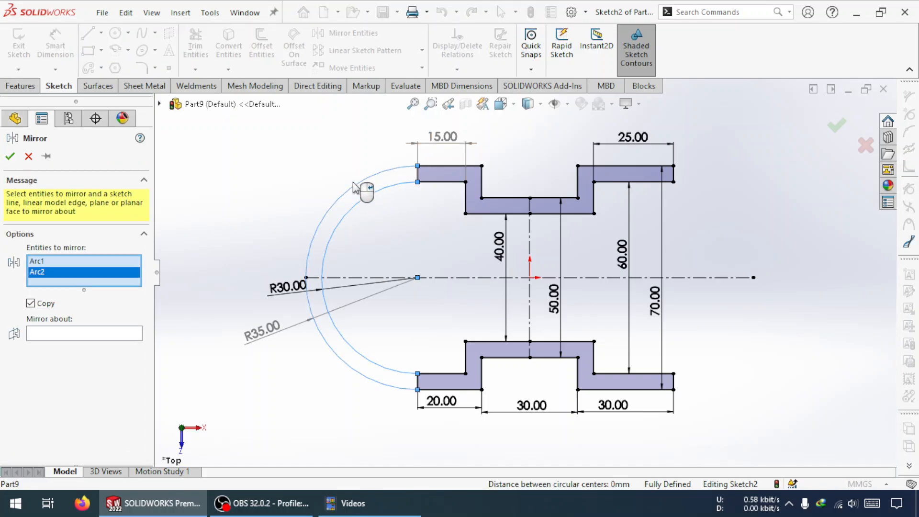
{"action": "left_click", "coordinate": [85, 334]}
{"action": "left_click", "coordinate": [530, 235]}
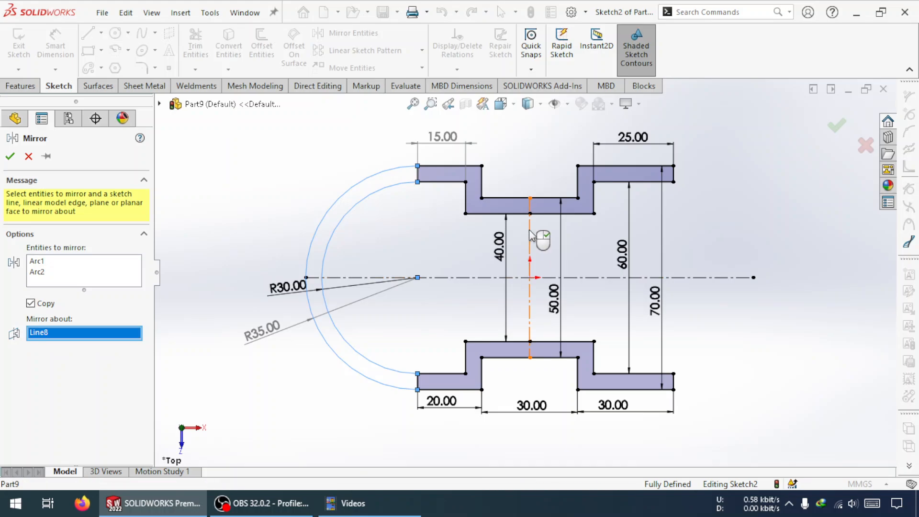
{"action": "left_click", "coordinate": [12, 160]}
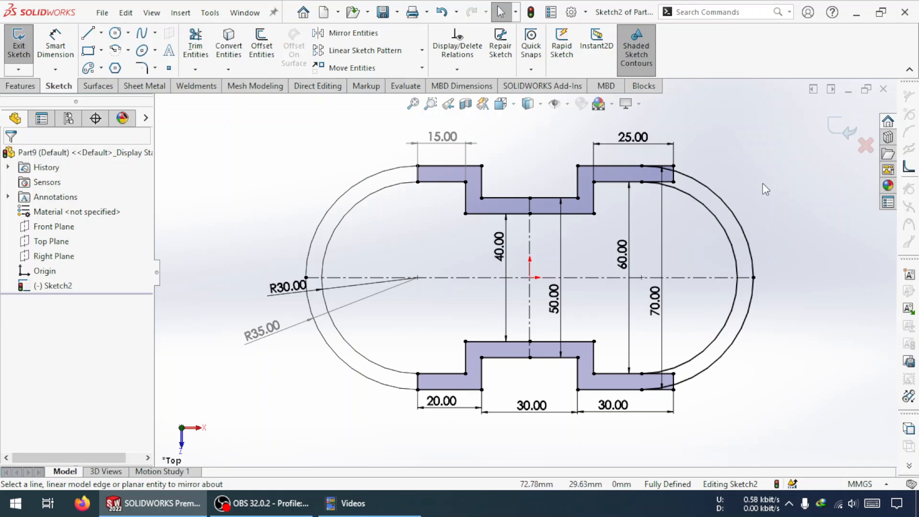
Delete the outer and inner mirrored arcs at the right end of the profile
{"action": "left_click", "coordinate": [740, 222]}
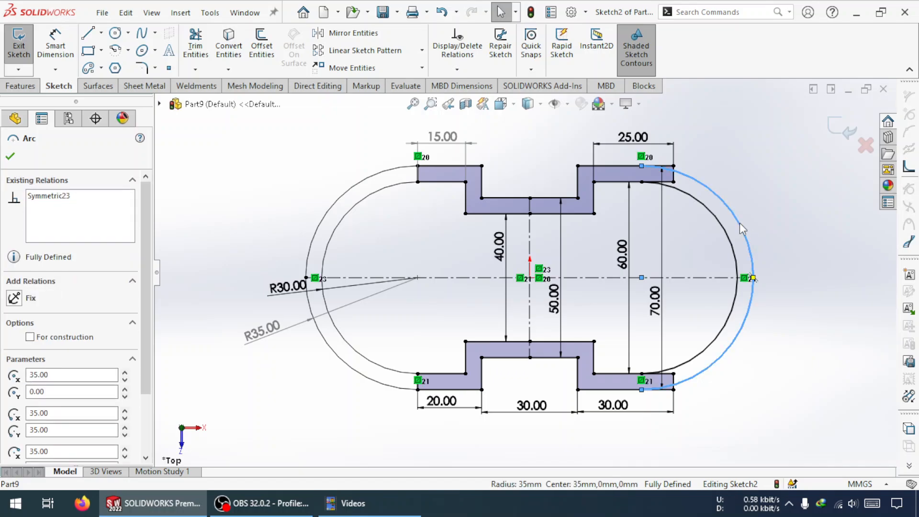
{"action": "key", "text": "Delete"}
{"action": "left_click", "coordinate": [733, 241]}
{"action": "key", "text": "Delete"}
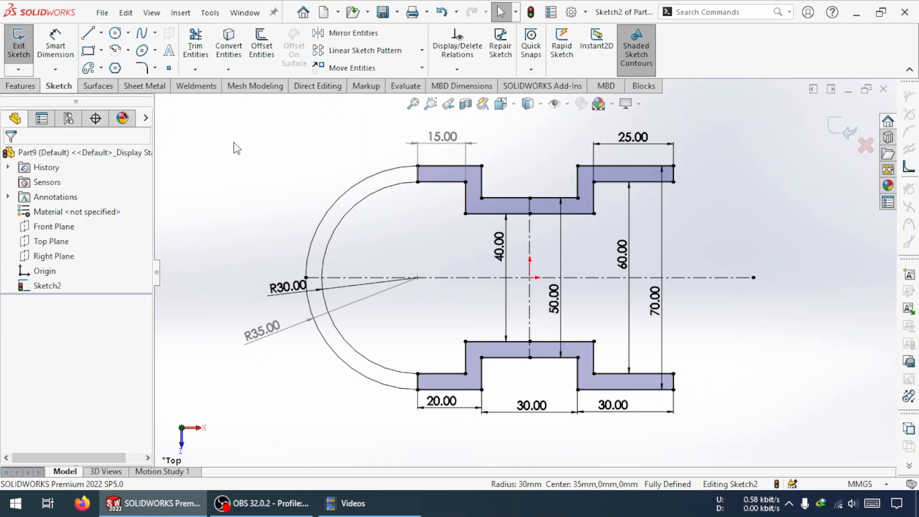
Draw the inner right centerpoint arc, centred on the horizontal centerline and joining the inner right endpoints of the upper and lower profiles
{"action": "left_click", "coordinate": [117, 50]}
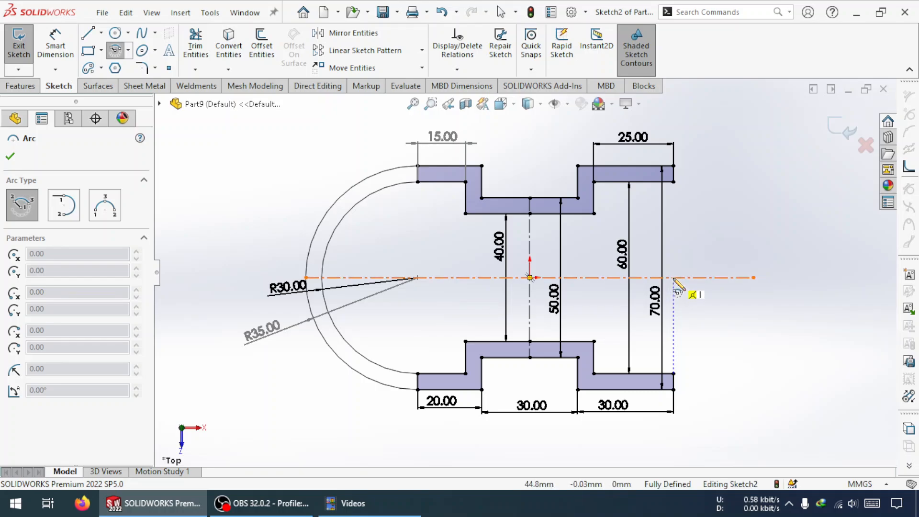
{"action": "left_click", "coordinate": [673, 277]}
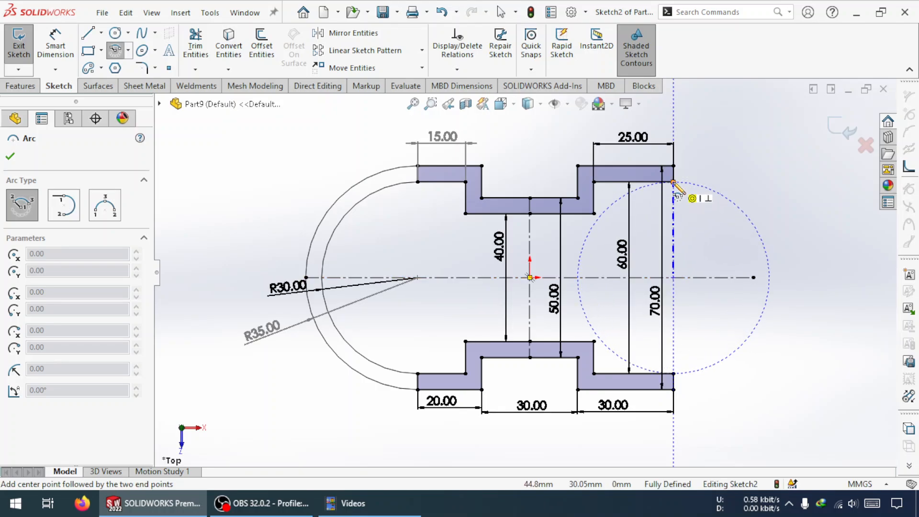
{"action": "left_click", "coordinate": [673, 181]}
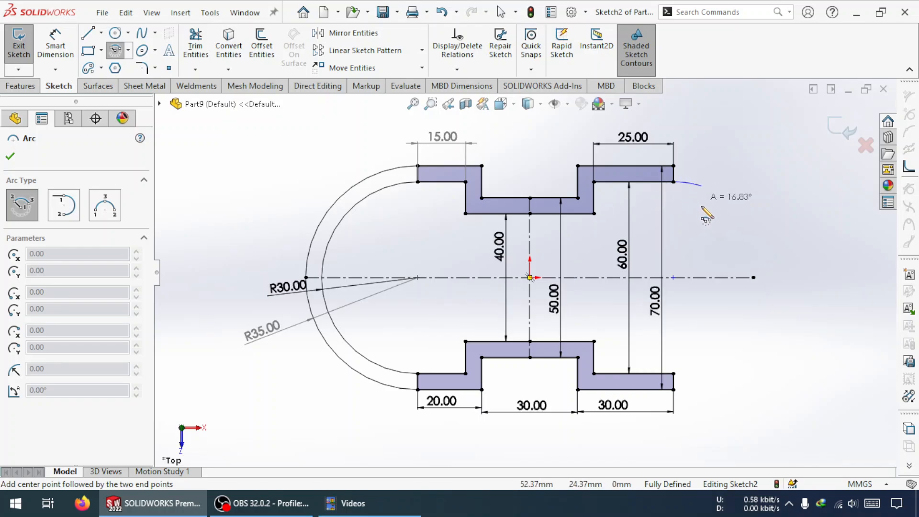
{"action": "left_click", "coordinate": [673, 373]}
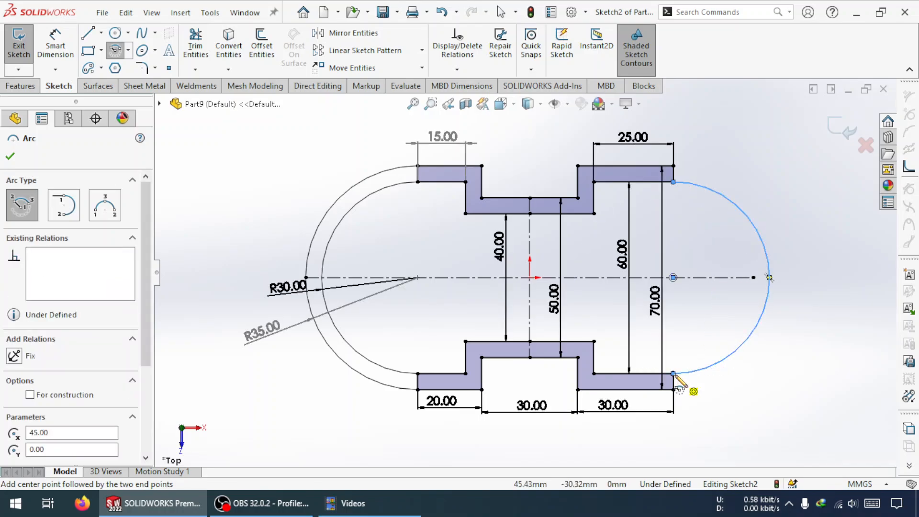
{"action": "key", "text": "Escape"}
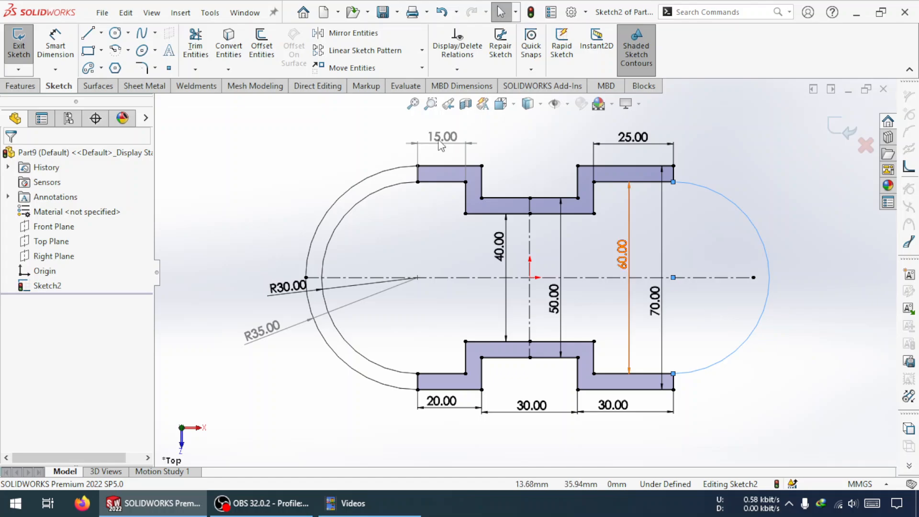
Draw the outer right centerpoint arc about the same center, joining the outer right endpoints of the upper and lower profiles
{"action": "left_click", "coordinate": [115, 51]}
{"action": "left_click", "coordinate": [673, 277]}
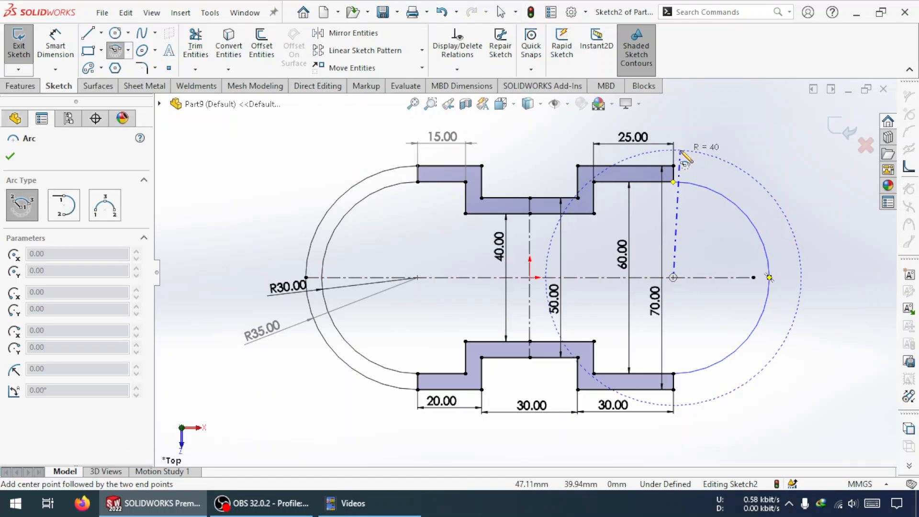
{"action": "left_click", "coordinate": [673, 181]}
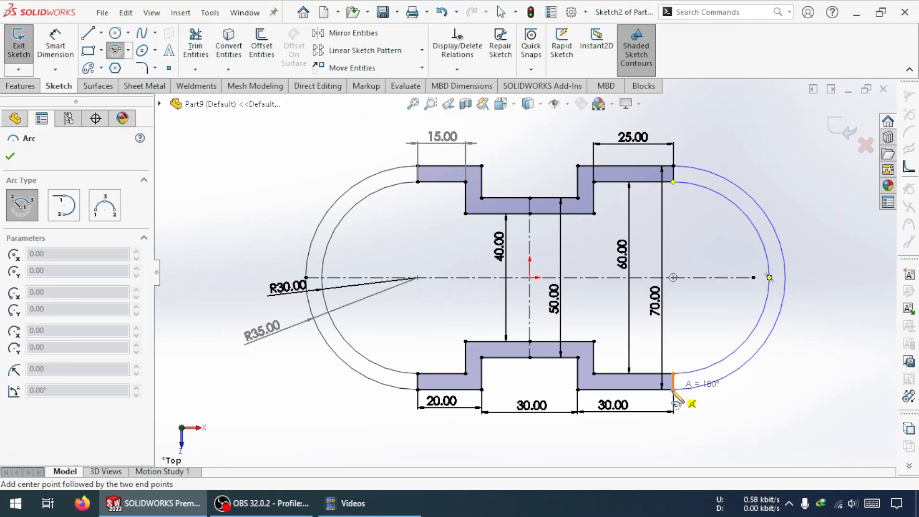
{"action": "left_click", "coordinate": [673, 389]}
{"action": "key", "text": "Escape"}
{"action": "key", "text": "Escape"}
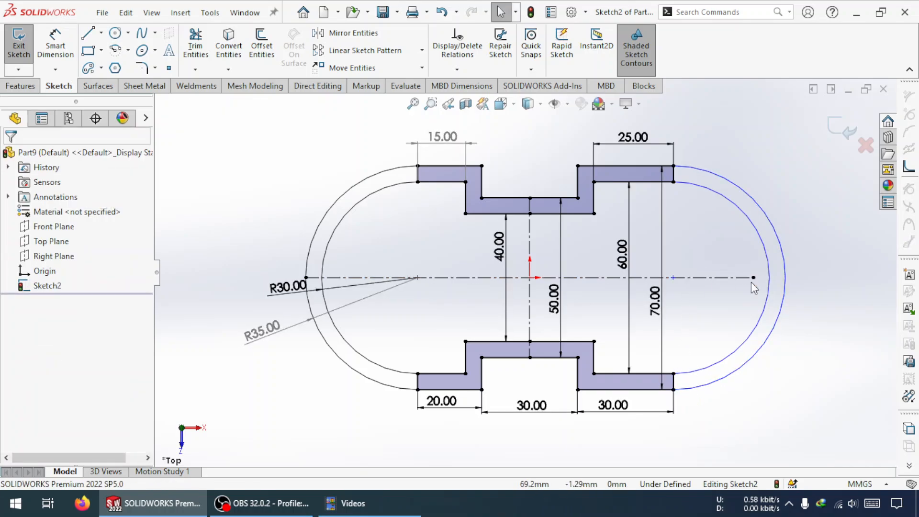
Try to extend the horizontal centerline's right end to the outer right arc
{"action": "left_click", "coordinate": [753, 280]}
{"action": "left_click_drag", "start_coordinate": [765, 280], "coordinate": [788, 279]}
{"action": "left_click", "coordinate": [803, 280]}
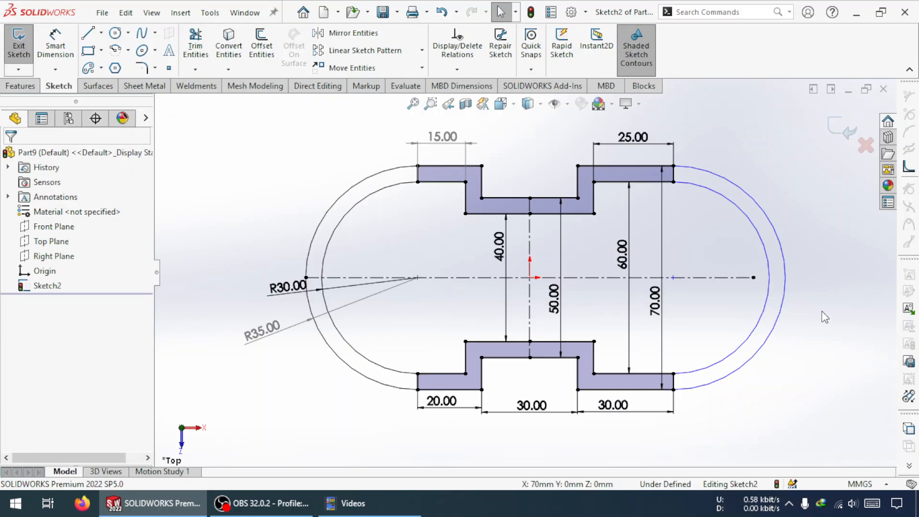
Add a vertical relation between the right arcs' center and the lower profile's inner right endpoint
{"action": "left_click_drag", "start_coordinate": [673, 278], "coordinate": [726, 290]}
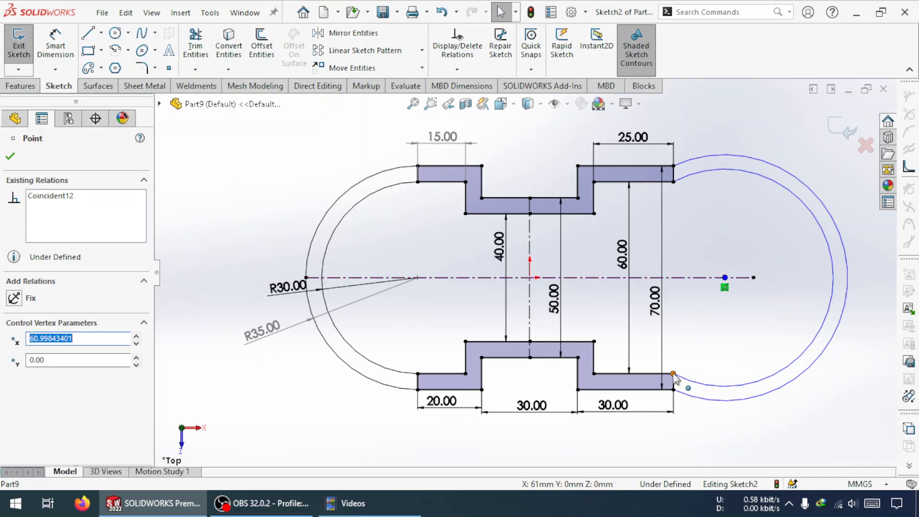
{"action": "left_click", "coordinate": [673, 374], "text": "ctrl"}
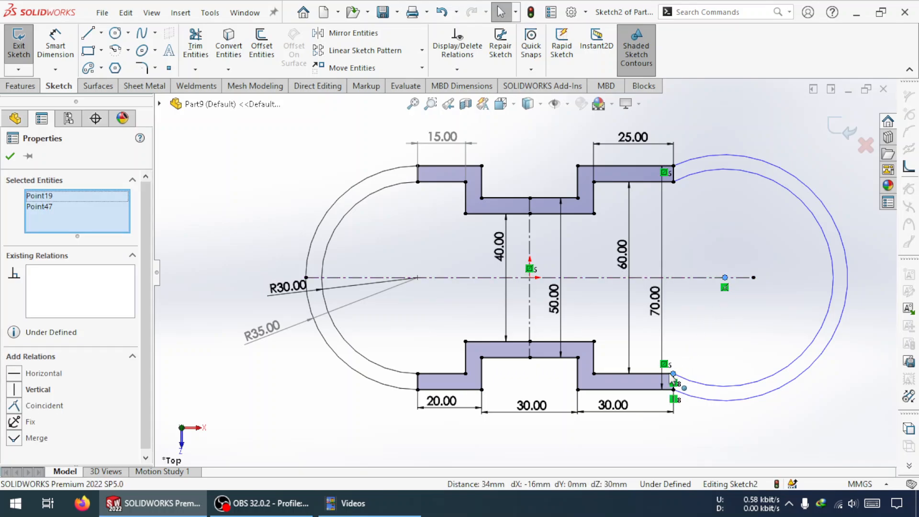
{"action": "left_click", "coordinate": [16, 392]}
{"action": "key", "text": "Escape"}
Reattach the inner right arc's loose lower end to the lower profile's inner right endpoint
{"action": "scroll", "coordinate": [689, 394], "scroll_direction": "down", "scroll_amount": 5}
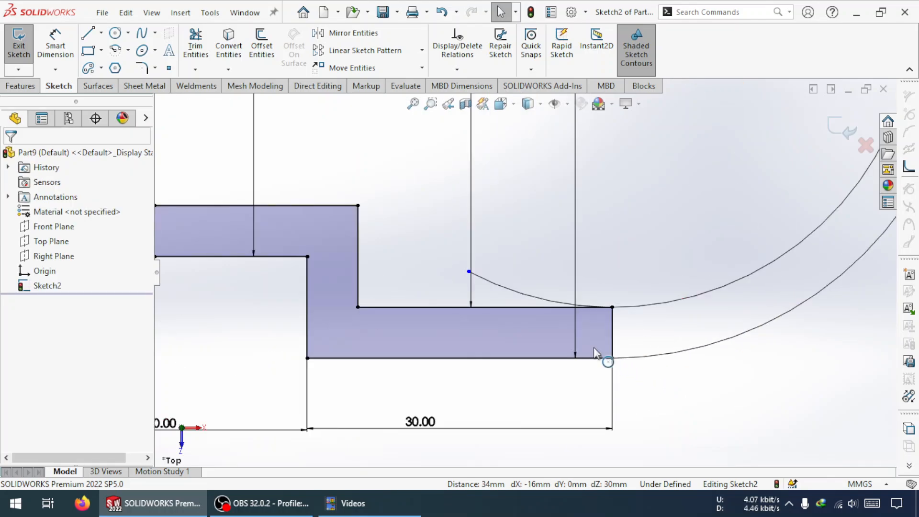
{"action": "mouse_move", "coordinate": [468, 272]}
{"action": "left_mouse_down"}
{"action": "mouse_move", "coordinate": [562, 303]}
{"action": "mouse_move", "coordinate": [613, 307]}
{"action": "left_mouse_up"}
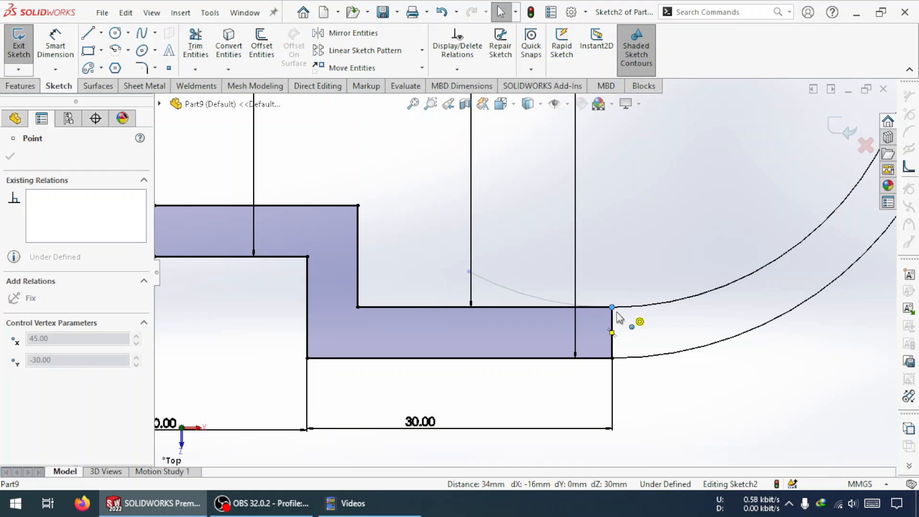
{"action": "scroll", "coordinate": [620, 251], "scroll_direction": "up", "scroll_amount": 5}
{"action": "scroll", "coordinate": [562, 209], "scroll_direction": "down", "scroll_amount": 3}
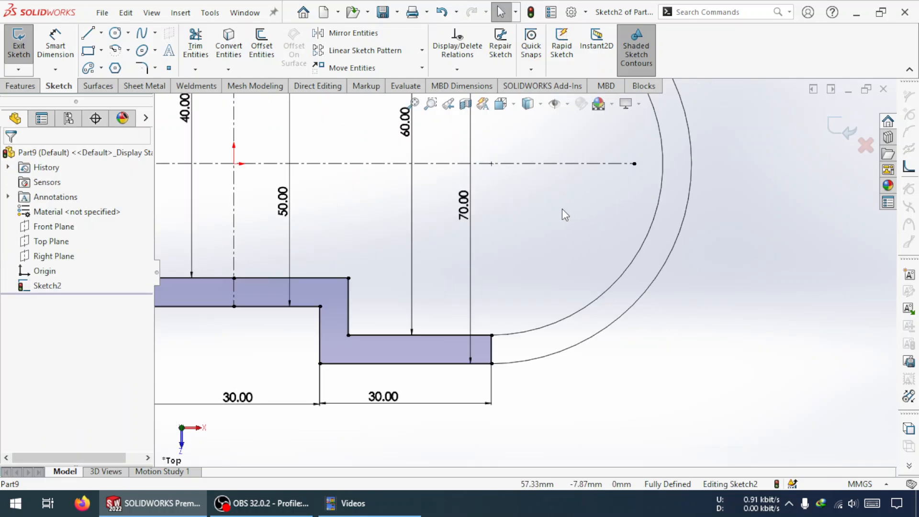
Examine the whole profile, including the arcs at both ends and the dimensions
{"action": "scroll", "coordinate": [560, 210], "scroll_direction": "up", "scroll_amount": 4}
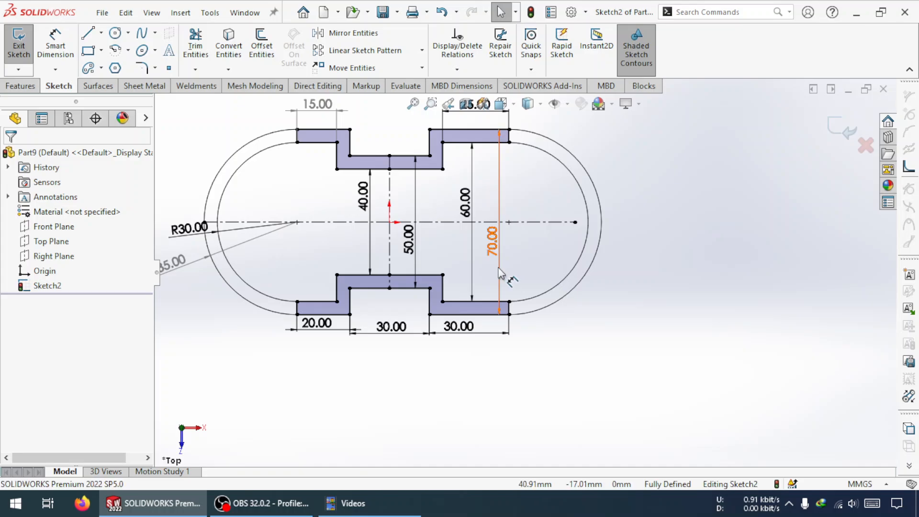
{"action": "scroll", "coordinate": [297, 245], "scroll_direction": "up", "scroll_amount": 4}
{"action": "scroll", "coordinate": [335, 224], "scroll_direction": "down", "scroll_amount": 5}
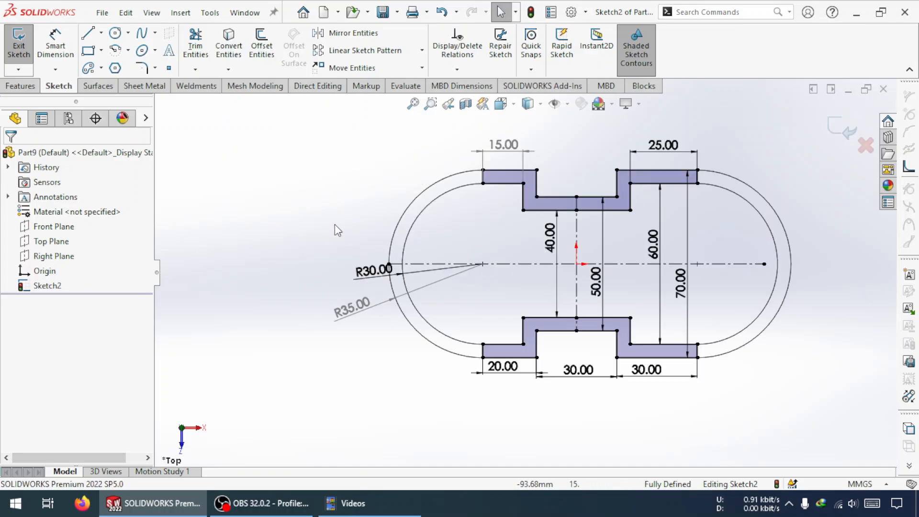
{"action": "scroll", "coordinate": [670, 298], "scroll_direction": "up", "scroll_amount": 3}
{"action": "scroll", "coordinate": [679, 290], "scroll_direction": "down", "scroll_amount": 2}
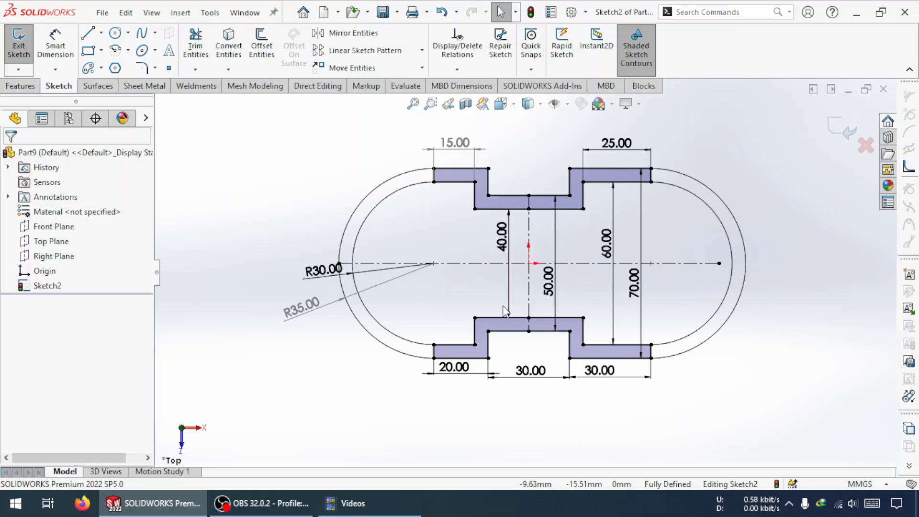
{"action": "scroll", "coordinate": [473, 280], "scroll_direction": "down", "scroll_amount": 1}
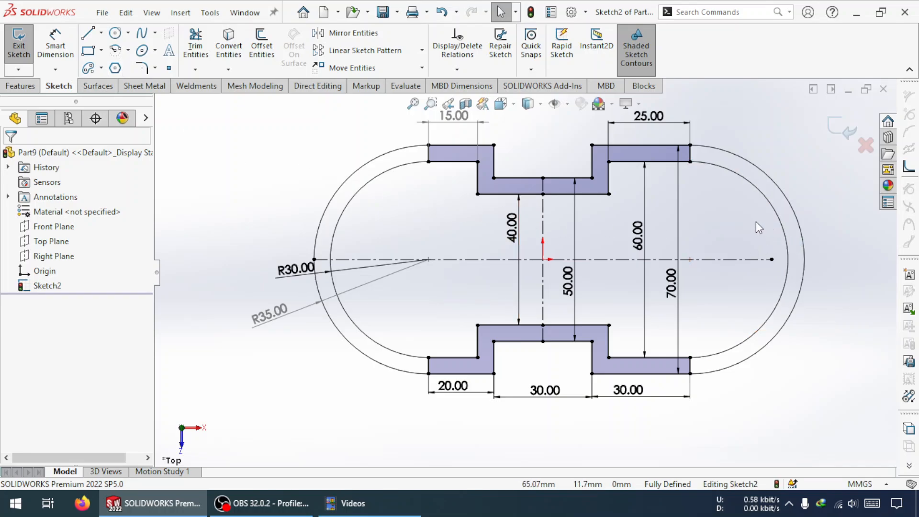
{"action": "left_click", "coordinate": [29, 86]}
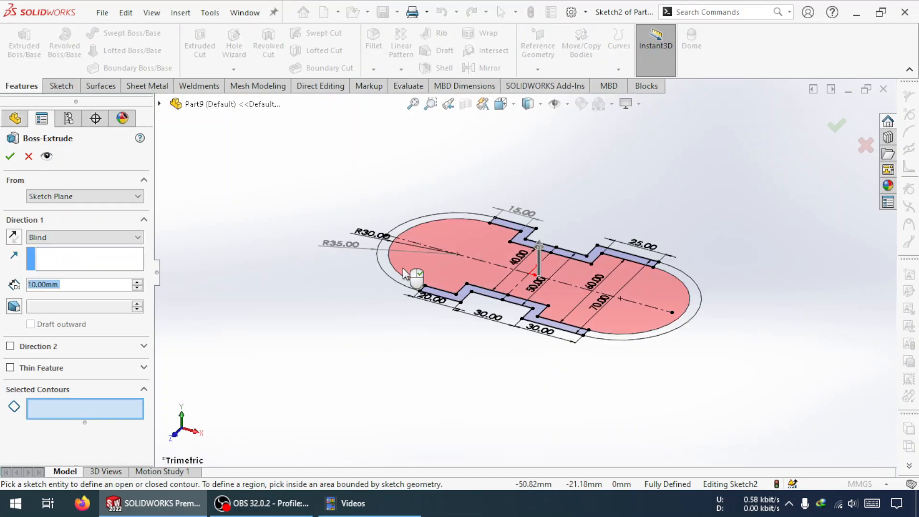
{"action": "left_click", "coordinate": [28, 156]}
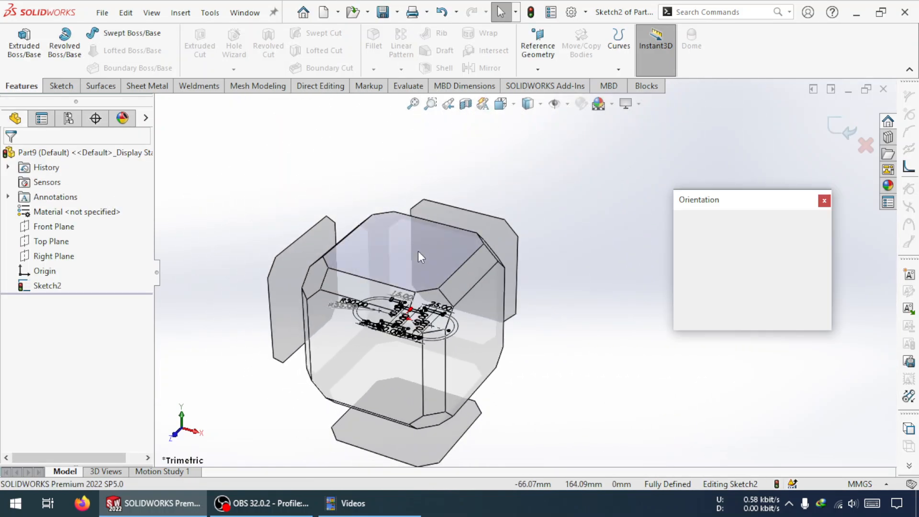
{"action": "left_click", "coordinate": [417, 251]}
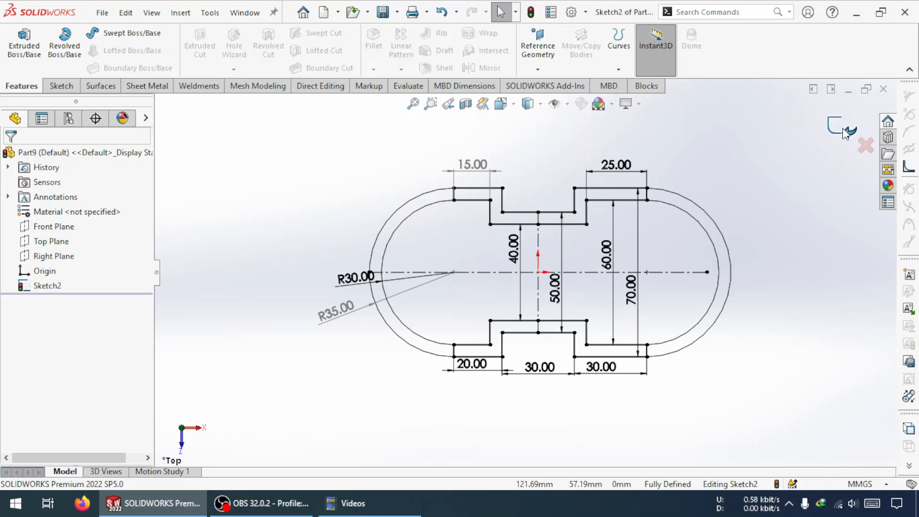
Exit the finished profile sketch
{"action": "left_click", "coordinate": [843, 131]}
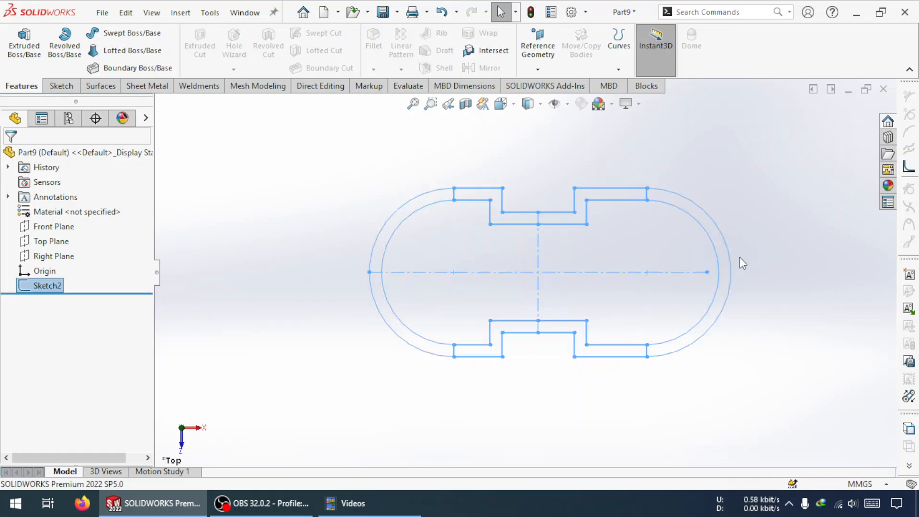